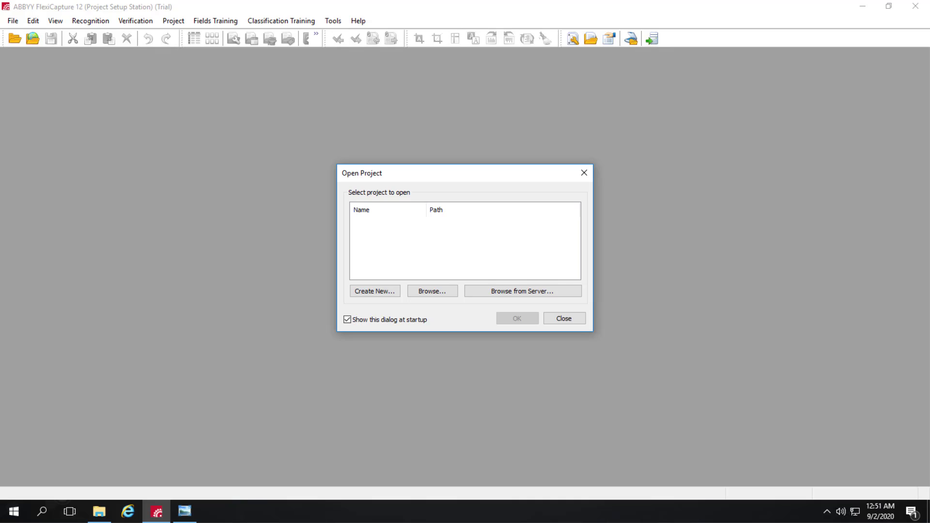
- Open Agreements_2.tif from the test folder and page through all three pages
{"action": "left_click", "coordinate": [188, 514]}
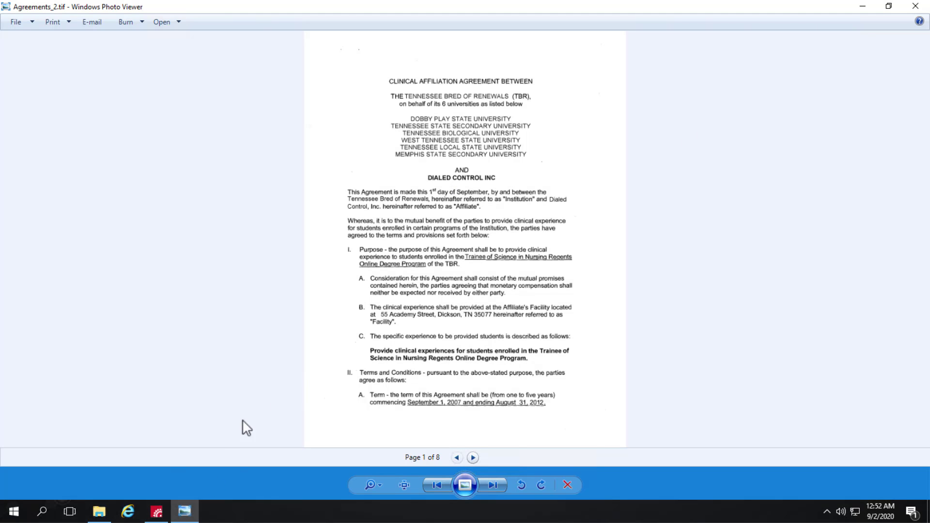
{"action": "left_click", "coordinate": [99, 512]}
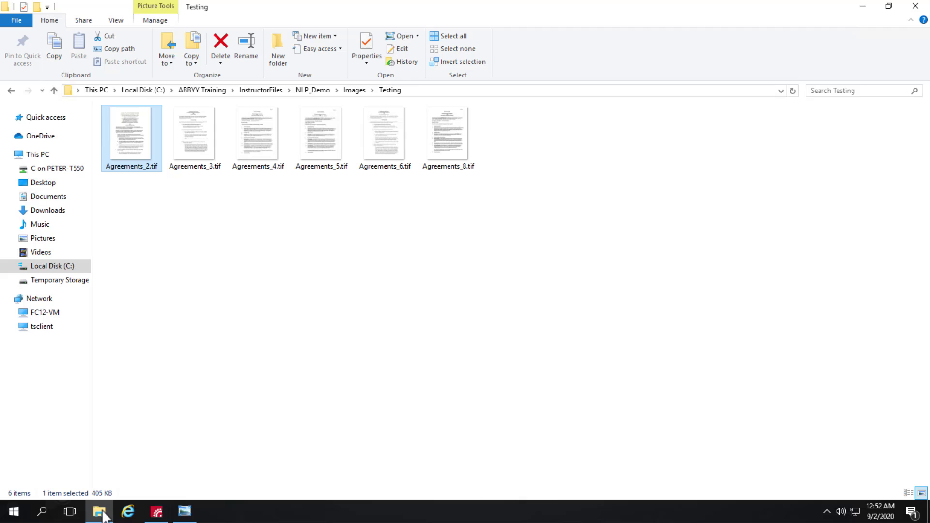
{"action": "double_click", "coordinate": [141, 152]}
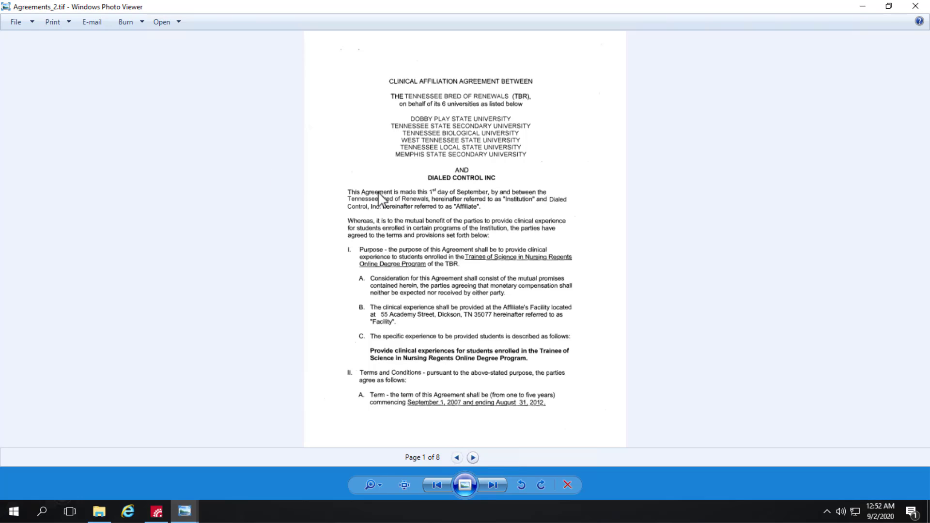
{"action": "left_click", "coordinate": [473, 457]}
{"action": "left_click", "coordinate": [473, 458]}
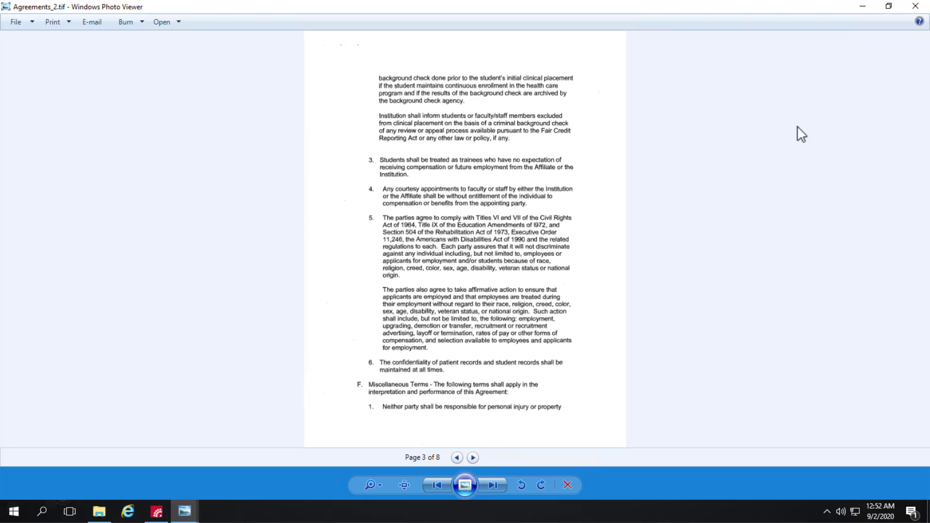
{"action": "left_click", "coordinate": [915, 6]}
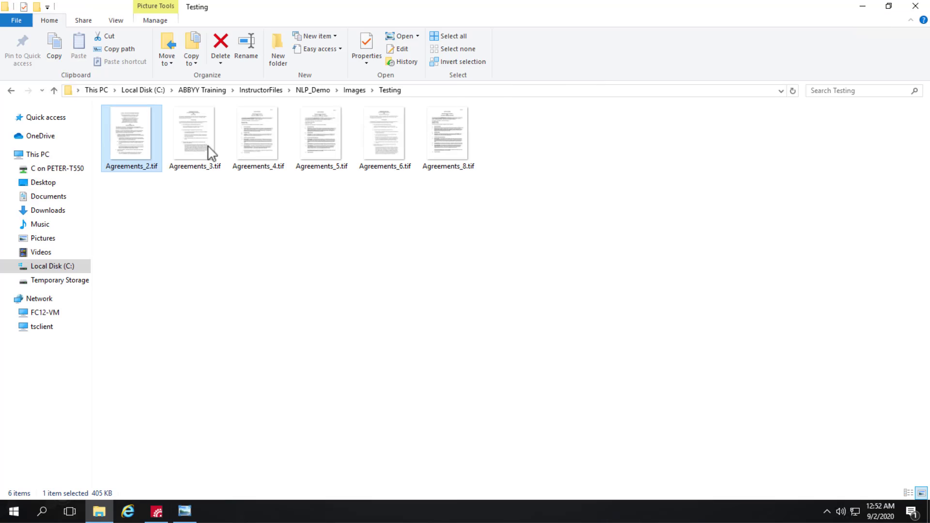
- Open Agreements_3.tif, go to its signature page 3, then return to page 2
{"action": "double_click", "coordinate": [194, 147]}
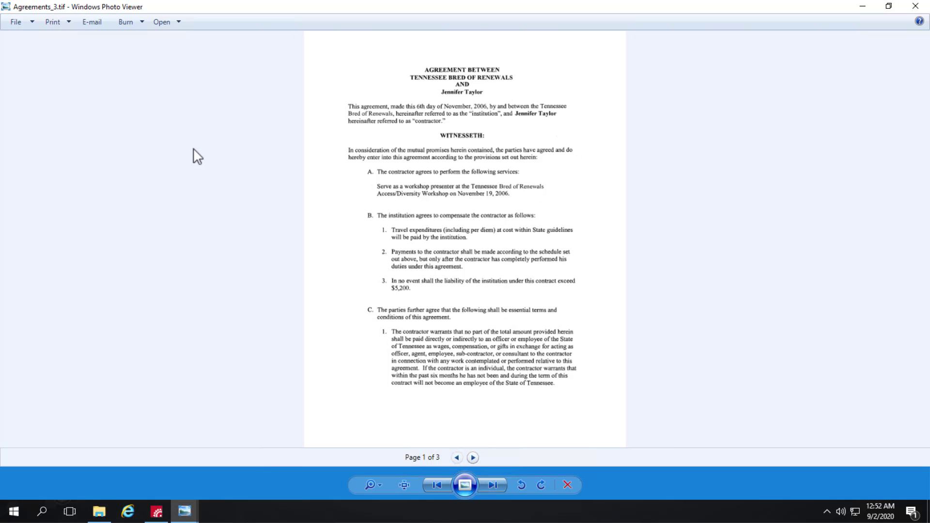
{"action": "left_click", "coordinate": [473, 458]}
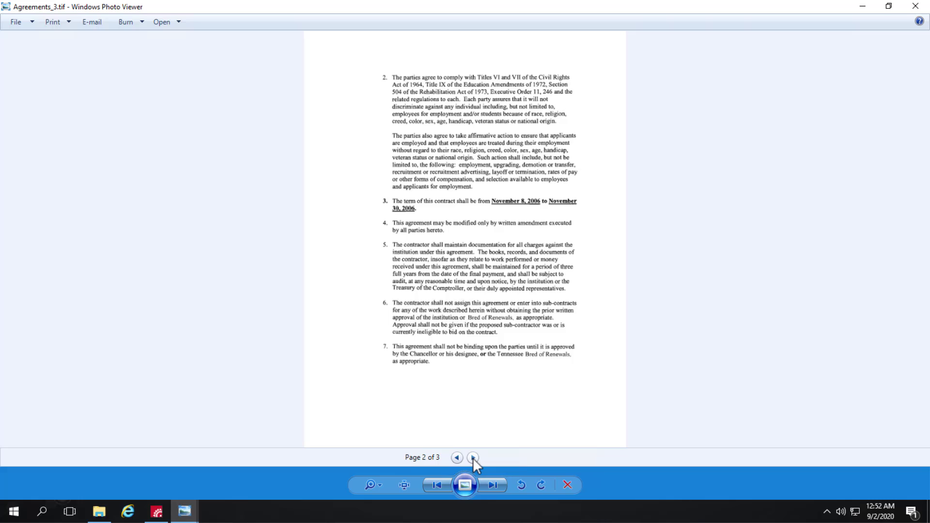
{"action": "left_click", "coordinate": [473, 458]}
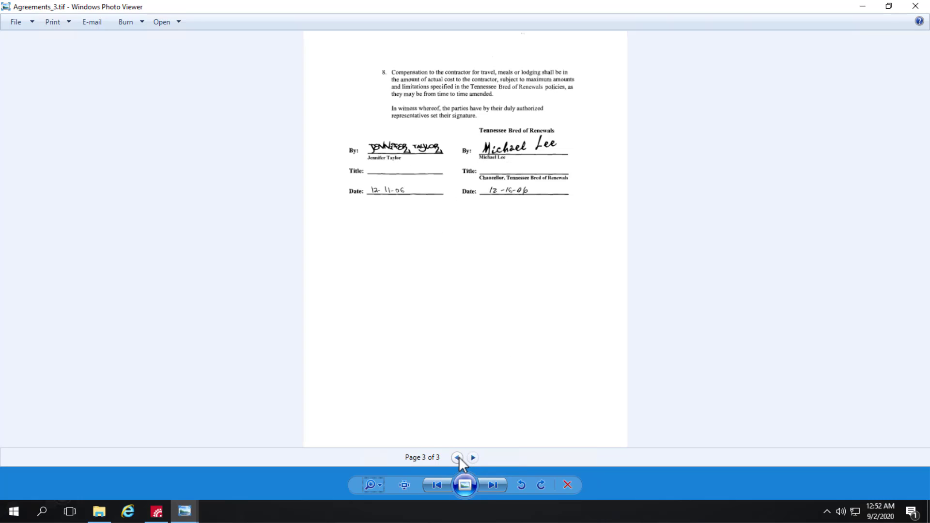
{"action": "left_click", "coordinate": [457, 458]}
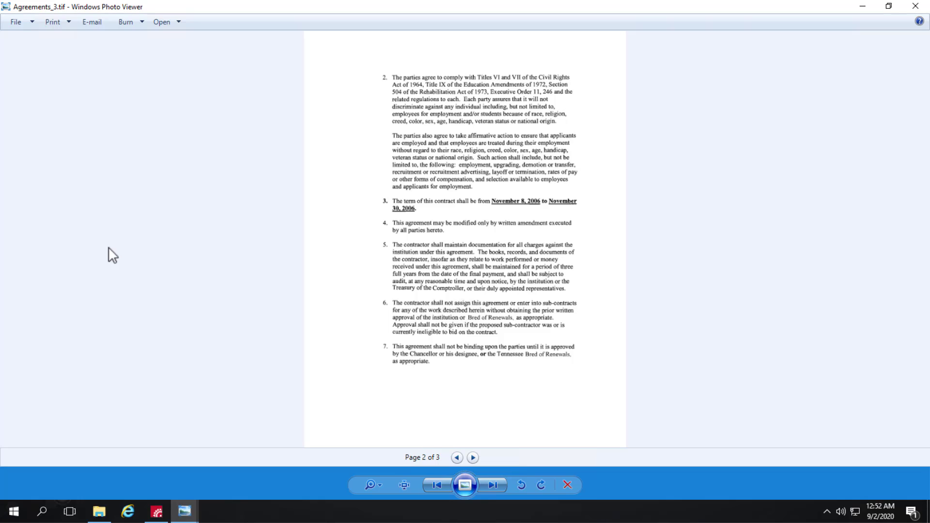
- Start a new project and choose C:\ABBYY Training\MyLocalFCProjects as its location
{"action": "left_click", "coordinate": [156, 512]}
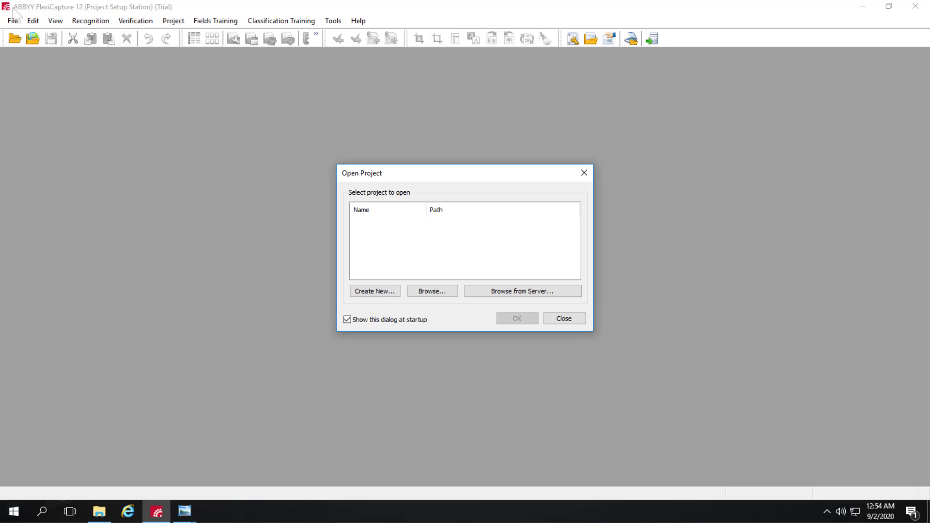
{"action": "left_click", "coordinate": [12, 22]}
{"action": "left_click", "coordinate": [372, 293]}
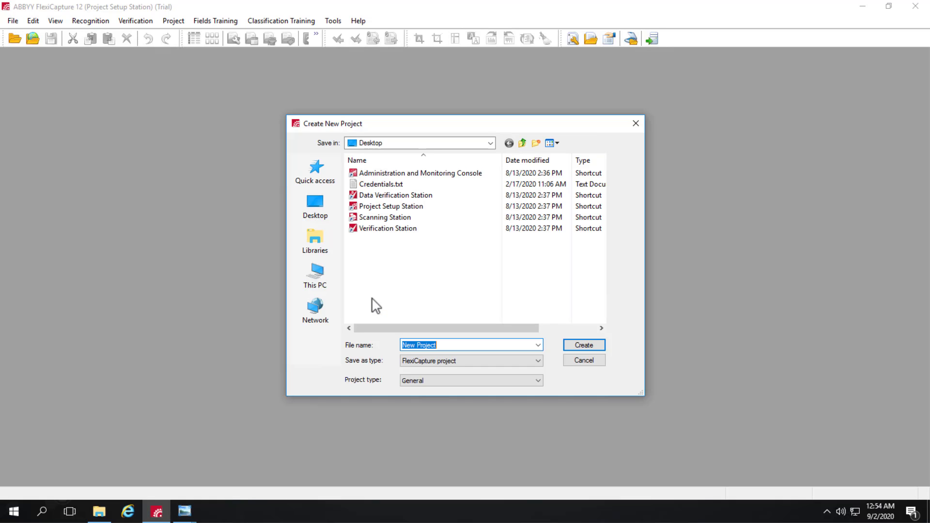
{"action": "left_click", "coordinate": [316, 280]}
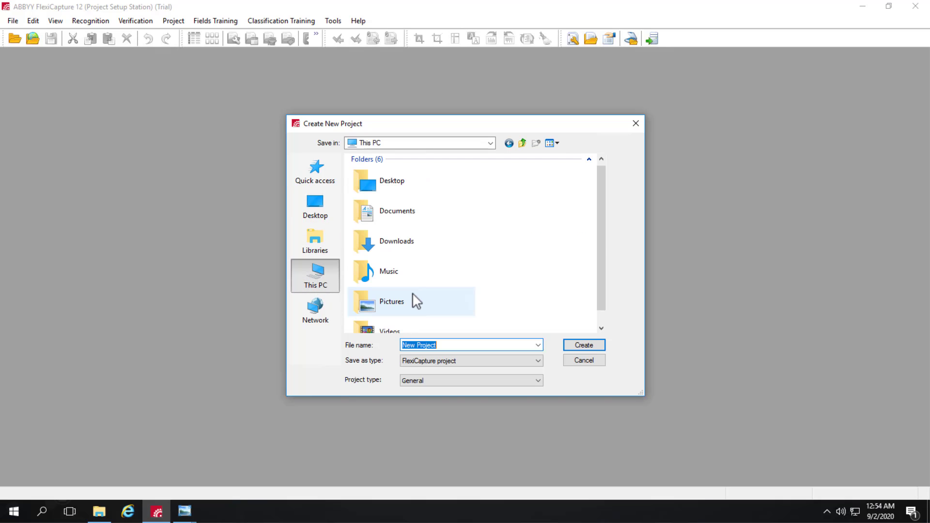
{"action": "scroll", "coordinate": [412, 300], "scroll_direction": "down", "scroll_amount": 3}
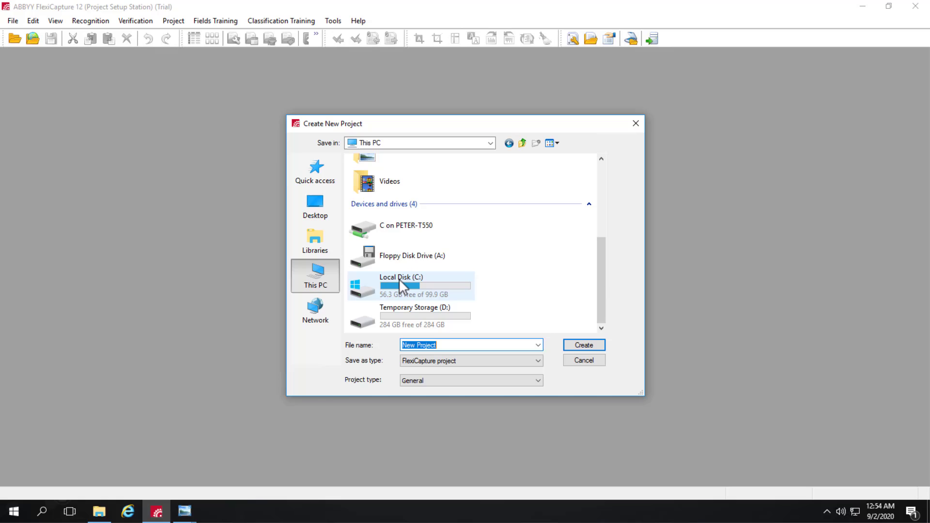
{"action": "double_click", "coordinate": [402, 279]}
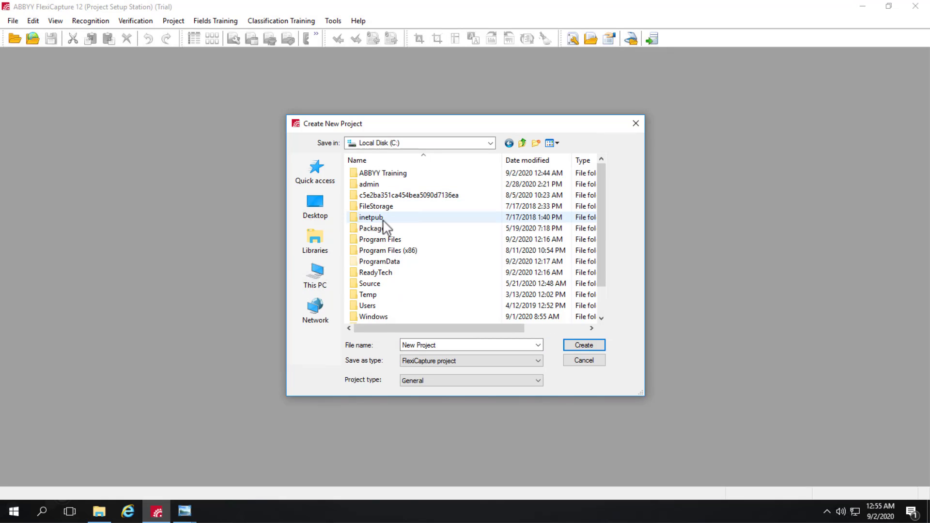
{"action": "double_click", "coordinate": [364, 175]}
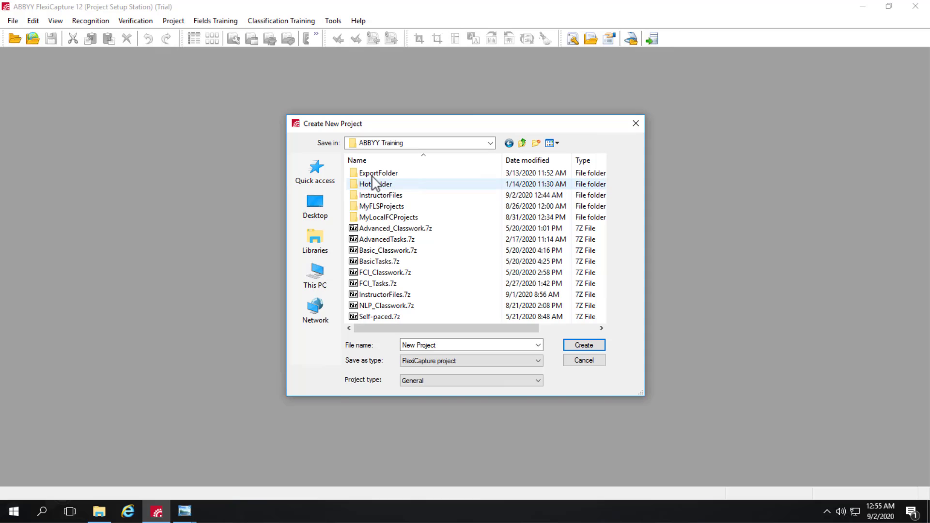
{"action": "left_click", "coordinate": [379, 217]}
{"action": "double_click", "coordinate": [381, 219]}
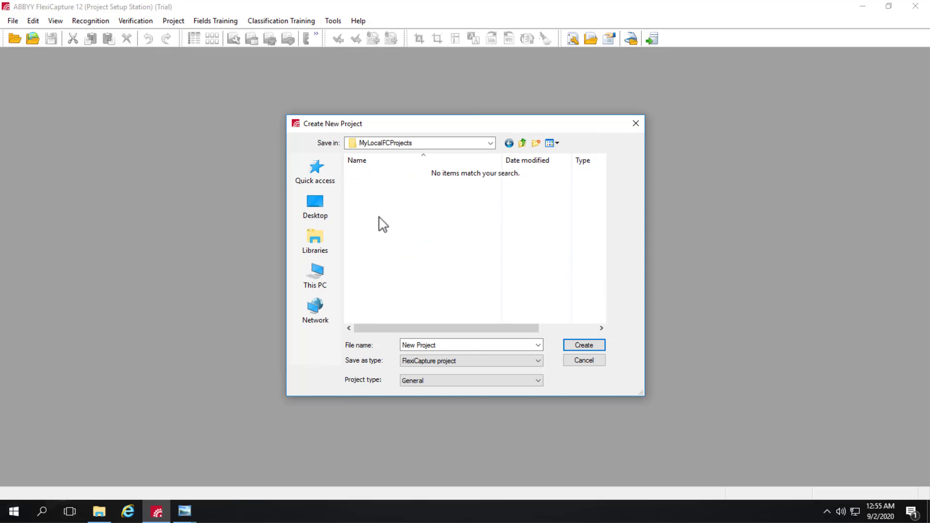
- Name the project NLP_Demo and create it
{"action": "double_click", "coordinate": [455, 345]}
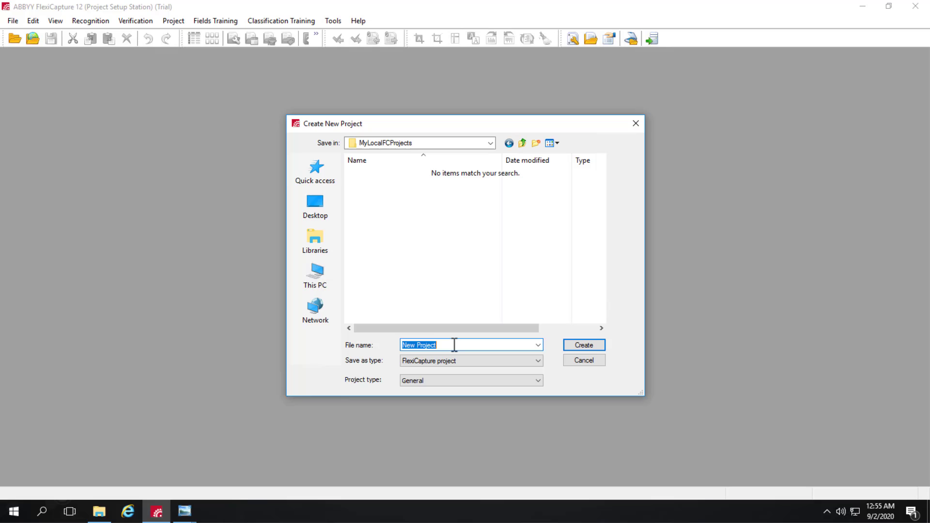
{"action": "type", "text": "NLP_Demo"}
{"action": "left_click", "coordinate": [569, 345]}
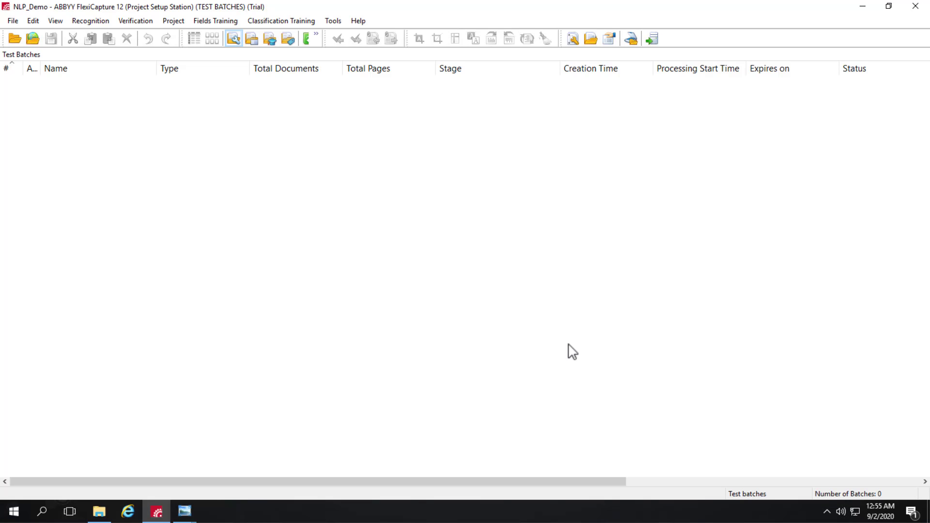
- Start a new document definition with no sample image and begin typing the name Contracts
{"action": "left_click", "coordinate": [174, 21]}
{"action": "left_click", "coordinate": [196, 35]}
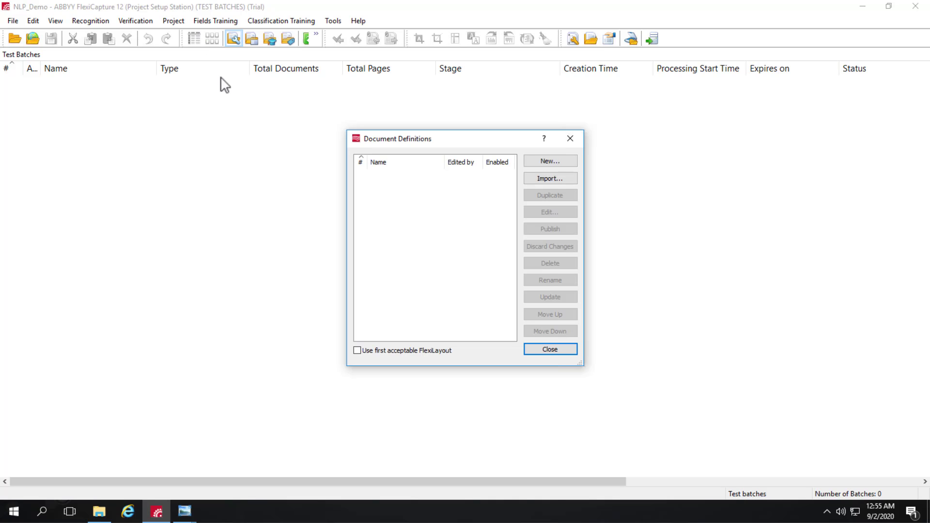
{"action": "left_click", "coordinate": [570, 162]}
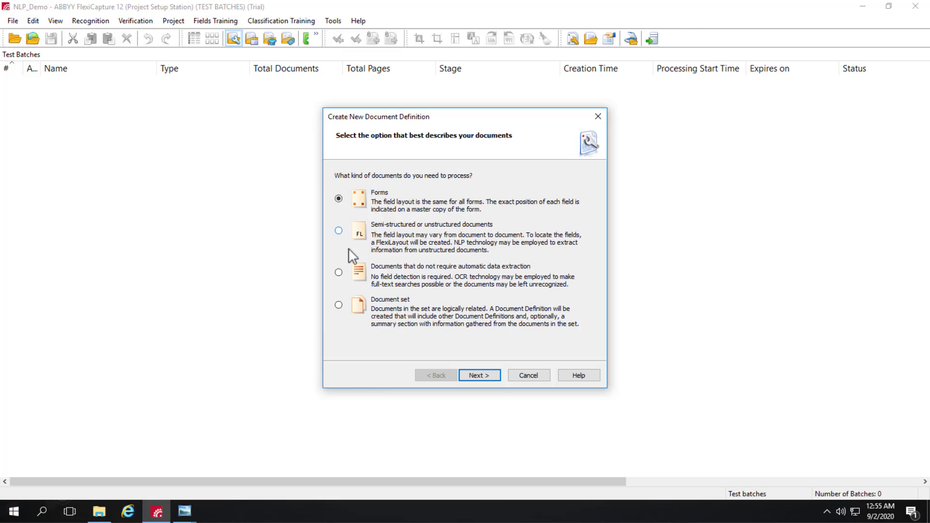
{"action": "left_click", "coordinate": [484, 376]}
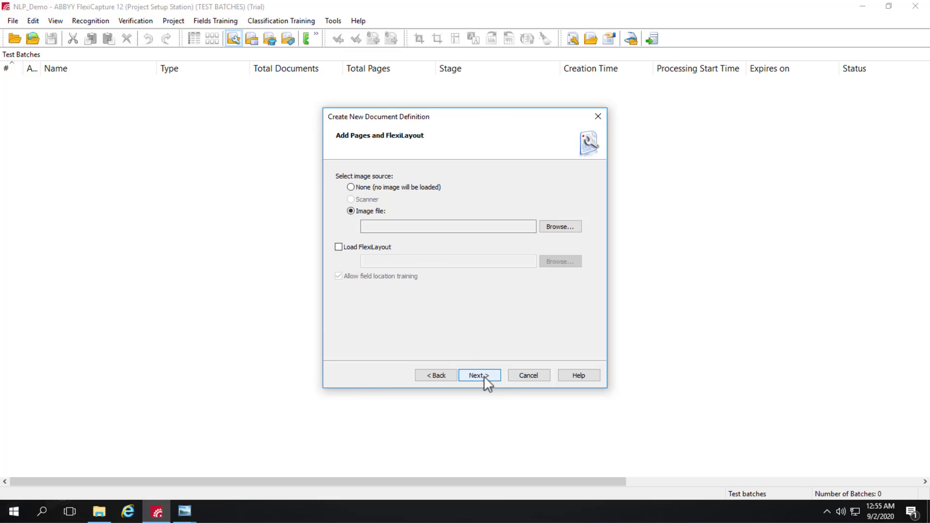
{"action": "left_click", "coordinate": [351, 188]}
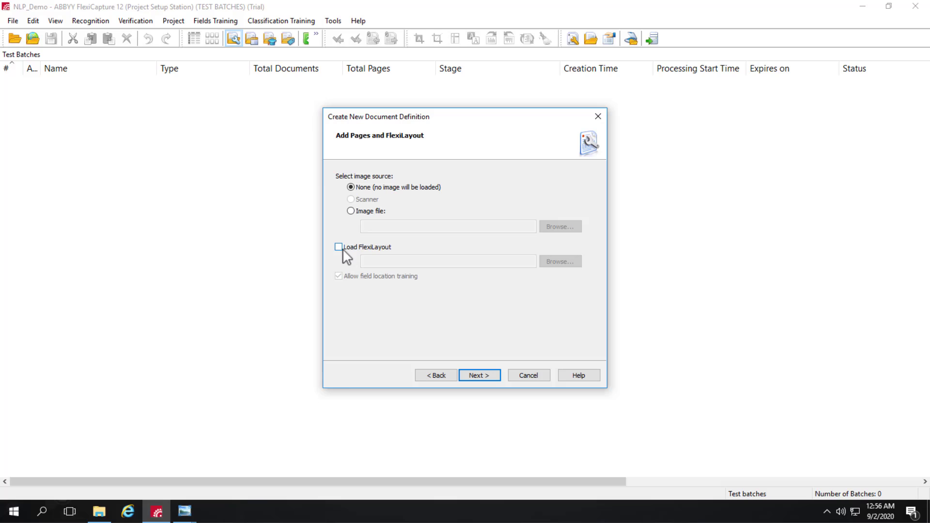
{"action": "left_click", "coordinate": [478, 375]}
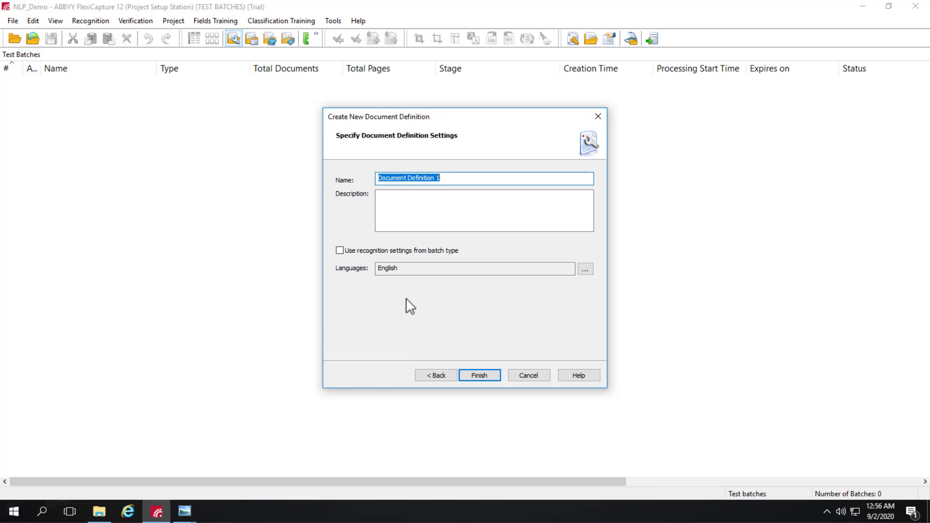
{"action": "type", "text": "Contracy"}
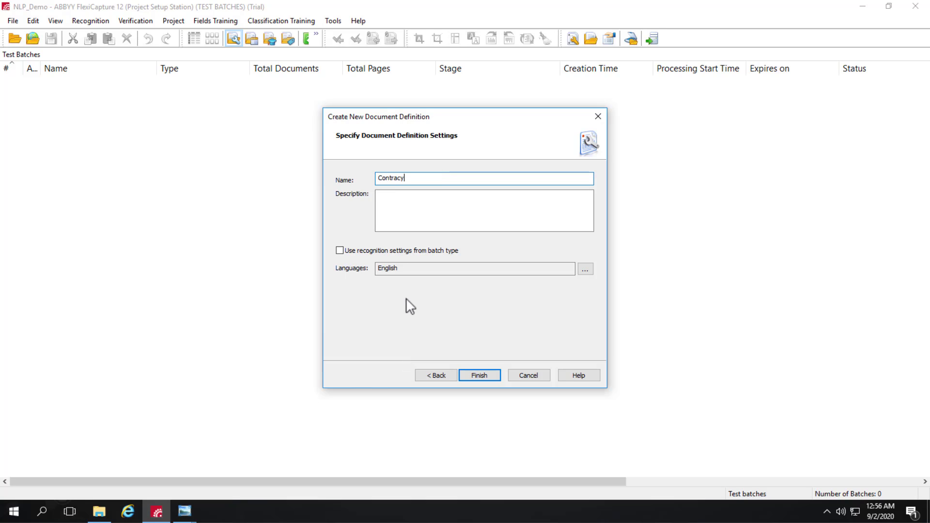
{"action": "key", "text": "BackSpace"}
- Finish the Contracts definition, then review its Recognition properties and cancel without changes
{"action": "type", "text": "ts"}
{"action": "left_click", "coordinate": [479, 375]}
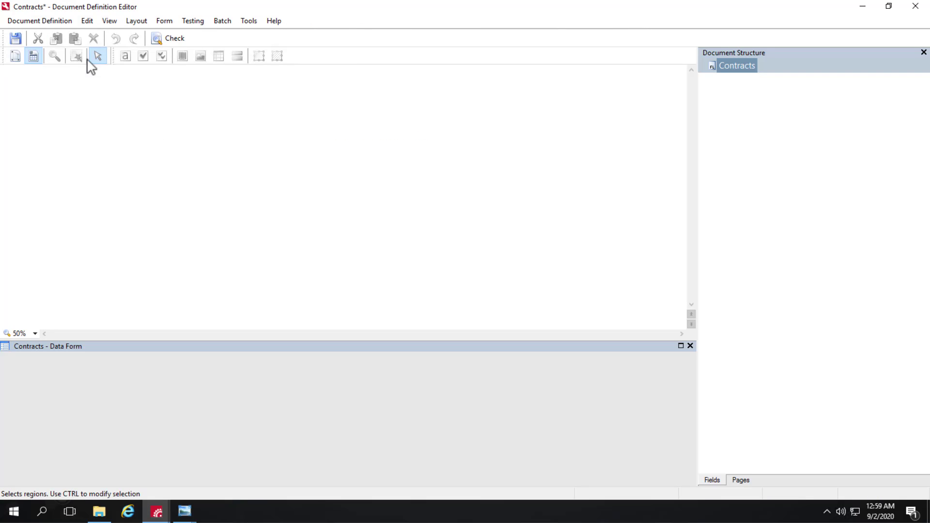
{"action": "left_click", "coordinate": [42, 20]}
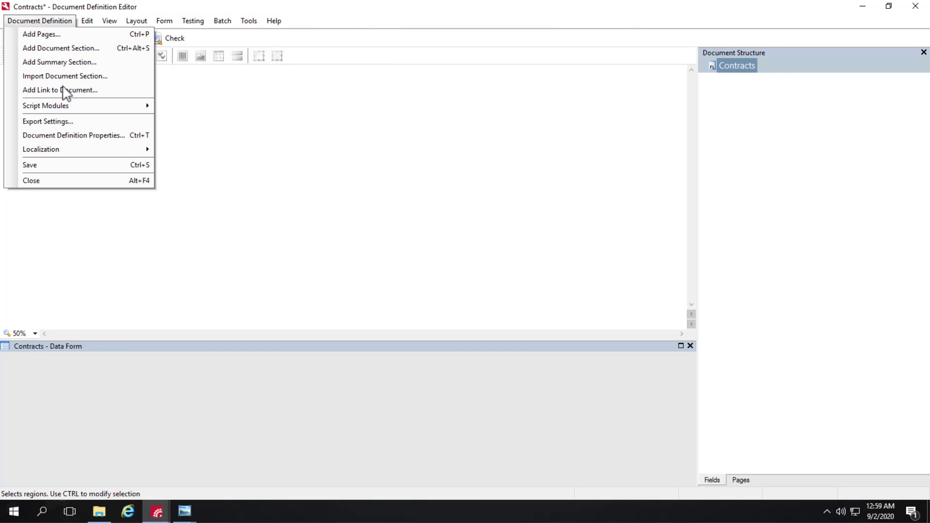
{"action": "left_click", "coordinate": [80, 136]}
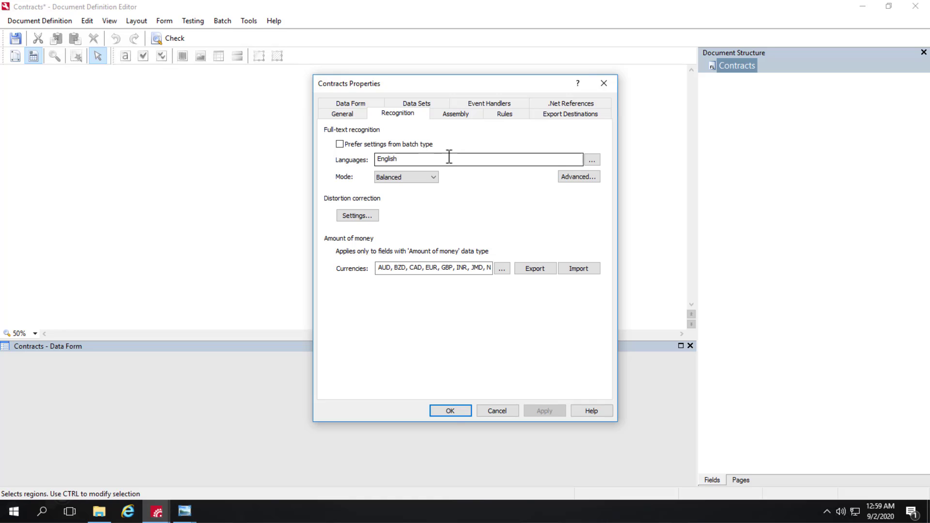
{"action": "left_click", "coordinate": [108, 178]}
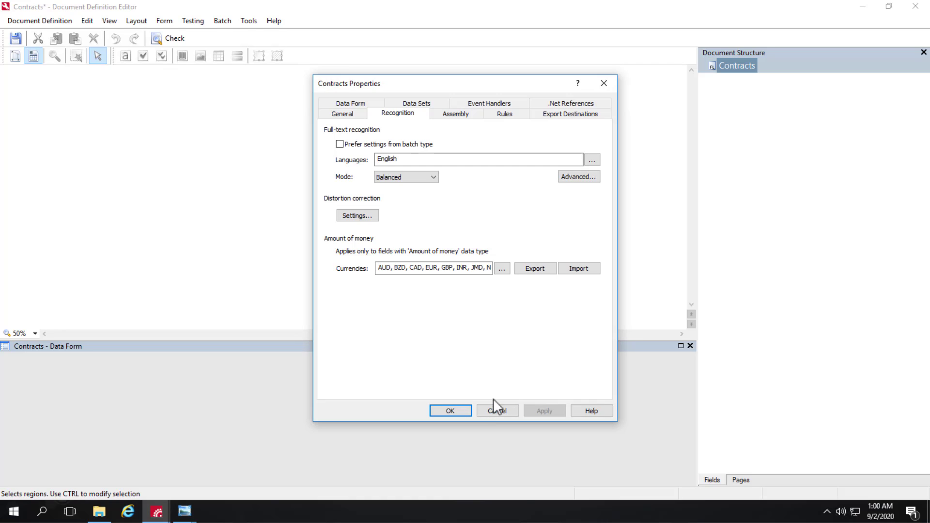
{"action": "left_click", "coordinate": [492, 411]}
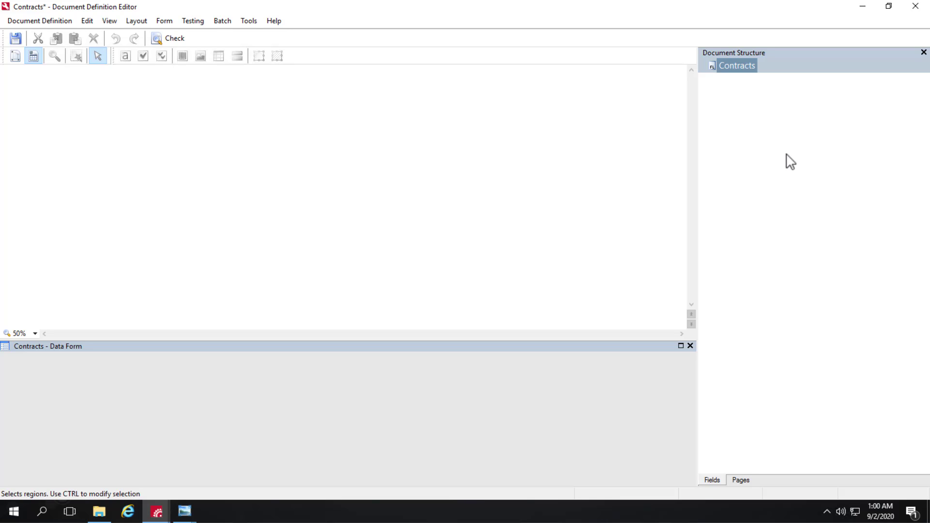
- Add a PreambleSeg text field with Can have region and Text segment ticked
{"action": "right_click", "coordinate": [737, 66]}
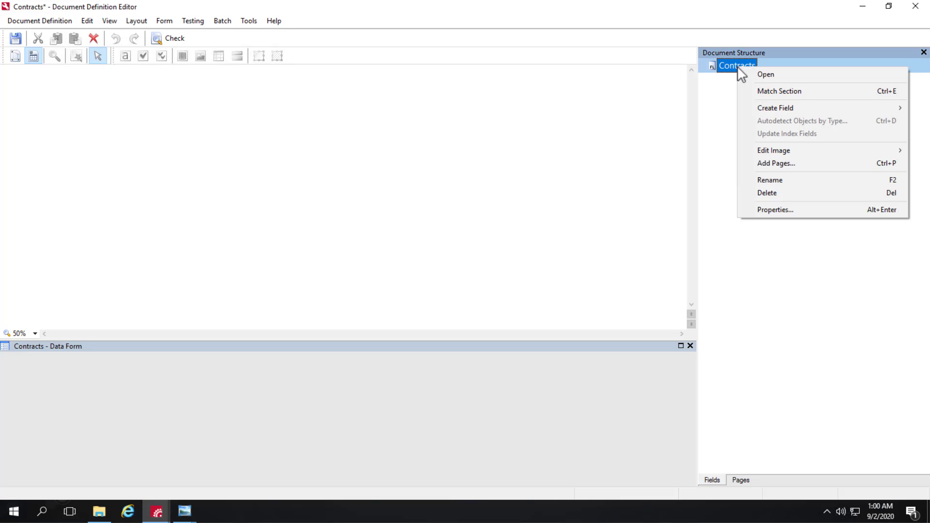
{"action": "mouse_move", "coordinate": [767, 109]}
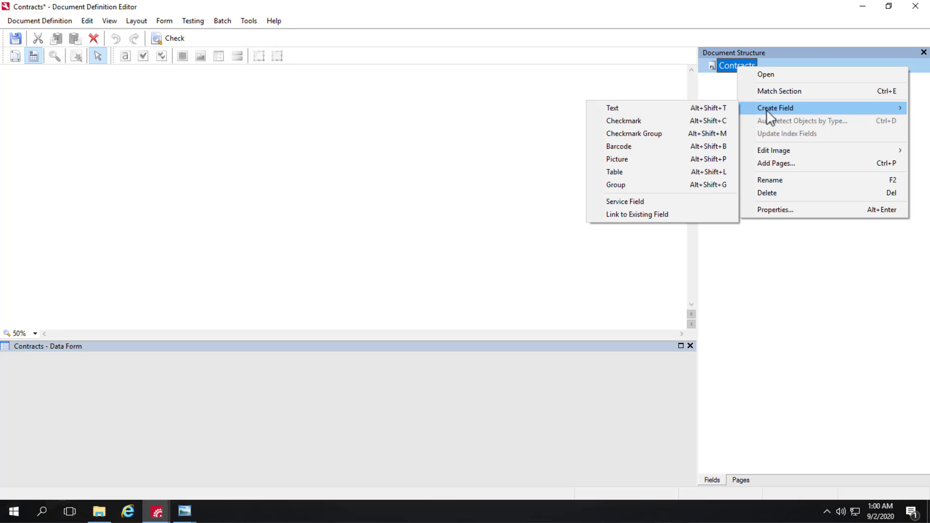
{"action": "left_click", "coordinate": [610, 107]}
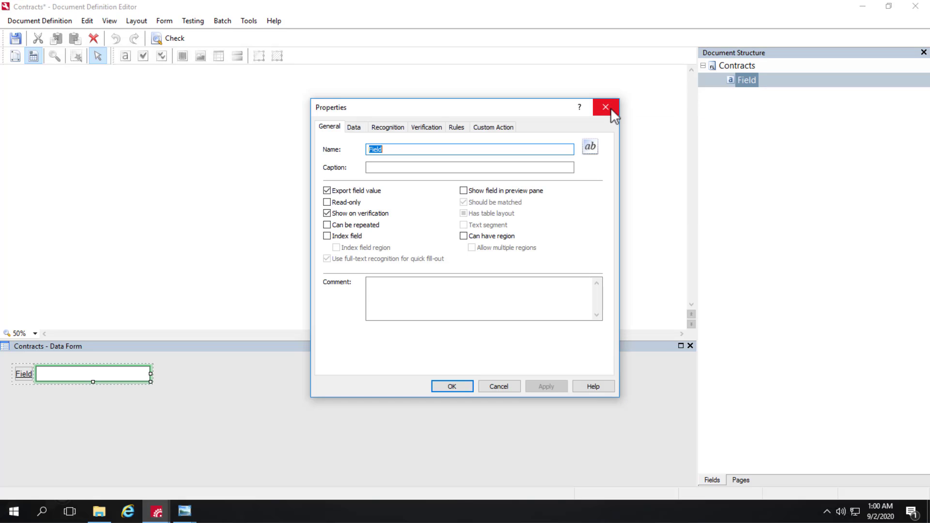
{"action": "type", "text": "PreambleSe"}
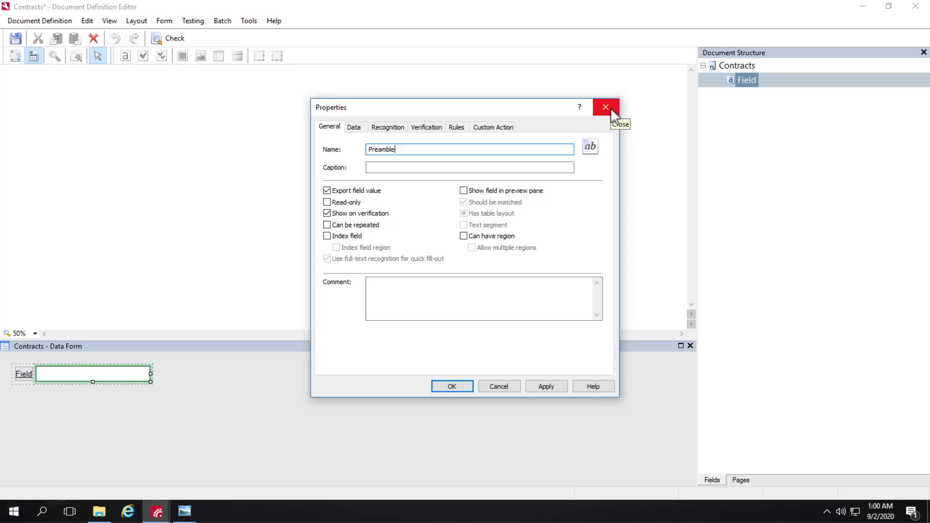
{"action": "type", "text": "g"}
{"action": "left_click", "coordinate": [464, 237]}
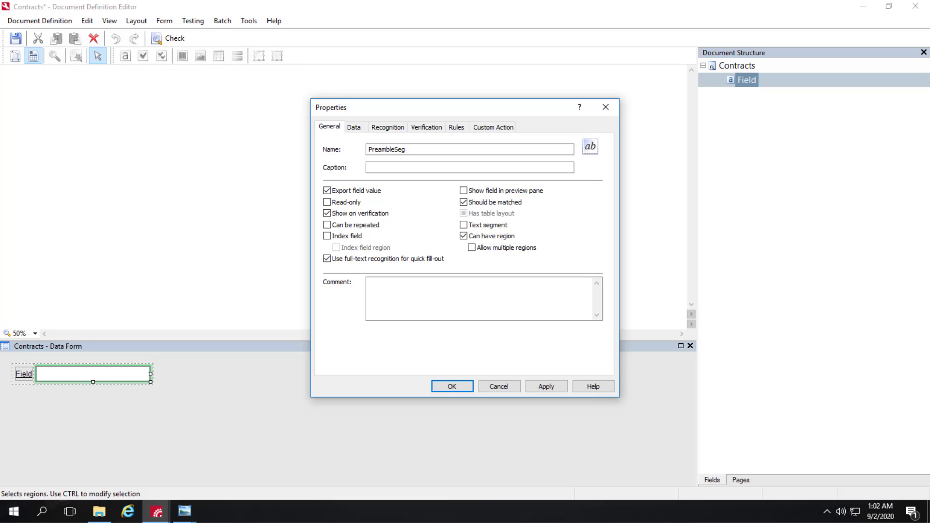
{"action": "left_click", "coordinate": [464, 225]}
{"action": "left_click", "coordinate": [441, 386]}
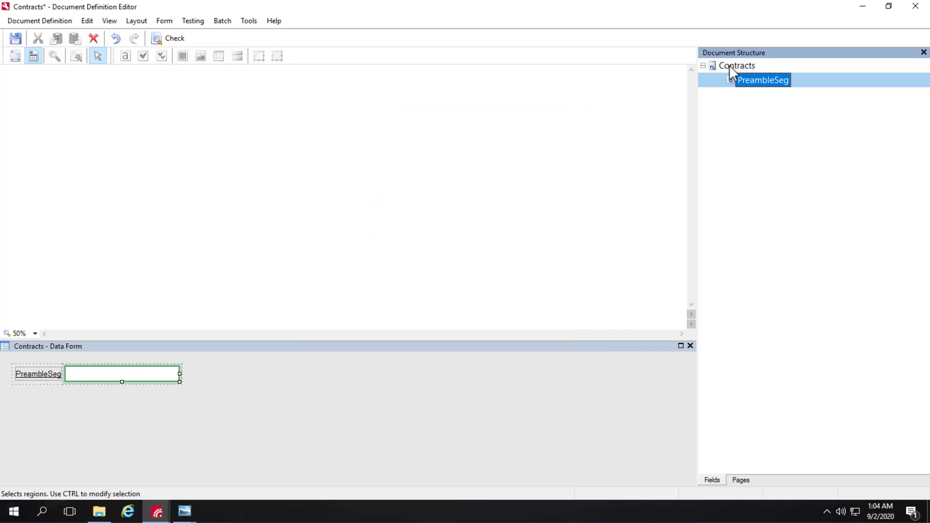
- Create two text fields named Party1 and Party2 under Contracts
{"action": "right_click", "coordinate": [728, 65]}
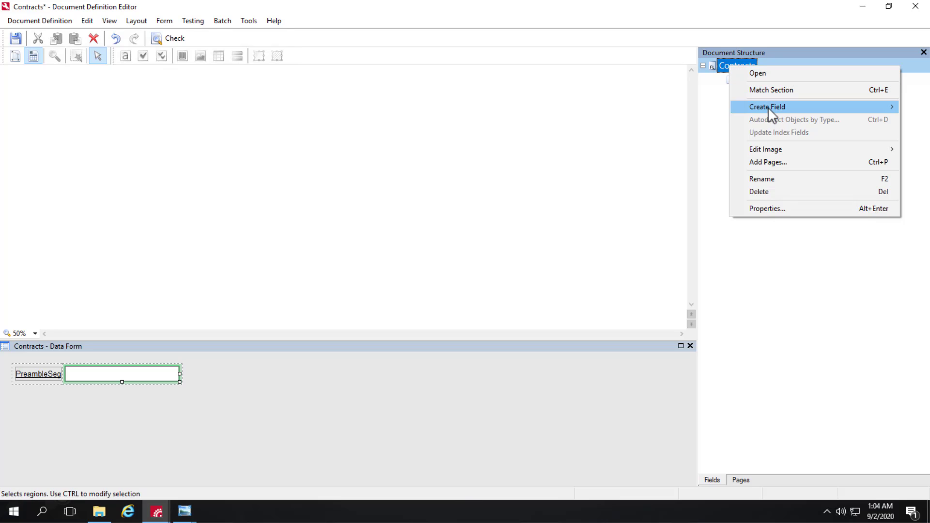
{"action": "mouse_move", "coordinate": [769, 107]}
{"action": "left_click", "coordinate": [647, 105]}
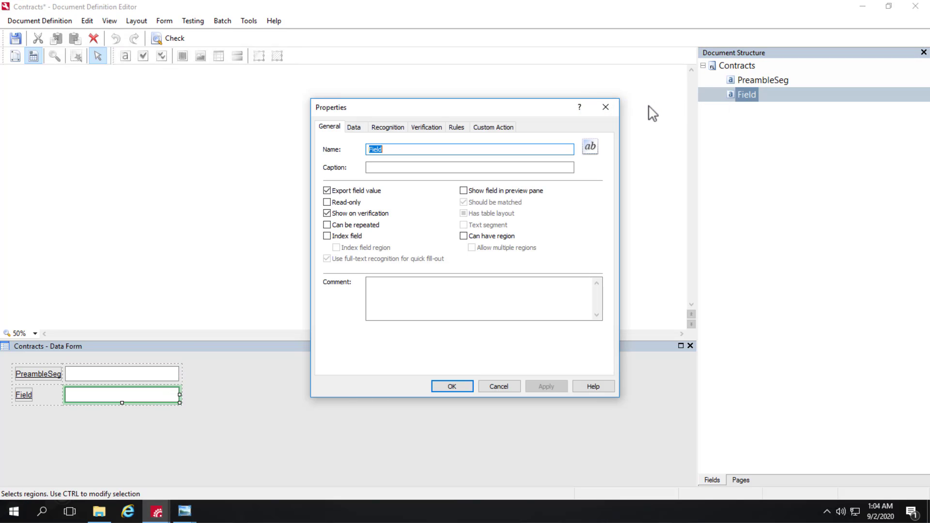
{"action": "type", "text": "Party1"}
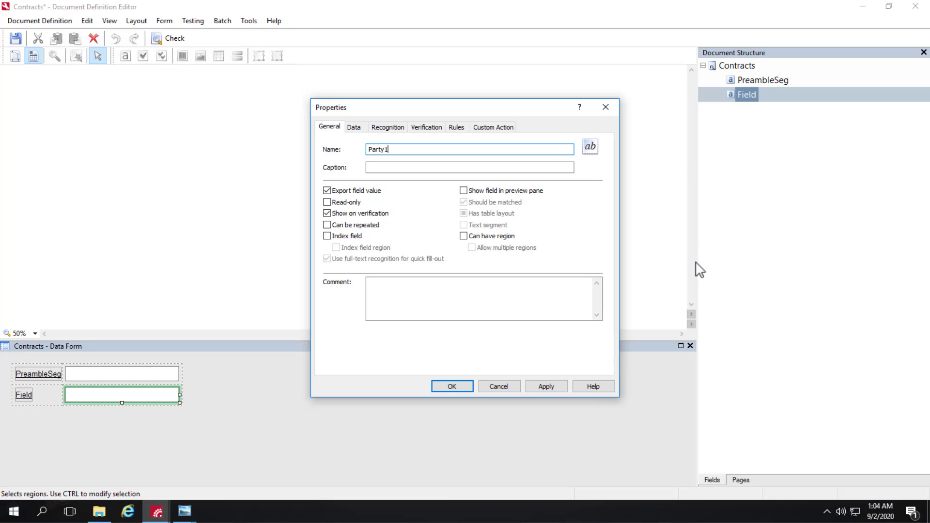
{"action": "left_click", "coordinate": [454, 386]}
{"action": "right_click", "coordinate": [731, 66]}
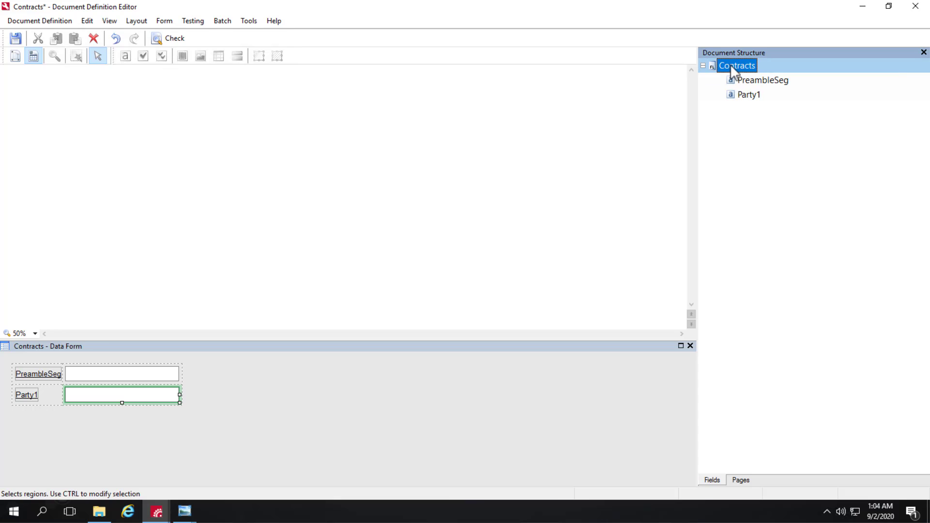
{"action": "mouse_move", "coordinate": [767, 104]}
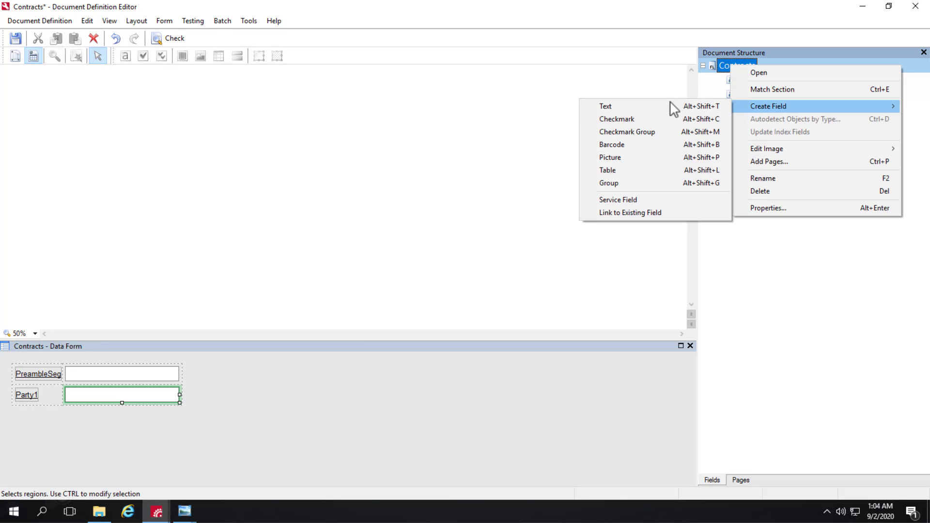
{"action": "left_click", "coordinate": [635, 105]}
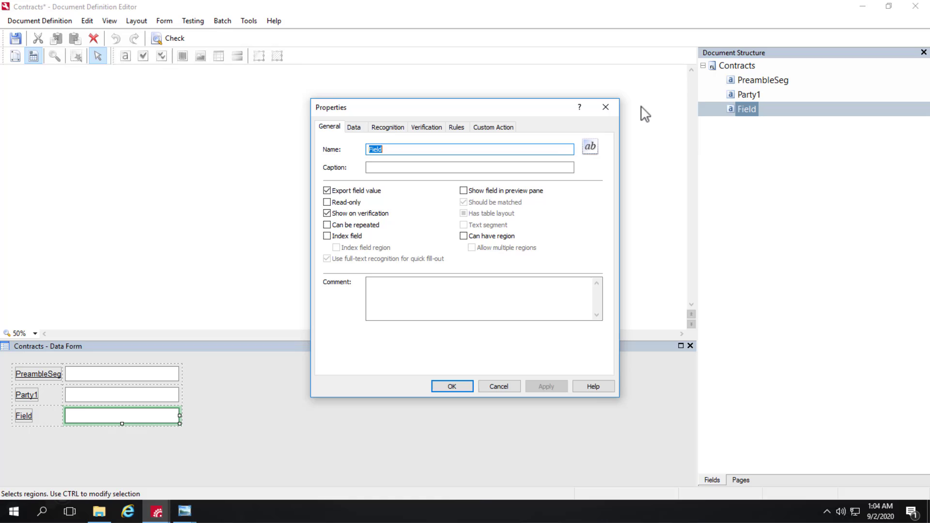
{"action": "type", "text": "Party2"}
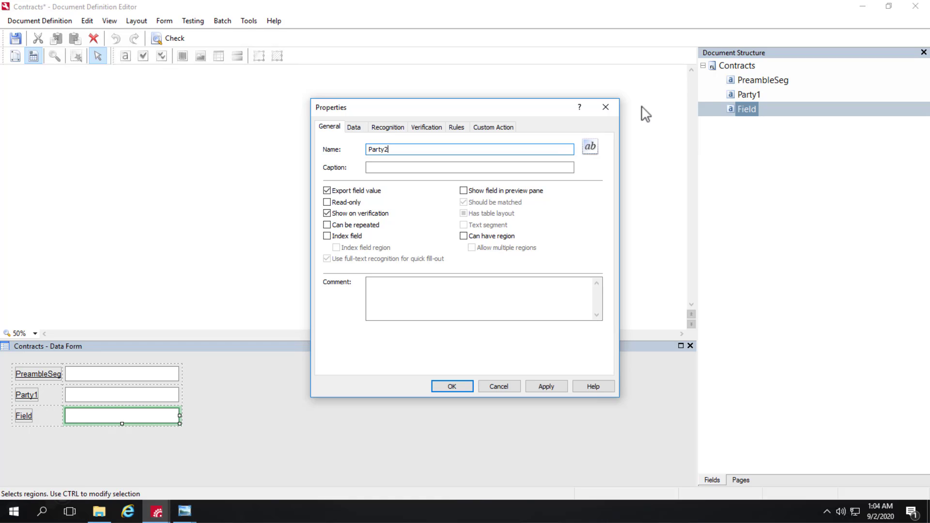
{"action": "left_click", "coordinate": [543, 387]}
{"action": "left_click", "coordinate": [466, 386]}
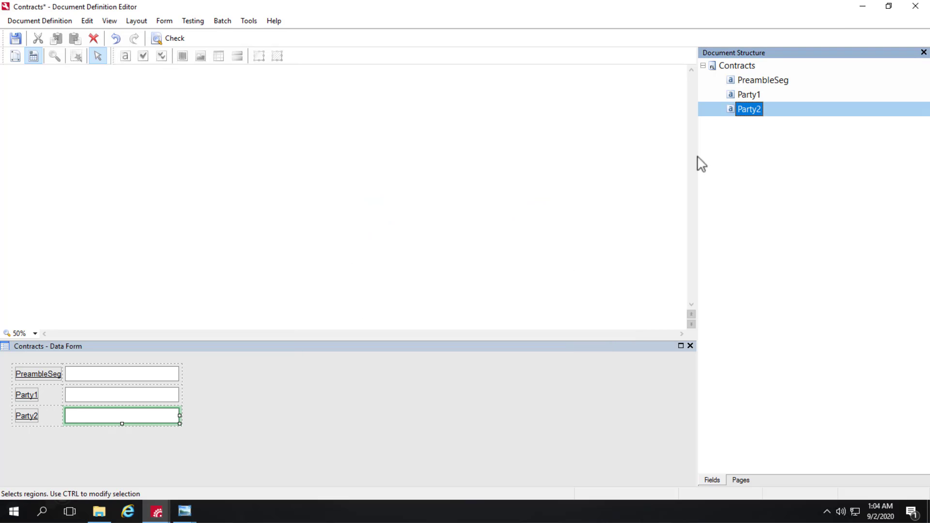
- Enable Can have region on both Party1 and Party2 together
{"action": "left_click_drag", "start_coordinate": [747, 108], "coordinate": [750, 95]}
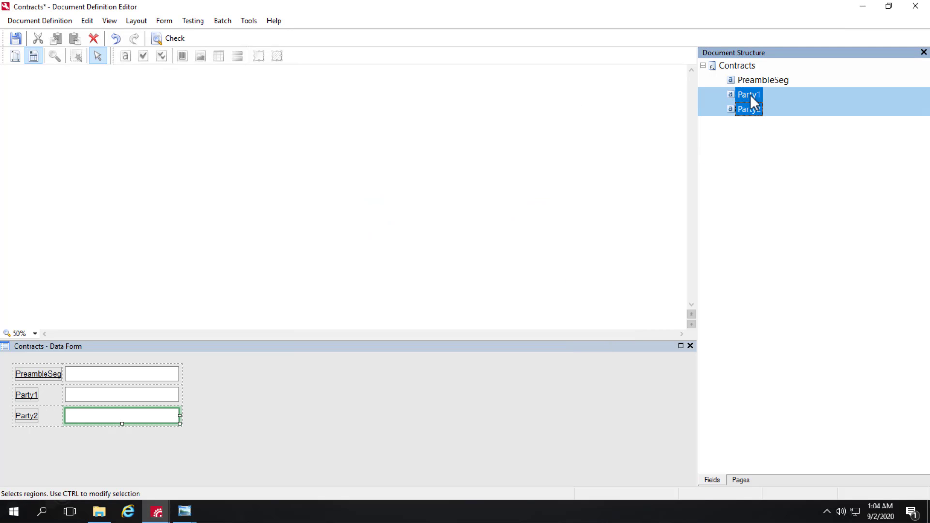
{"action": "right_click", "coordinate": [750, 94]}
{"action": "left_click", "coordinate": [782, 252]}
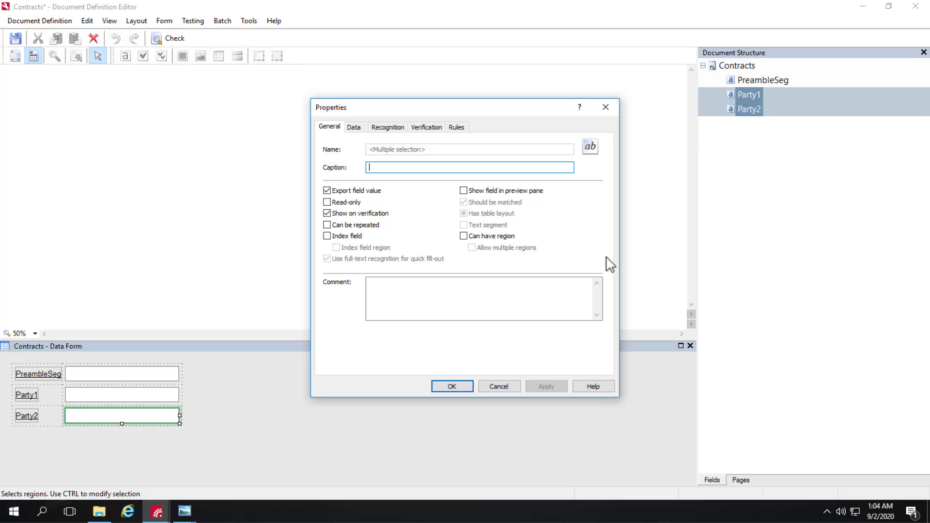
{"action": "left_click", "coordinate": [472, 237]}
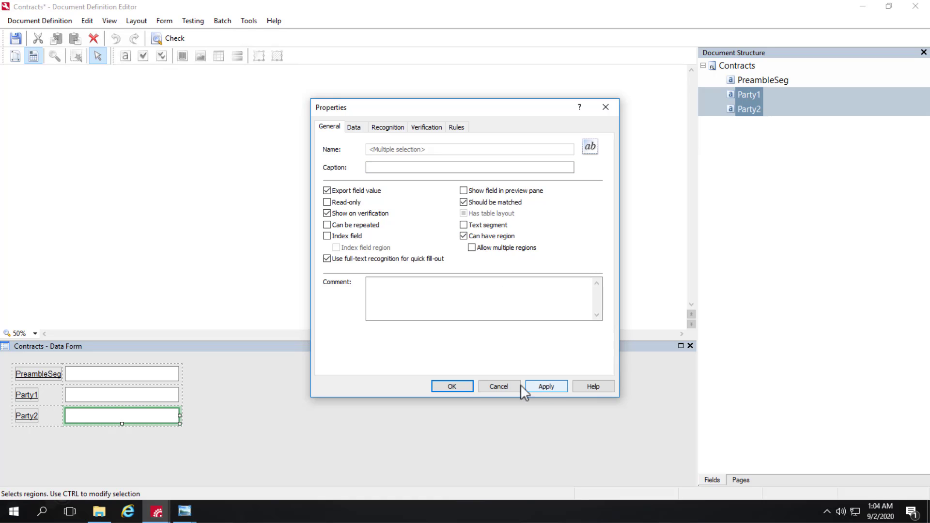
{"action": "left_click", "coordinate": [450, 385]}
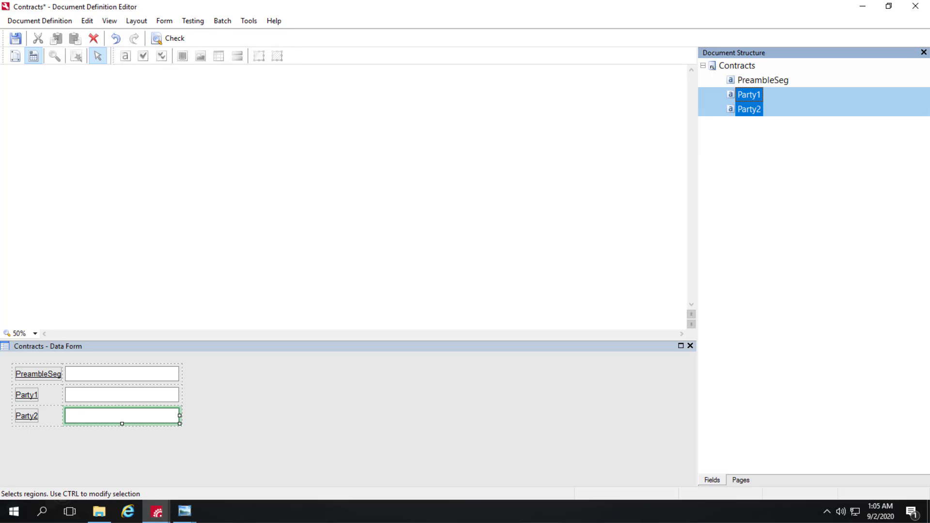
- Add a TermSeg text field under Contracts with Can have region ticked
{"action": "right_click", "coordinate": [735, 64]}
{"action": "mouse_move", "coordinate": [780, 105]}
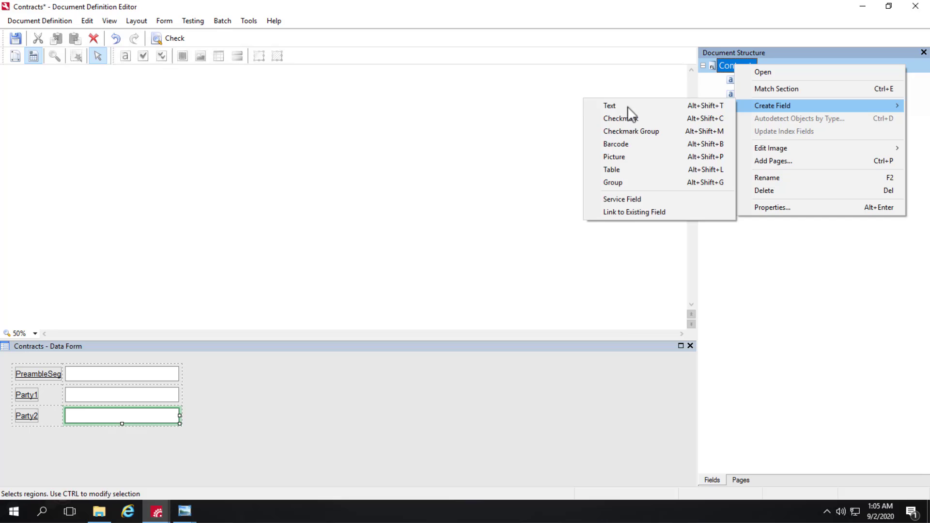
{"action": "left_click", "coordinate": [629, 105]}
{"action": "type", "text": "T"}
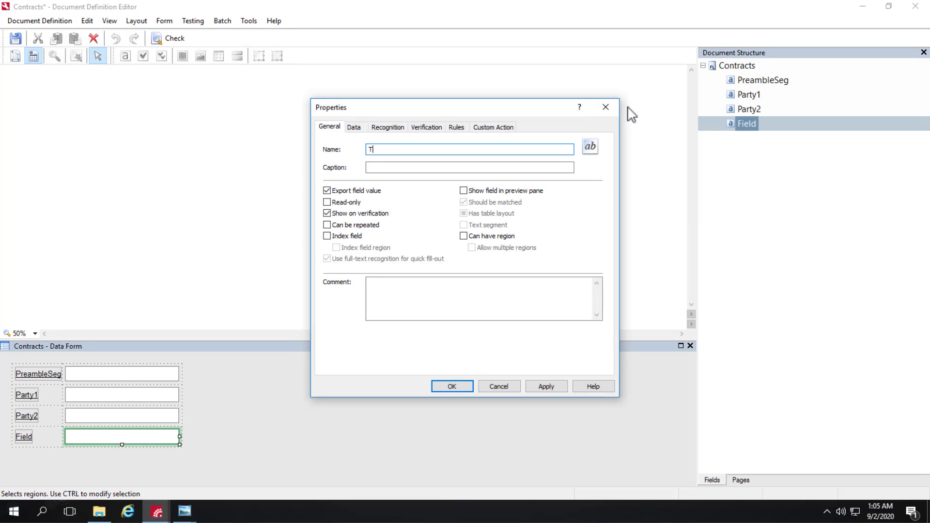
{"action": "type", "text": "ermSeg"}
{"action": "left_click", "coordinate": [464, 237]}
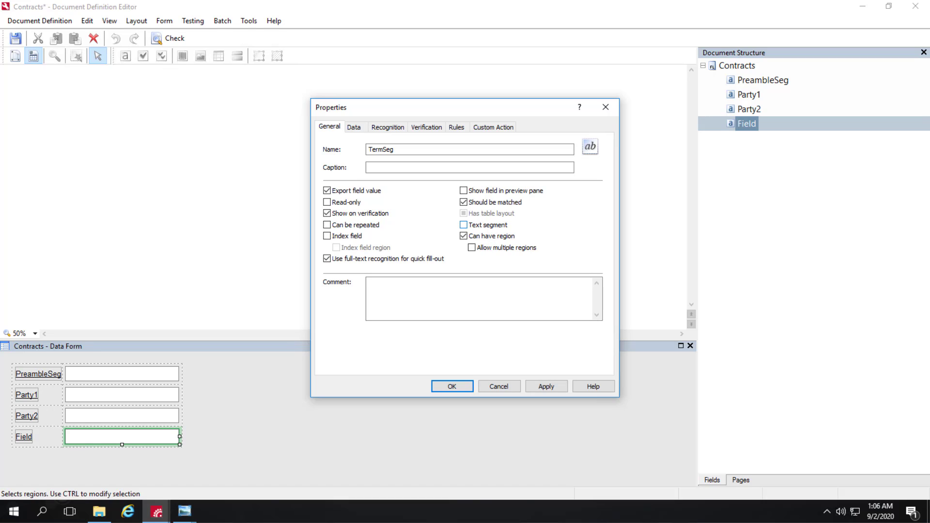
{"action": "left_click", "coordinate": [461, 388]}
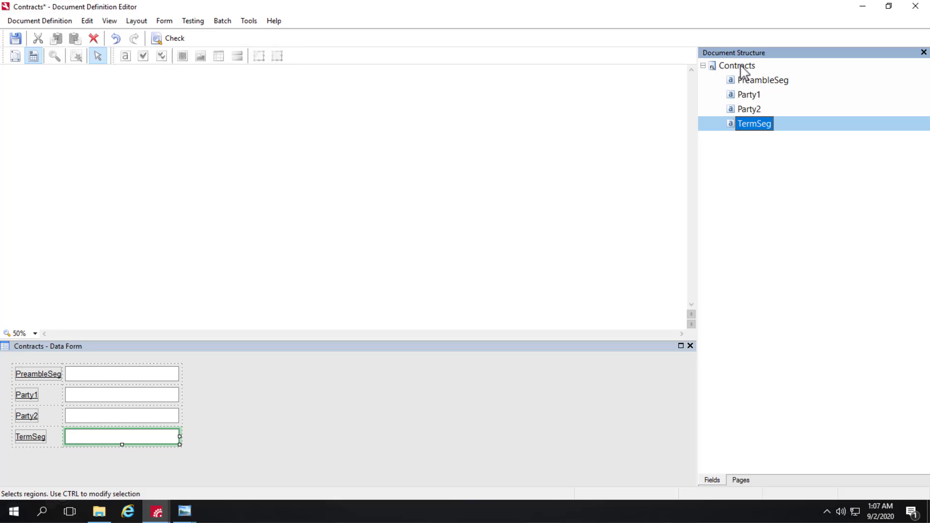
- Create two text fields named StartDate and EndDate under Contracts
{"action": "right_click", "coordinate": [740, 66]}
{"action": "mouse_move", "coordinate": [781, 108]}
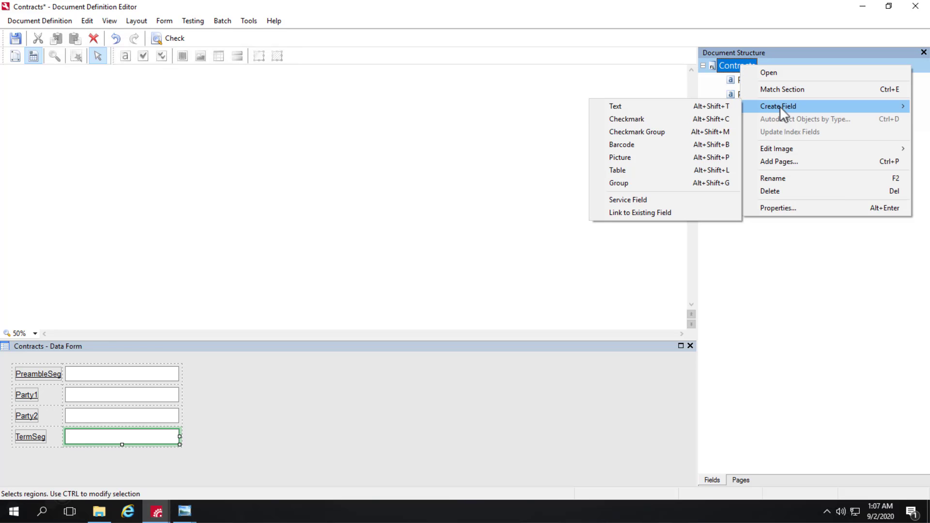
{"action": "left_click", "coordinate": [623, 105]}
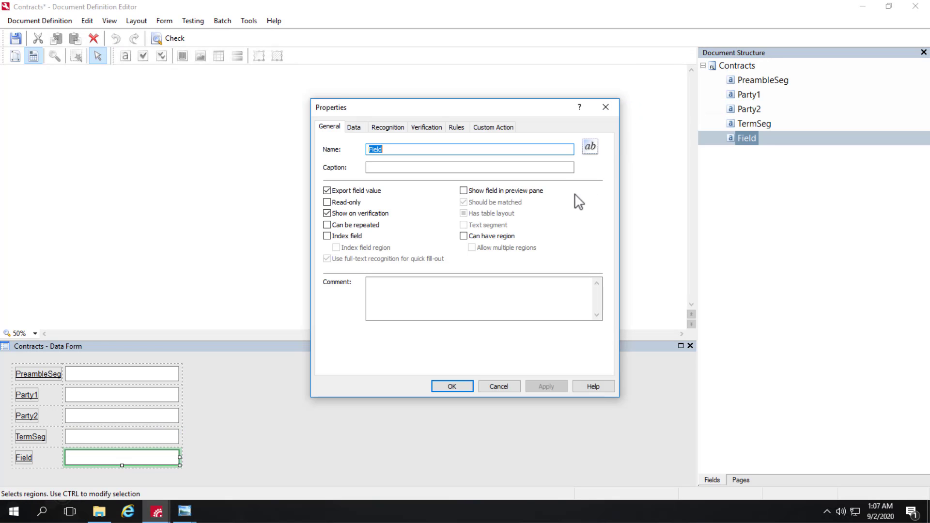
{"action": "type", "text": "StartDate"}
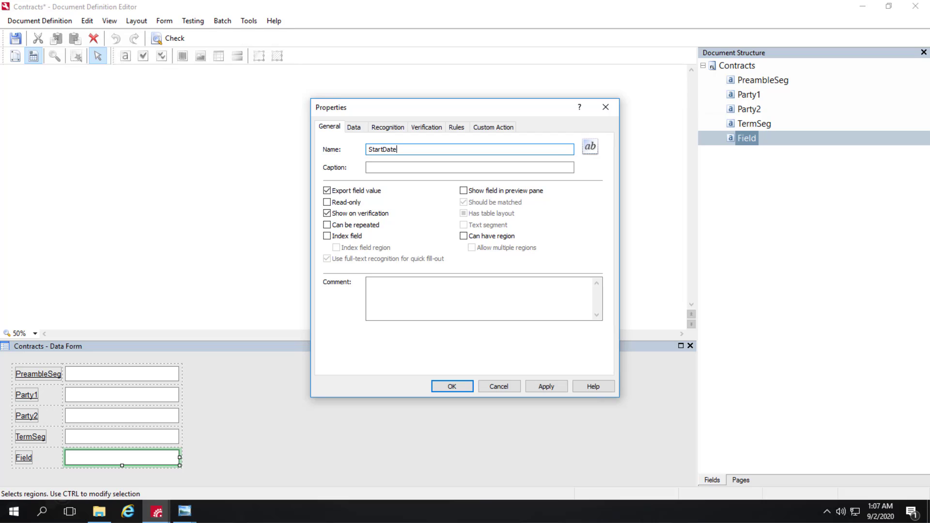
{"action": "left_click", "coordinate": [545, 386]}
{"action": "left_click", "coordinate": [452, 386]}
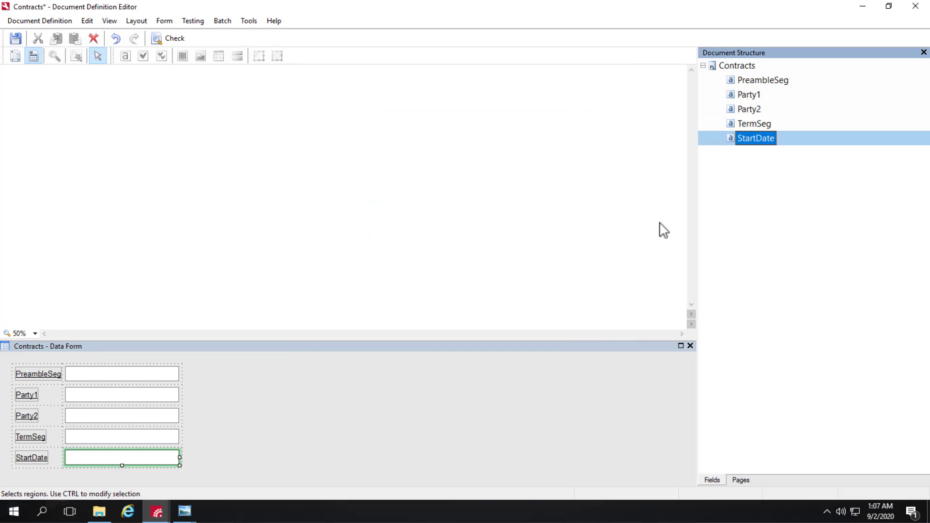
{"action": "right_click", "coordinate": [742, 65]}
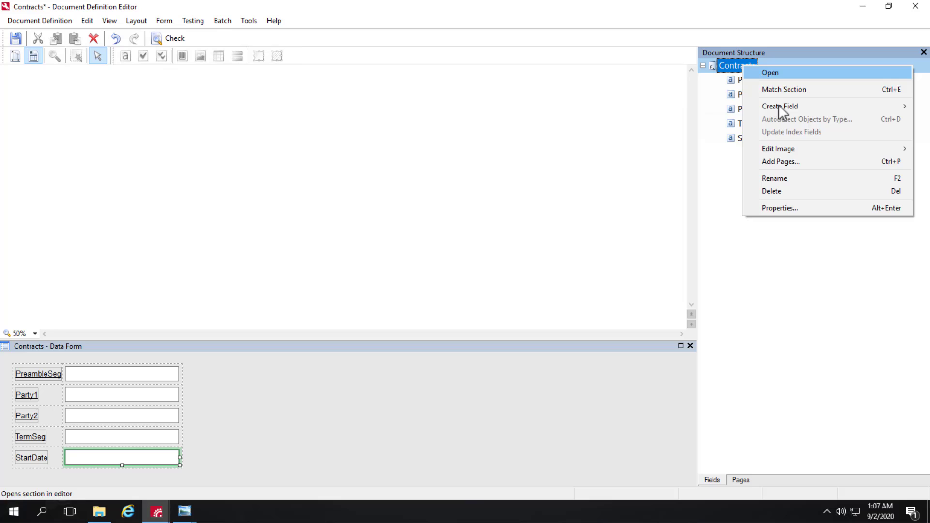
{"action": "mouse_move", "coordinate": [778, 106]}
{"action": "left_click", "coordinate": [619, 104]}
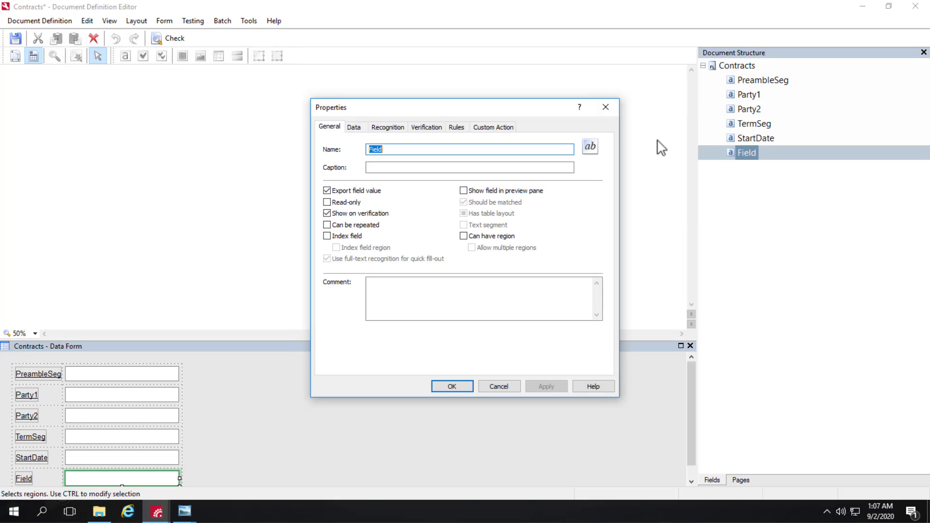
{"action": "type", "text": "EndDate"}
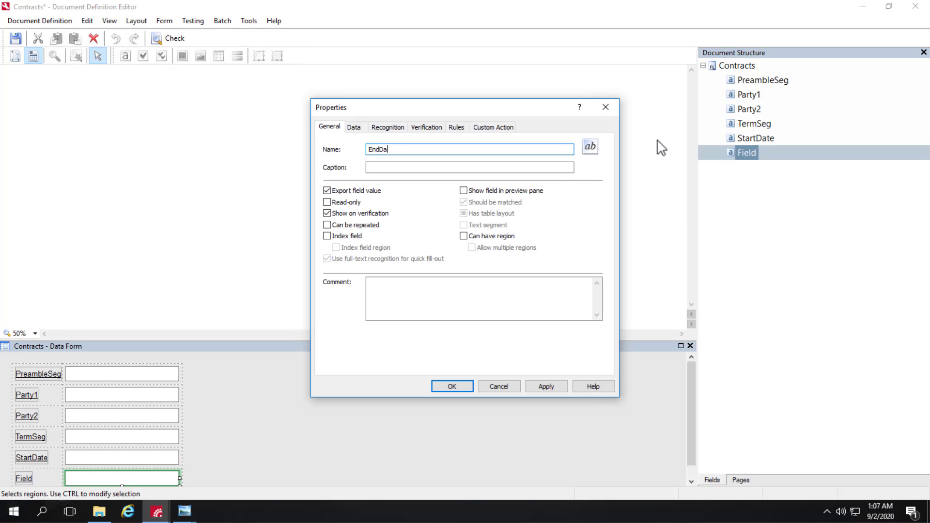
{"action": "left_click", "coordinate": [544, 387]}
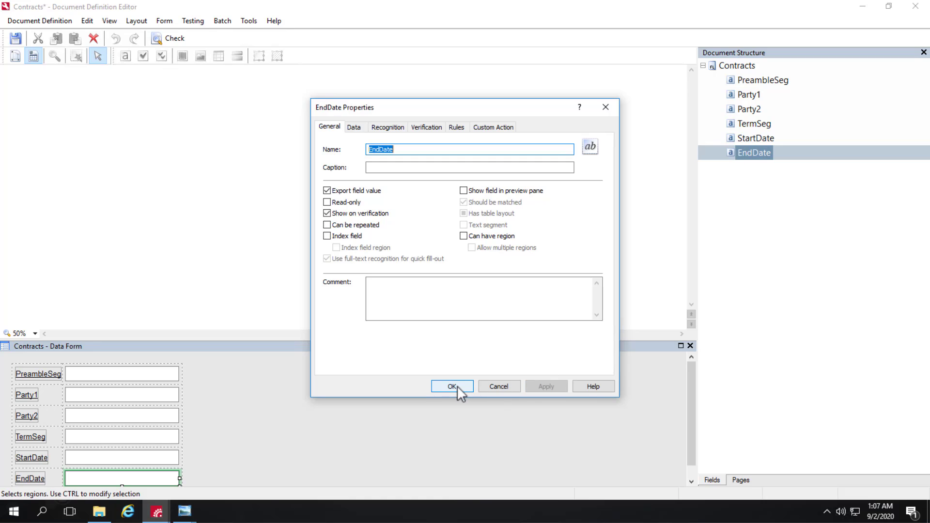
{"action": "left_click", "coordinate": [458, 386]}
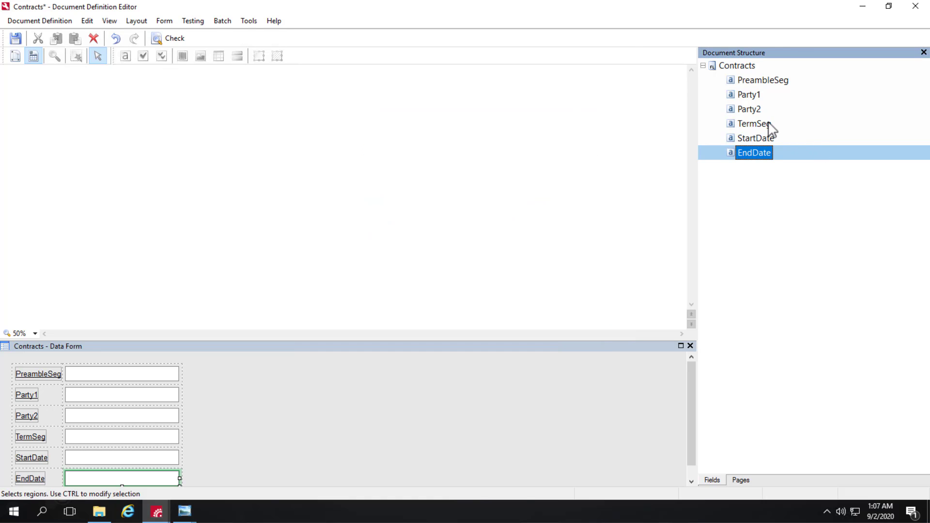
- Enable Can have region on both StartDate and EndDate together
{"action": "left_click_drag", "start_coordinate": [771, 154], "coordinate": [759, 140]}
{"action": "right_click", "coordinate": [759, 138]}
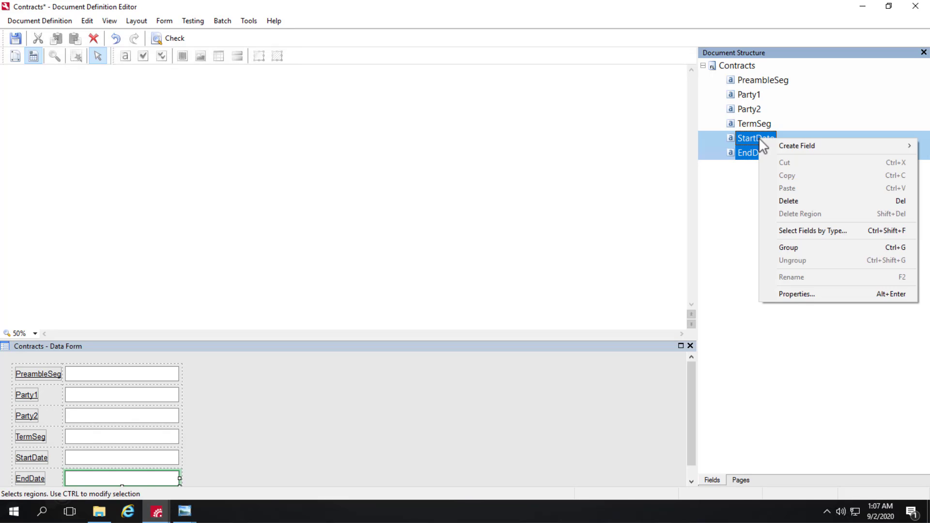
{"action": "left_click", "coordinate": [794, 294]}
{"action": "left_click", "coordinate": [464, 236]}
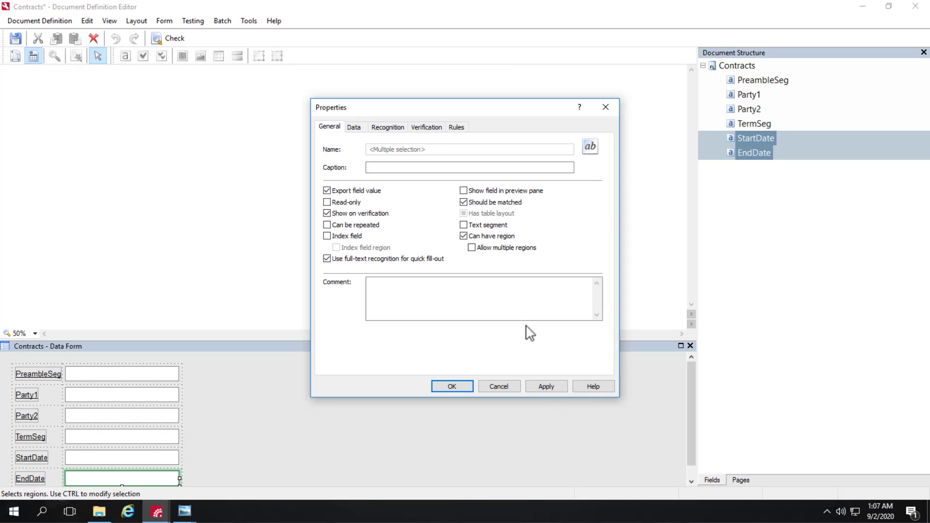
{"action": "left_click", "coordinate": [540, 386]}
{"action": "left_click", "coordinate": [453, 386]}
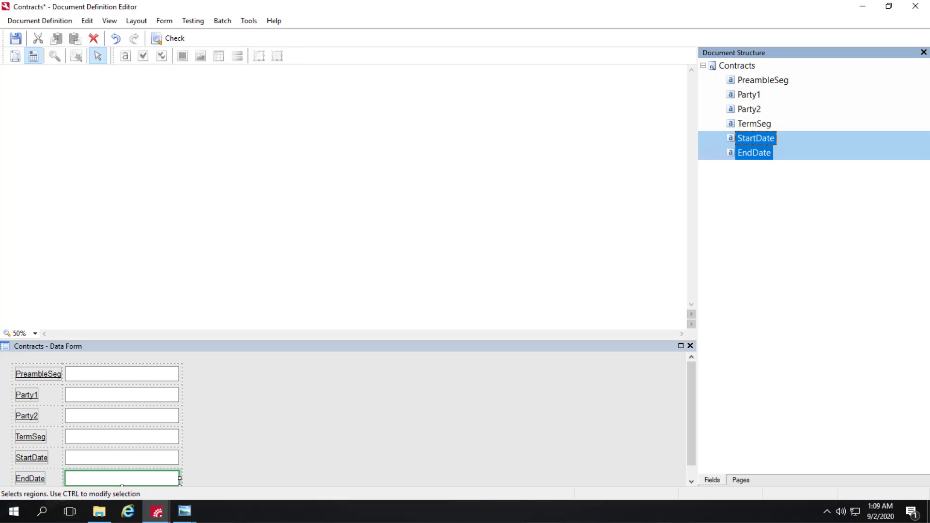
- Open the Contracts root properties, browse Data Sets, Rules and FlexiLayout, ending on NLP
{"action": "left_click", "coordinate": [737, 68]}
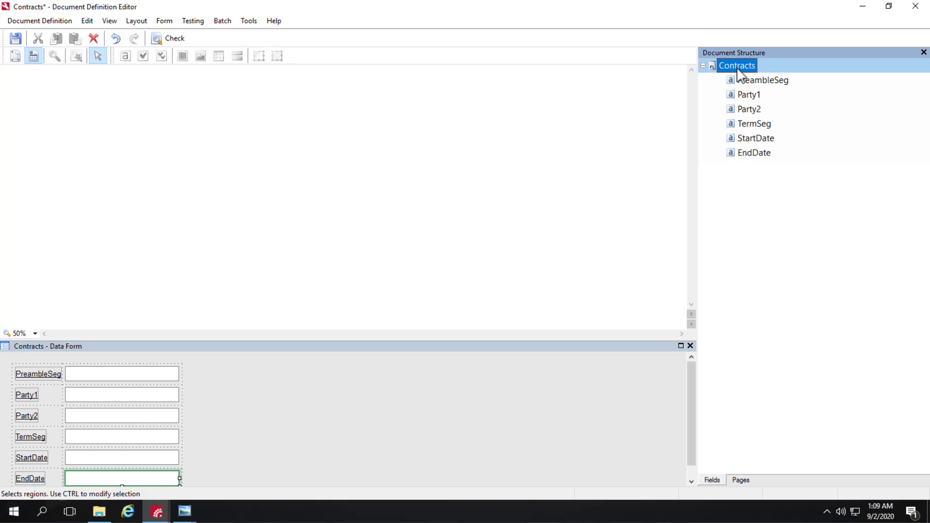
{"action": "right_click", "coordinate": [739, 66]}
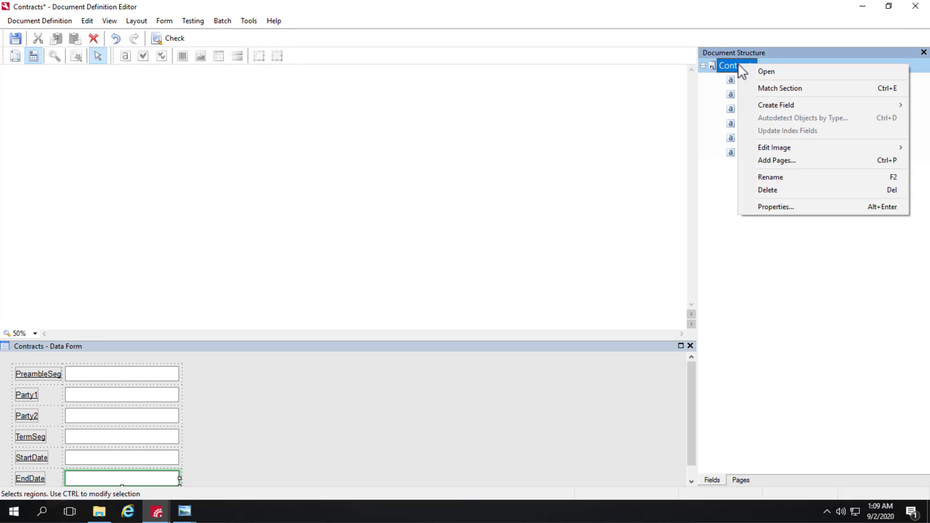
{"action": "left_click", "coordinate": [776, 209]}
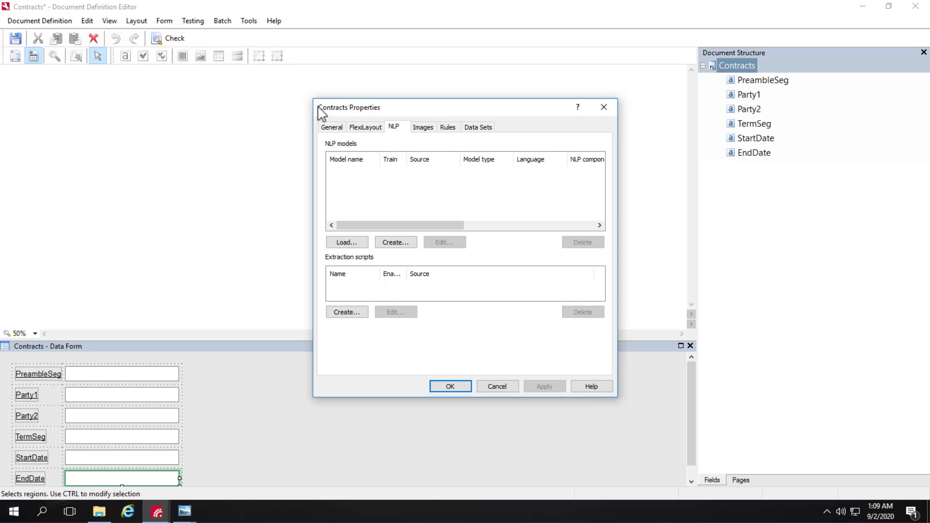
{"action": "left_click", "coordinate": [476, 128]}
{"action": "left_click", "coordinate": [450, 127]}
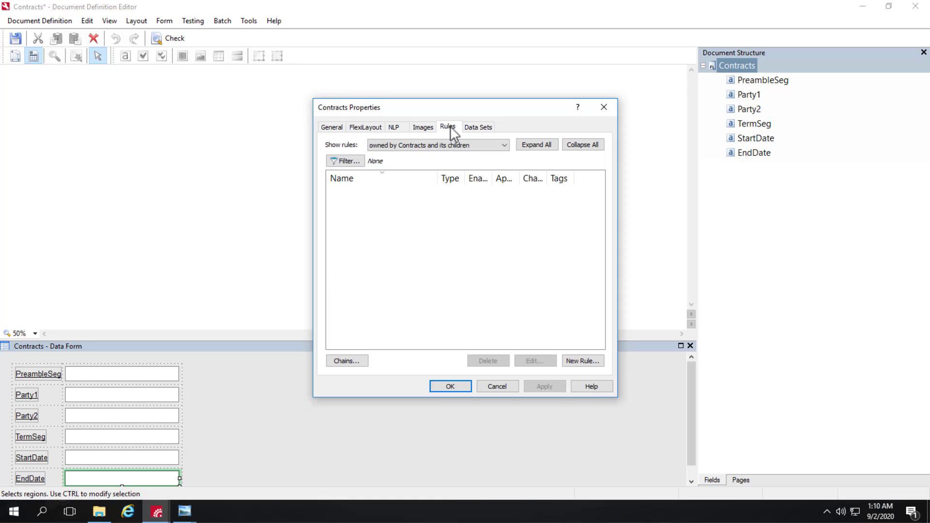
{"action": "left_click", "coordinate": [366, 129]}
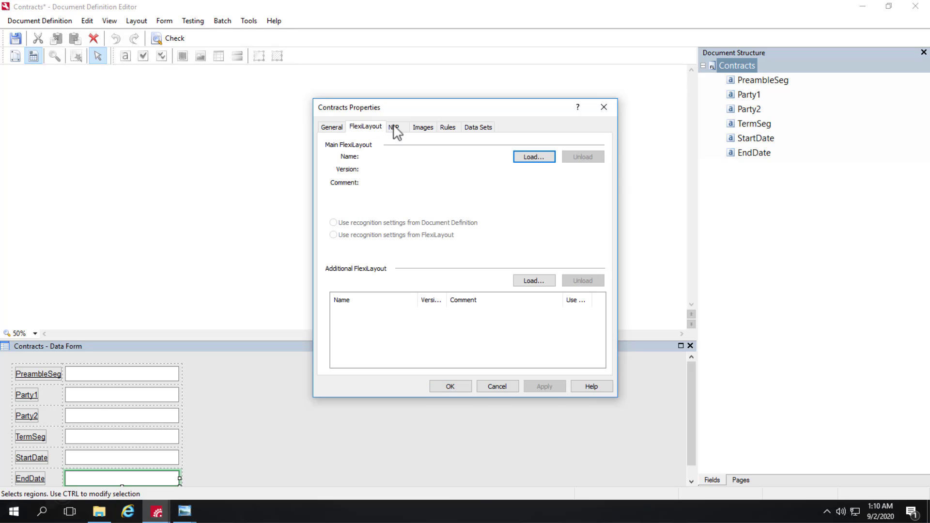
{"action": "left_click", "coordinate": [394, 130]}
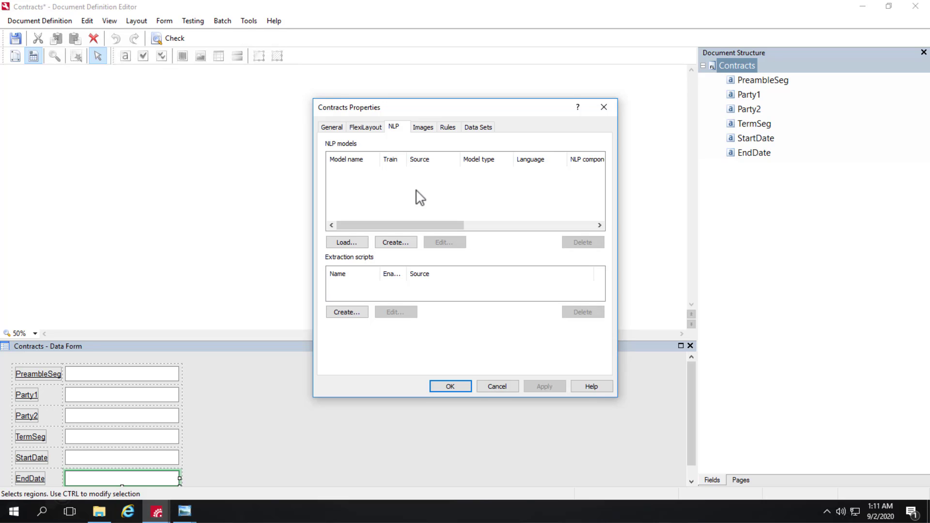
- Name a new NLP model Segments and set its model type to Segmentation
{"action": "left_click", "coordinate": [400, 242]}
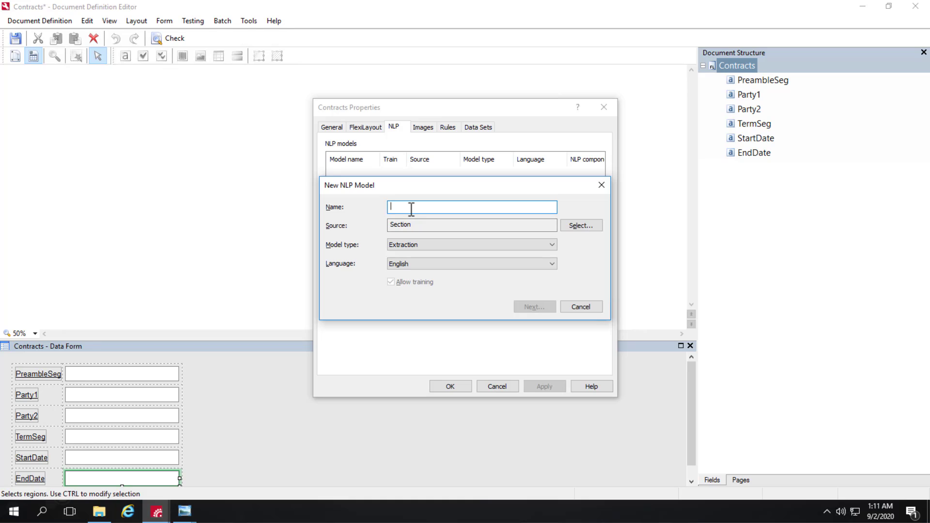
{"action": "type", "text": "Segment"}
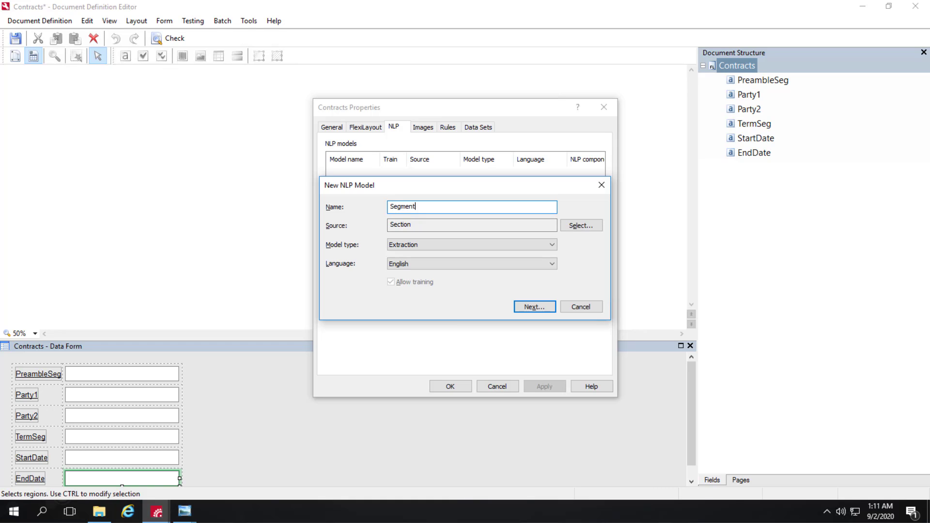
{"action": "type", "text": "s"}
{"action": "left_click", "coordinate": [446, 225]}
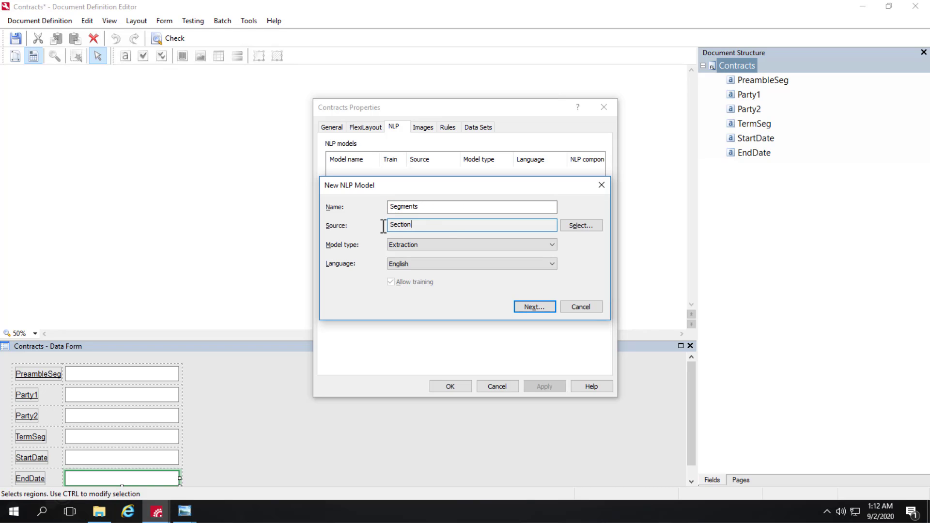
{"action": "left_click", "coordinate": [453, 246]}
{"action": "left_click", "coordinate": [420, 263]}
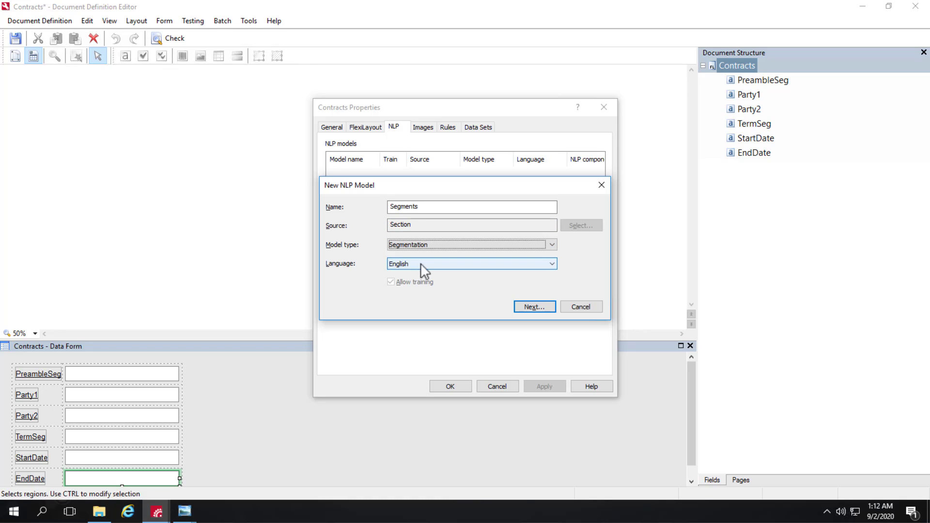
{"action": "left_click", "coordinate": [531, 307]}
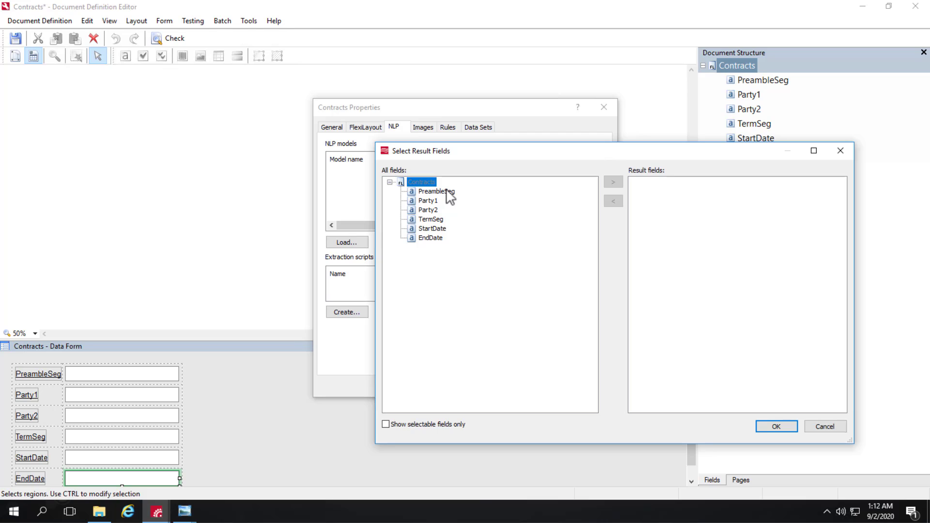
- Add PreambleSeg and TermSeg as Segments' result fields, then review and accept its settings
{"action": "left_click", "coordinate": [445, 192]}
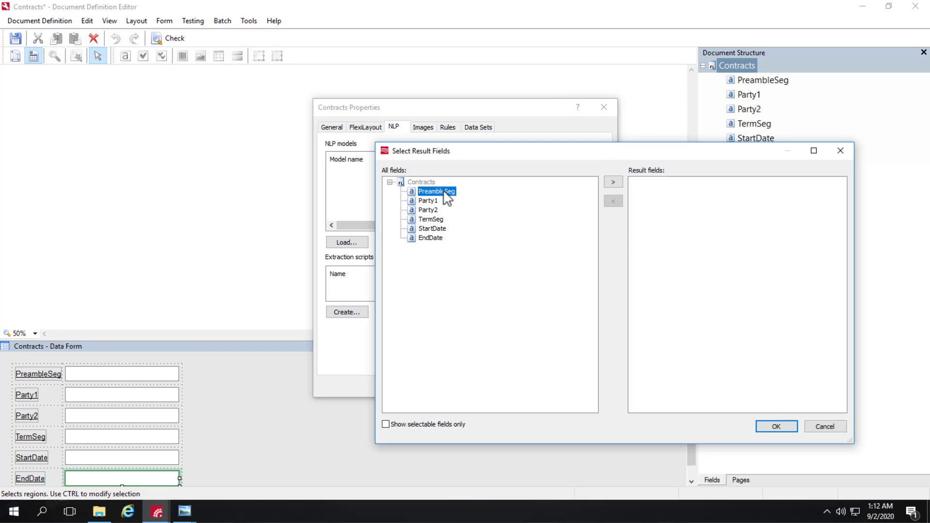
{"action": "left_click", "coordinate": [609, 182]}
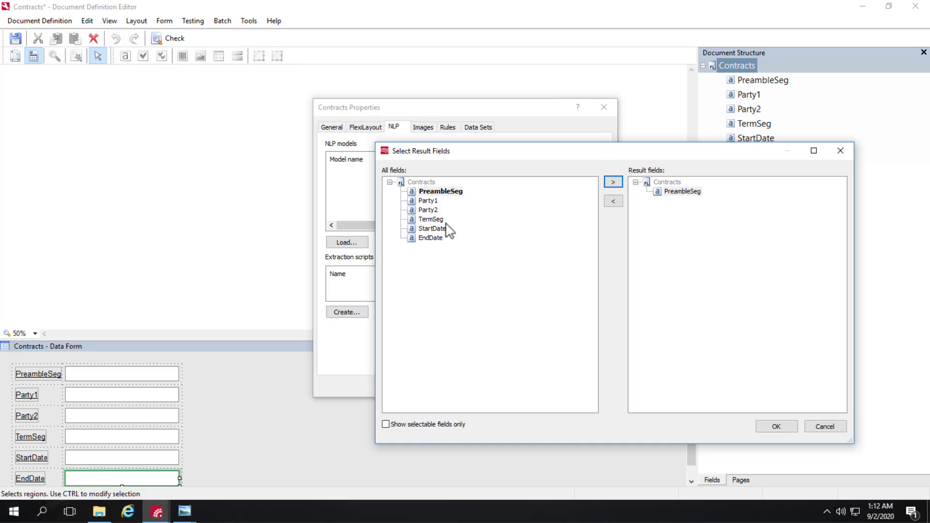
{"action": "left_click", "coordinate": [435, 221]}
{"action": "left_click", "coordinate": [614, 183]}
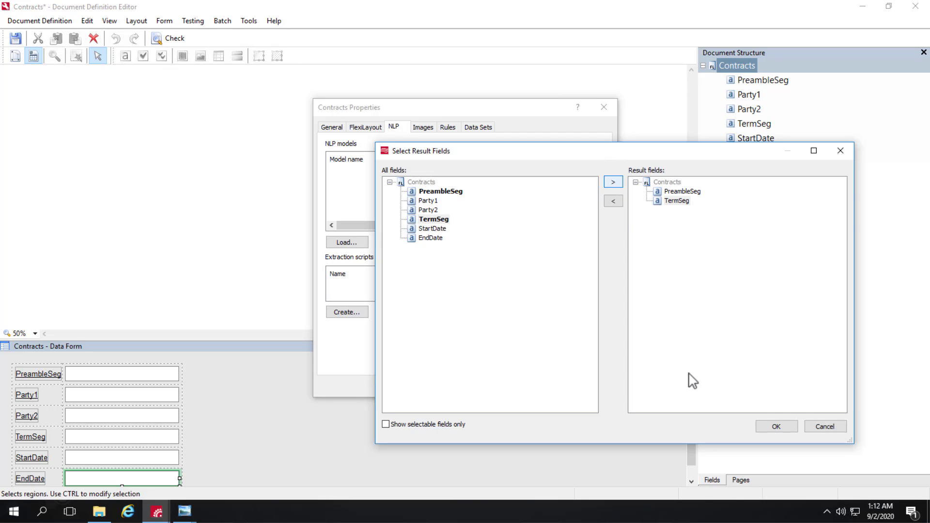
{"action": "left_click", "coordinate": [776, 427]}
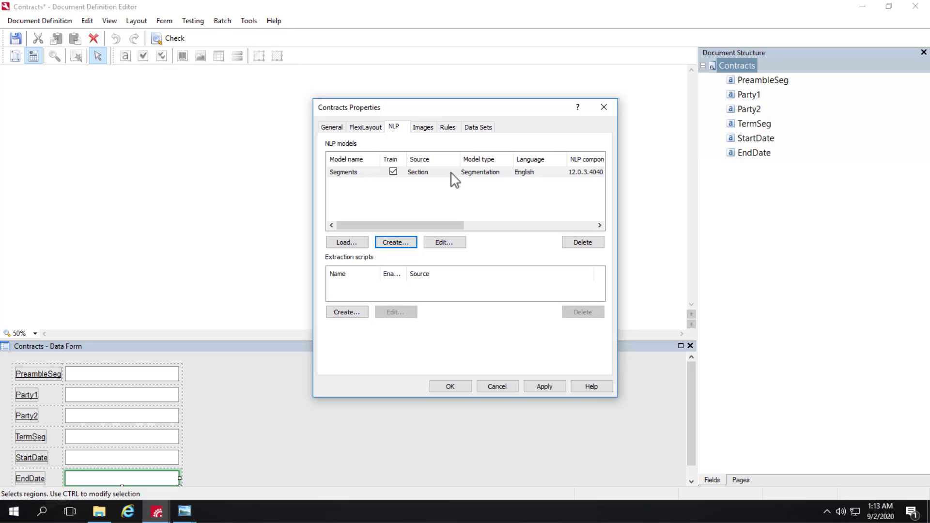
{"action": "double_click", "coordinate": [357, 173]}
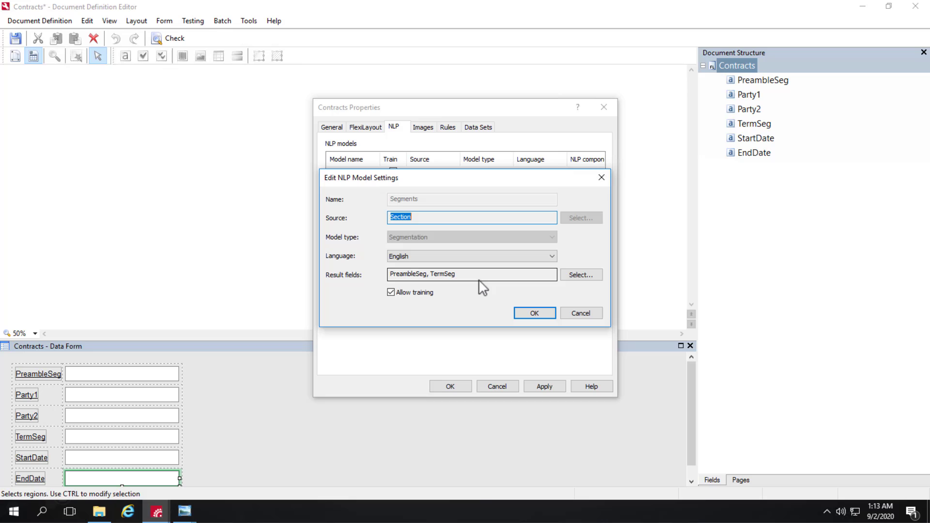
{"action": "left_click", "coordinate": [542, 313]}
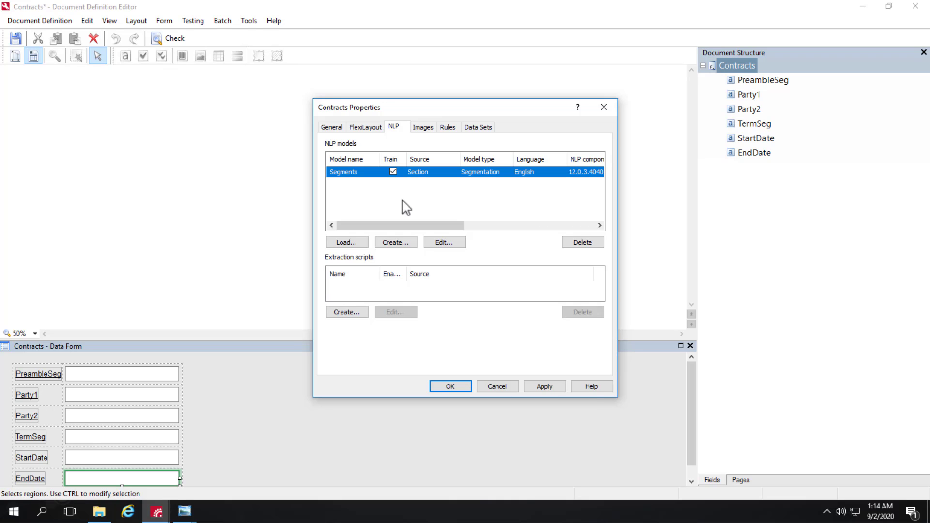
- Name a new NLP model Parties and set PreambleSeg as its source
{"action": "left_click", "coordinate": [401, 243]}
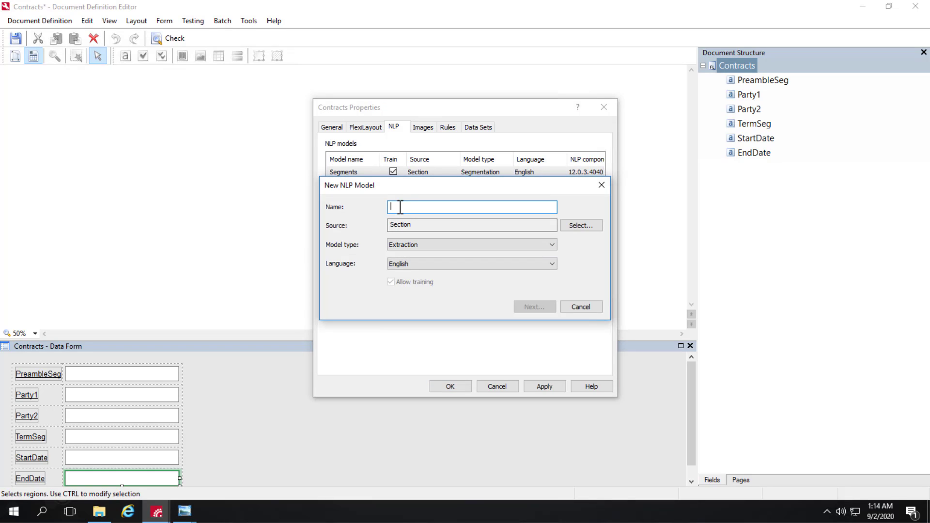
{"action": "type", "text": "Partie"}
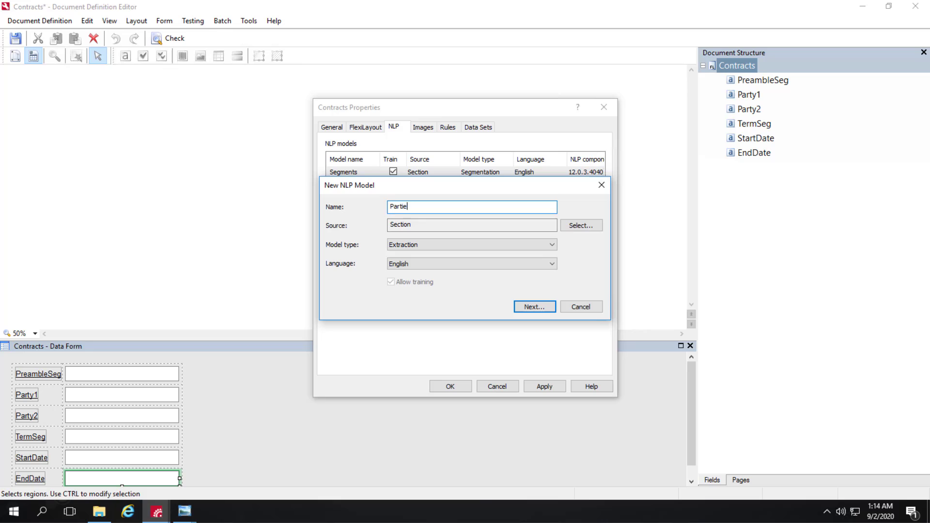
{"action": "type", "text": "s"}
{"action": "left_click", "coordinate": [574, 226]}
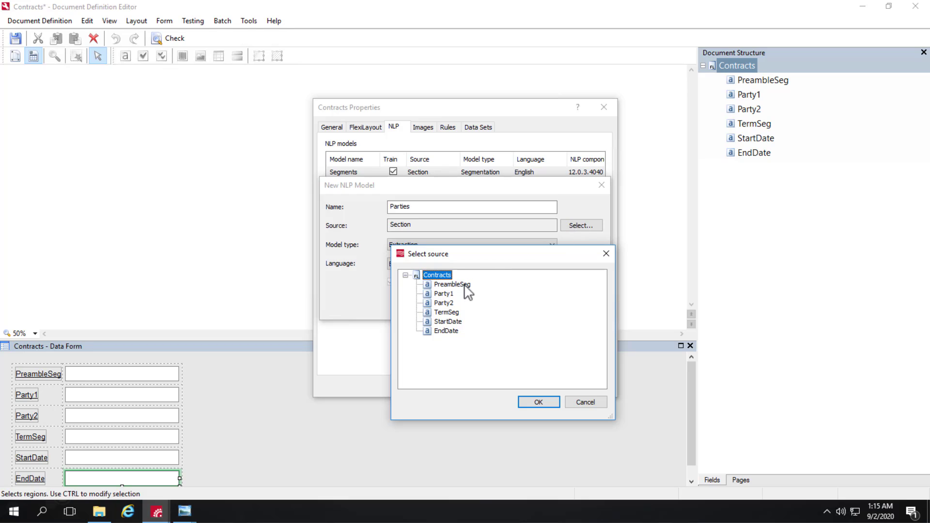
{"action": "left_click", "coordinate": [465, 285]}
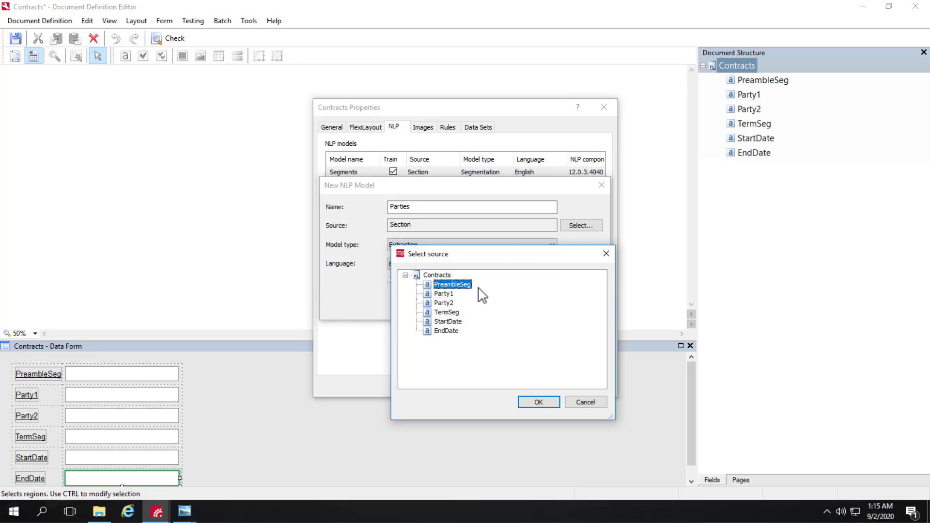
{"action": "left_click", "coordinate": [545, 402]}
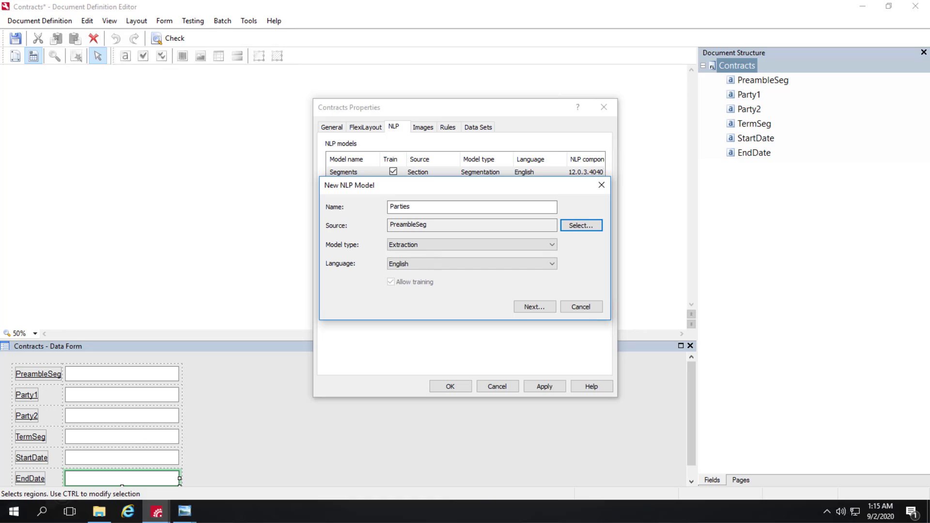
- Add Party1 and Party2 as the Parties model's result fields and create it
{"action": "left_click", "coordinate": [534, 307]}
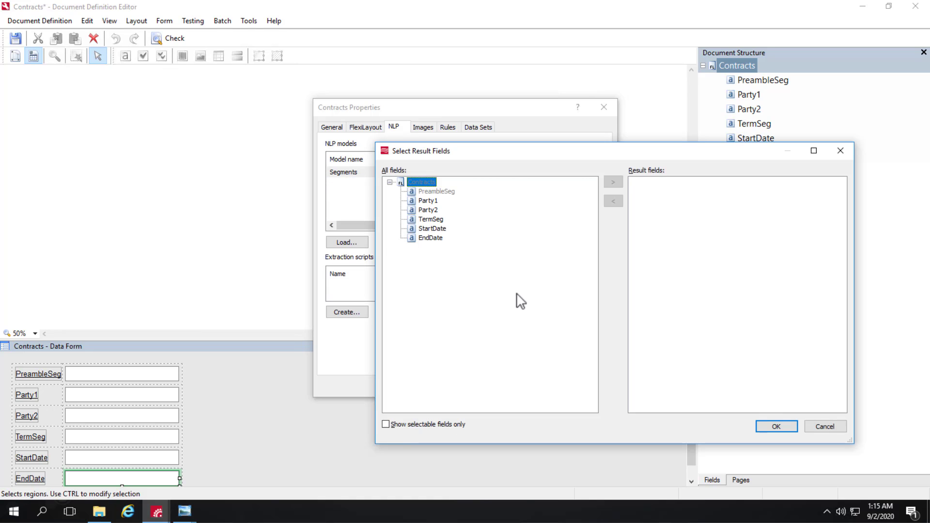
{"action": "left_click", "coordinate": [428, 203]}
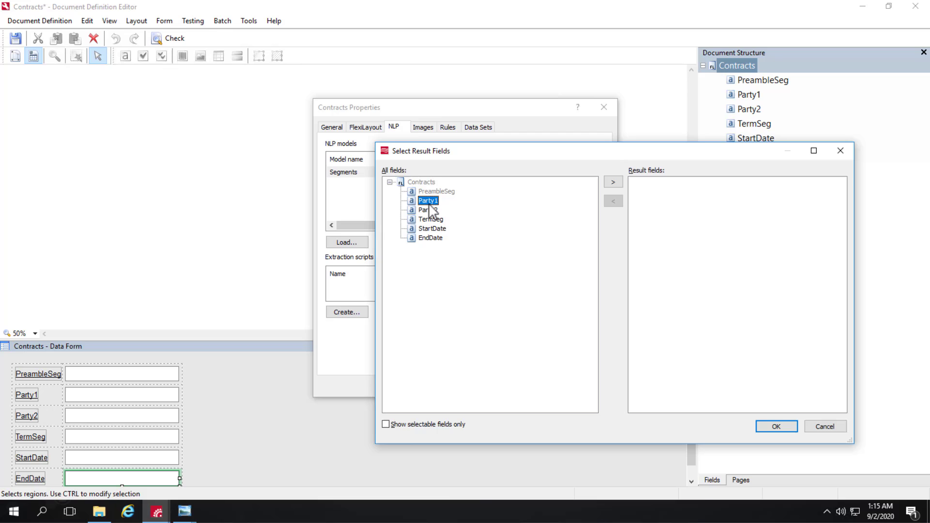
{"action": "left_click", "coordinate": [611, 180]}
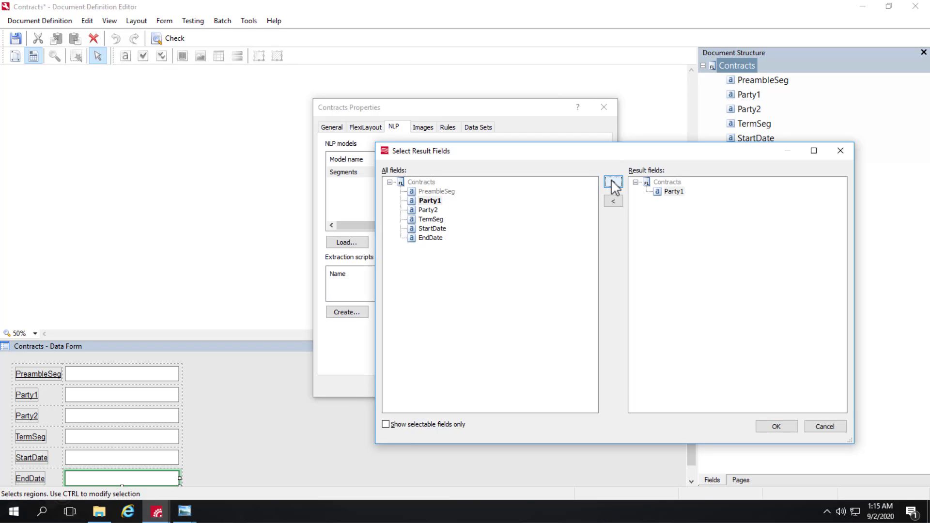
{"action": "left_click", "coordinate": [428, 210]}
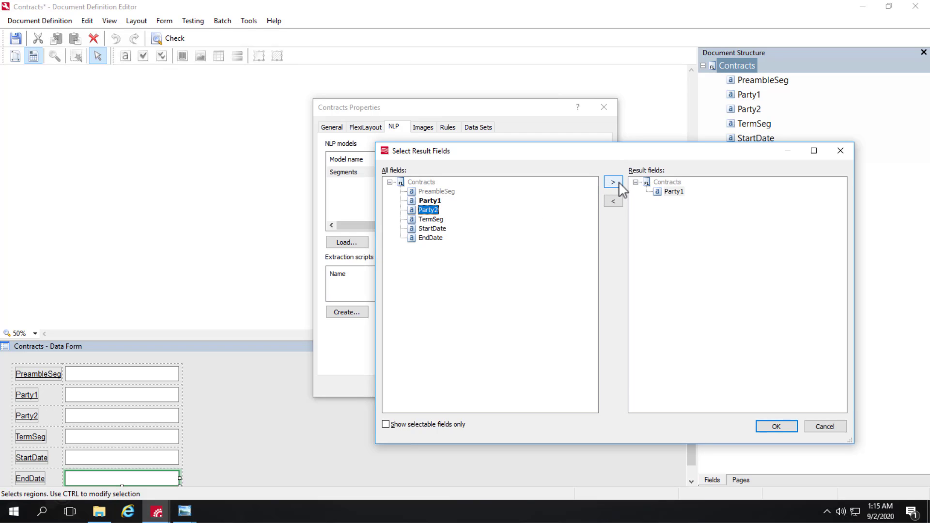
{"action": "left_click", "coordinate": [613, 182]}
{"action": "left_click", "coordinate": [770, 427]}
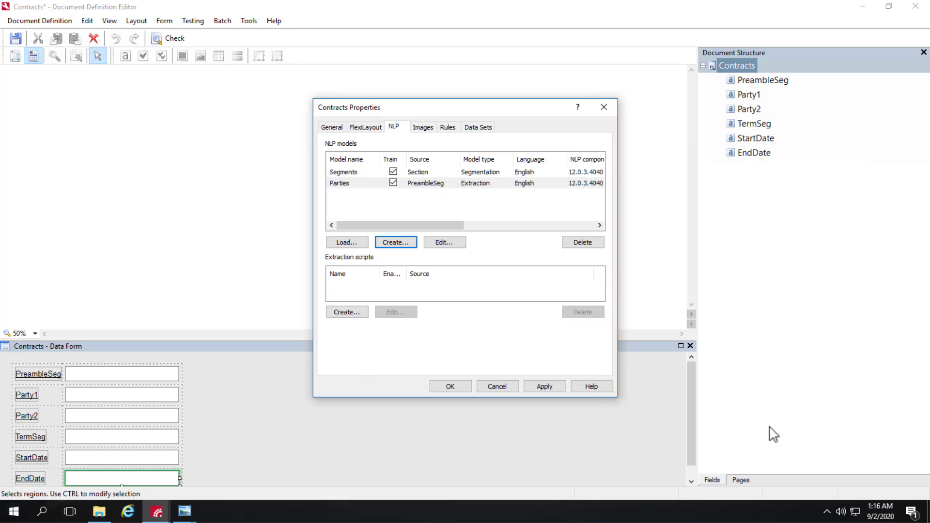
- Review and accept the Parties model settings, then start a third NLP model
{"action": "double_click", "coordinate": [349, 184]}
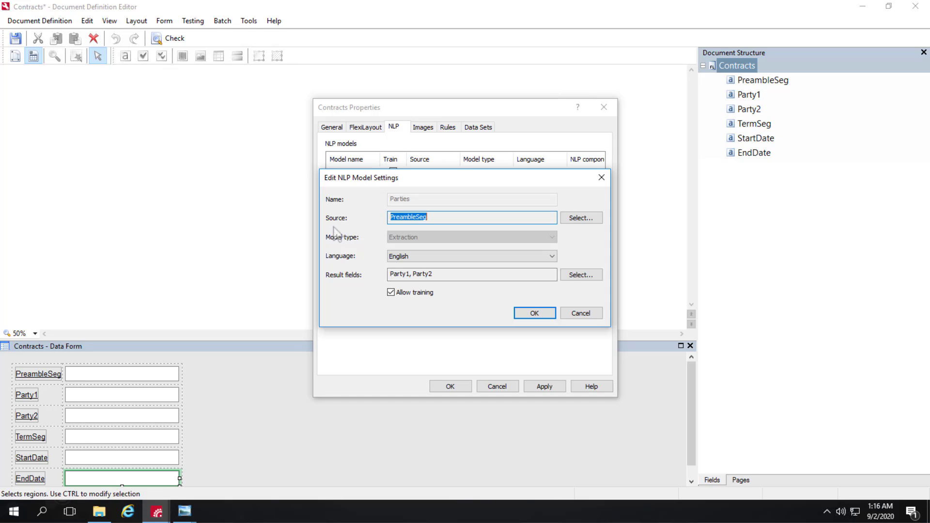
{"action": "left_click", "coordinate": [534, 312]}
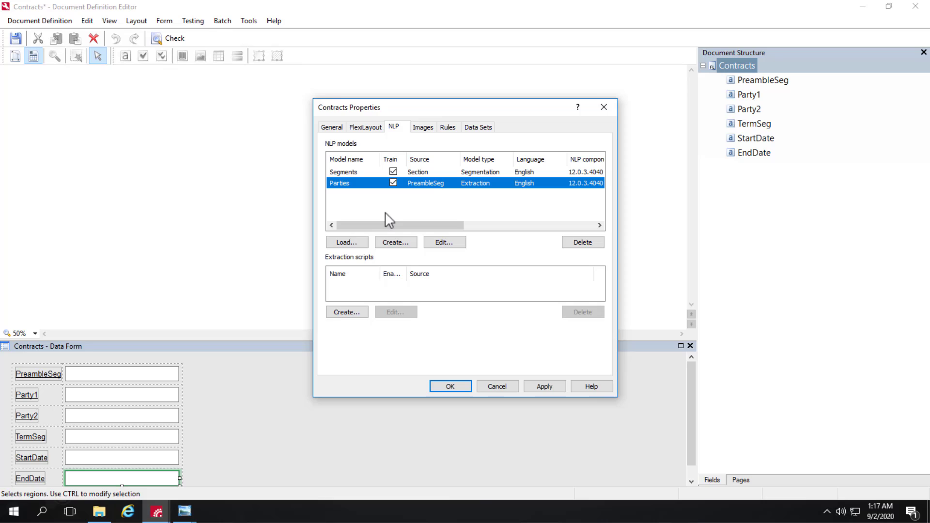
{"action": "left_click", "coordinate": [402, 243]}
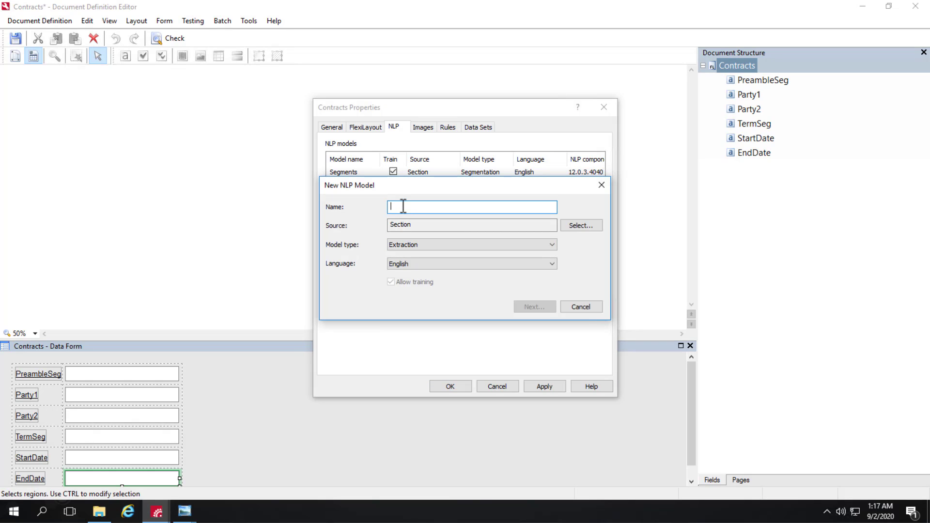
- Name the new model Dates and set TermSeg as its source
{"action": "type", "text": "Dates"}
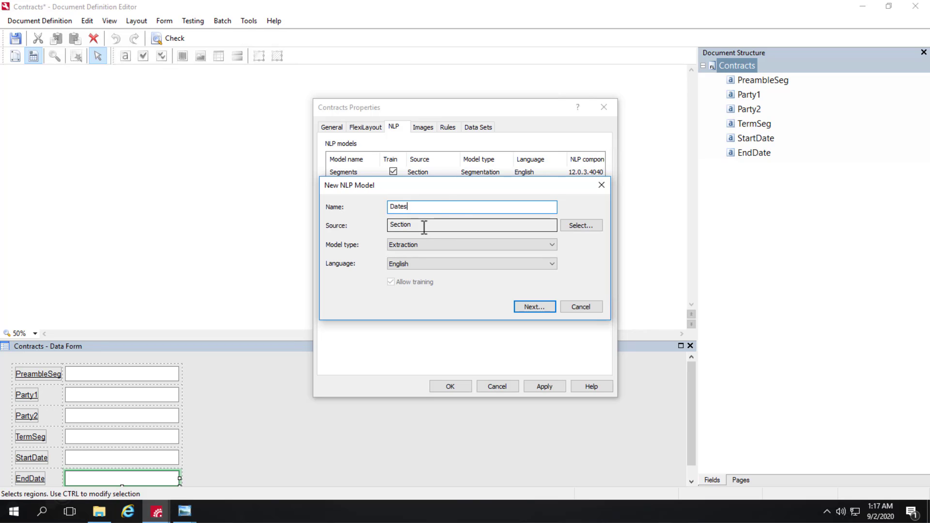
{"action": "left_click", "coordinate": [580, 226]}
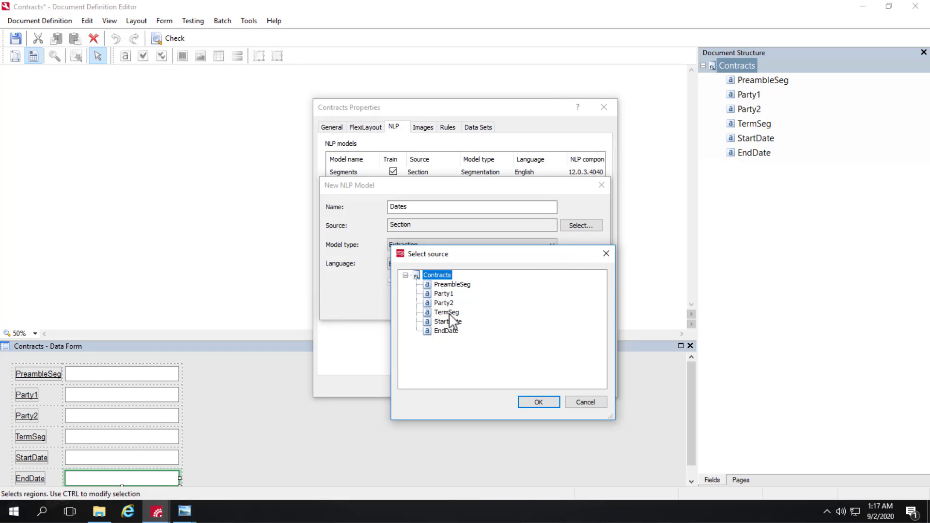
{"action": "left_click", "coordinate": [450, 314]}
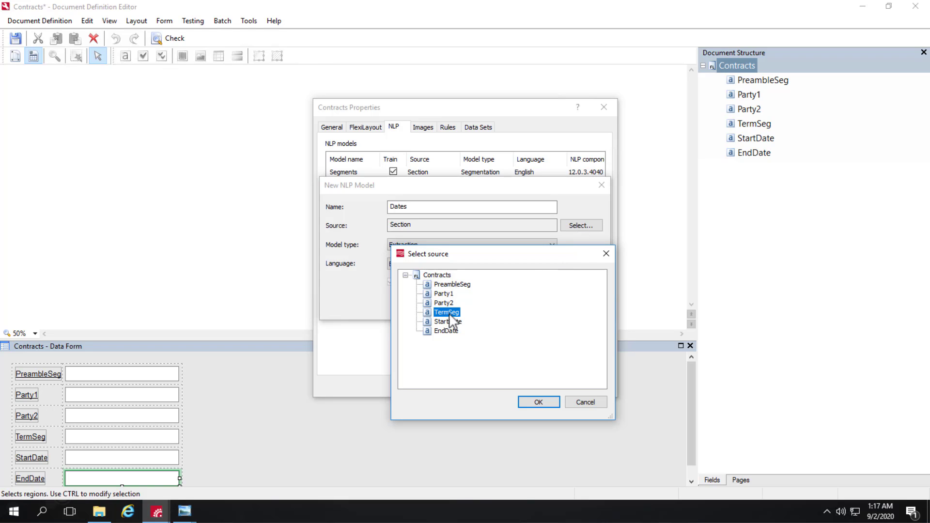
{"action": "left_click", "coordinate": [539, 403]}
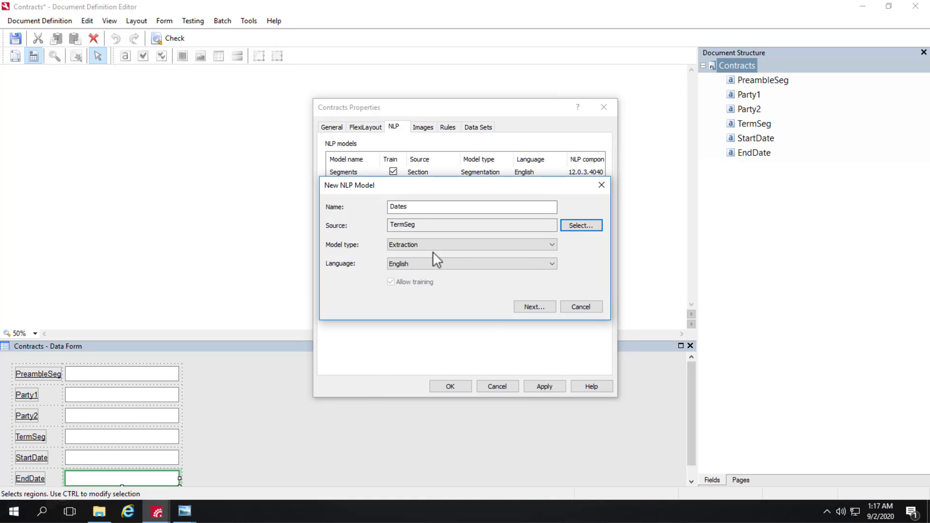
- Add StartDate and EndDate as result fields and create the Dates model
{"action": "left_click", "coordinate": [530, 307]}
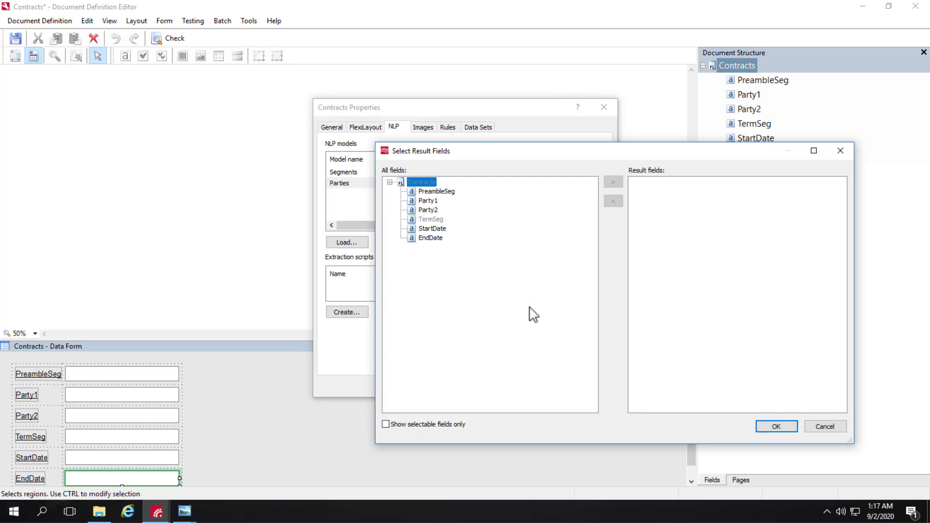
{"action": "left_click", "coordinate": [434, 229]}
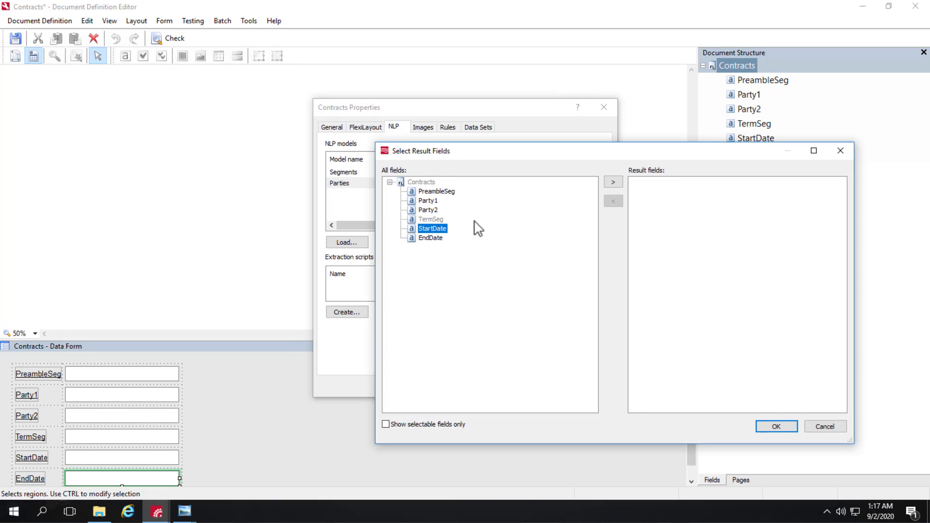
{"action": "left_click", "coordinate": [606, 183]}
{"action": "left_click", "coordinate": [431, 237]}
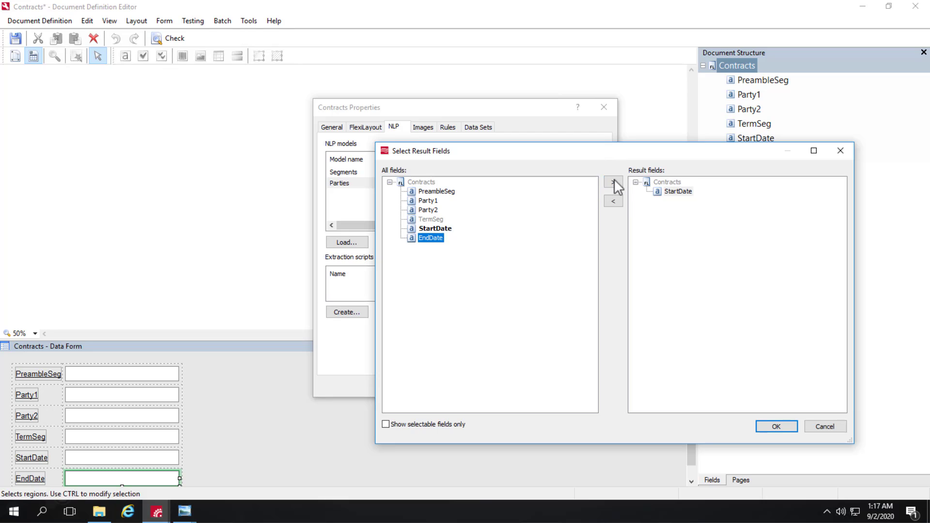
{"action": "left_click", "coordinate": [614, 182]}
{"action": "left_click", "coordinate": [777, 427]}
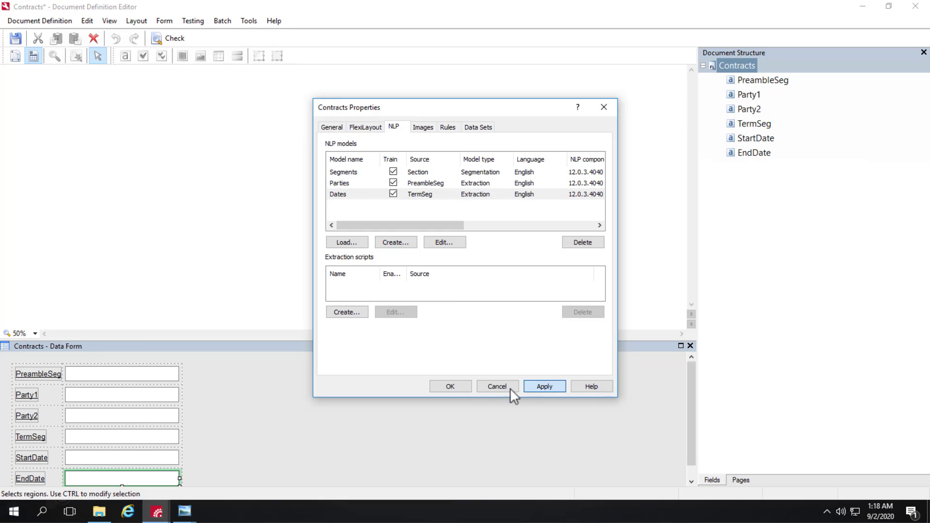
- Apply the definition properties, save the Contracts definition, and close the editor
{"action": "left_click", "coordinate": [450, 386]}
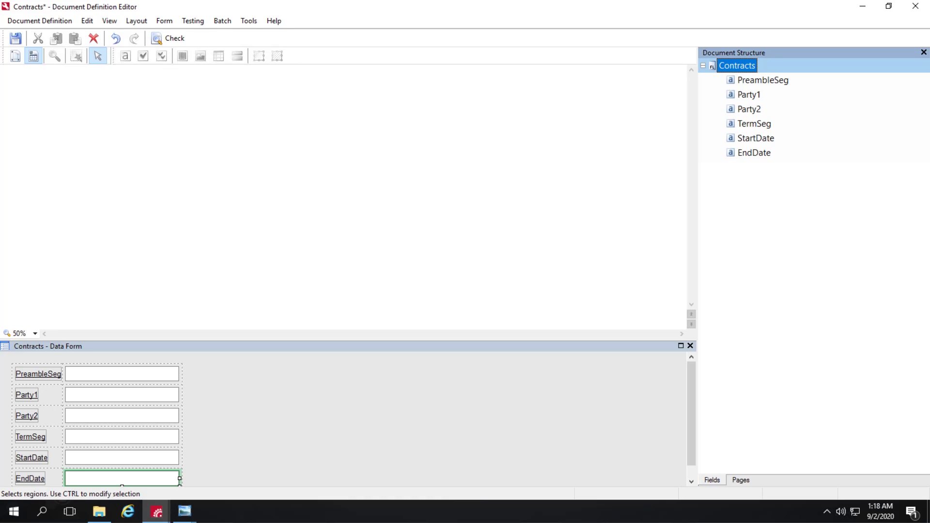
{"action": "left_click", "coordinate": [15, 38]}
{"action": "left_click", "coordinate": [39, 21]}
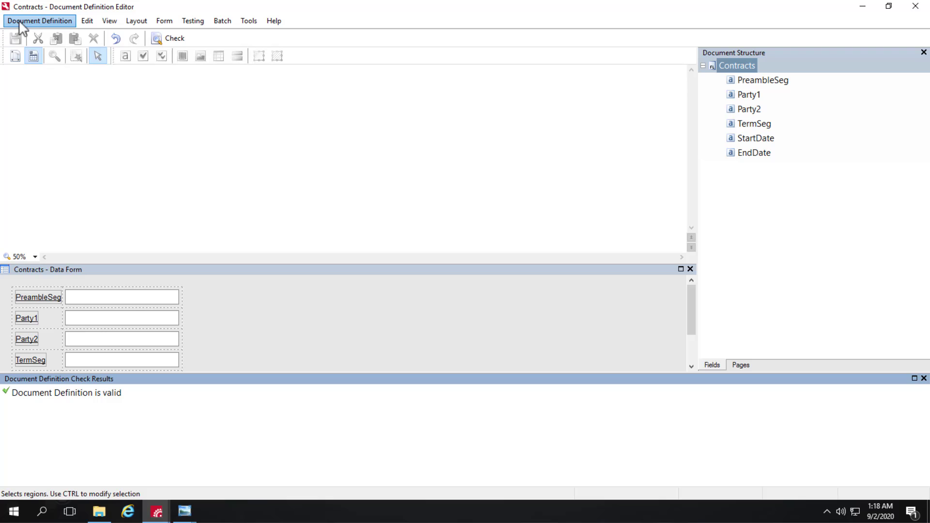
{"action": "left_click", "coordinate": [40, 182]}
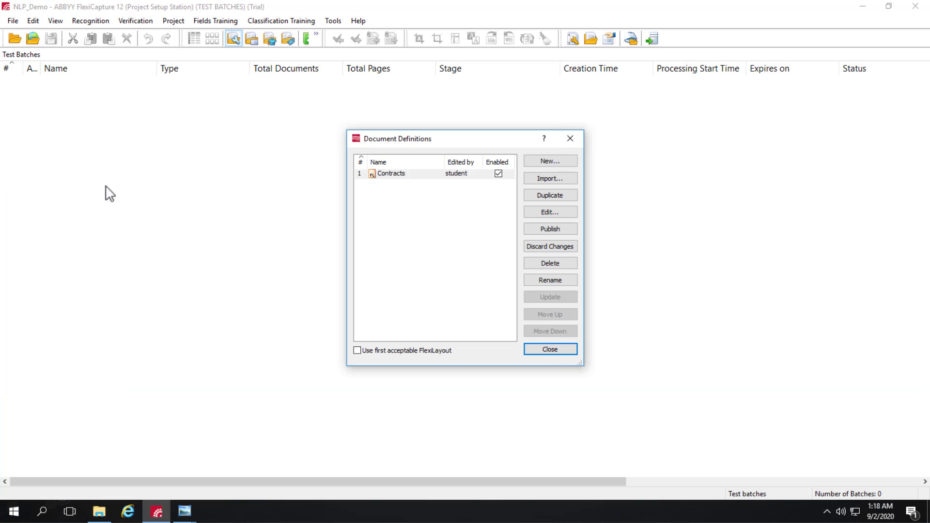
- Publish the Contracts document definition and confirm publishing
{"action": "left_click", "coordinate": [454, 174]}
{"action": "left_click", "coordinate": [555, 229]}
{"action": "left_click", "coordinate": [430, 285]}
- Set the project's image processing to create one document for each image file
{"action": "left_click", "coordinate": [550, 348]}
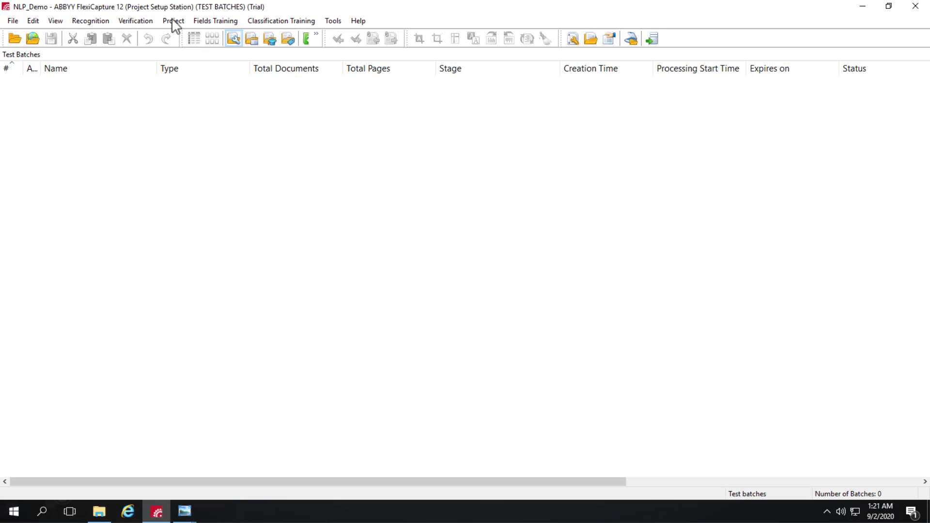
{"action": "left_click", "coordinate": [173, 21]}
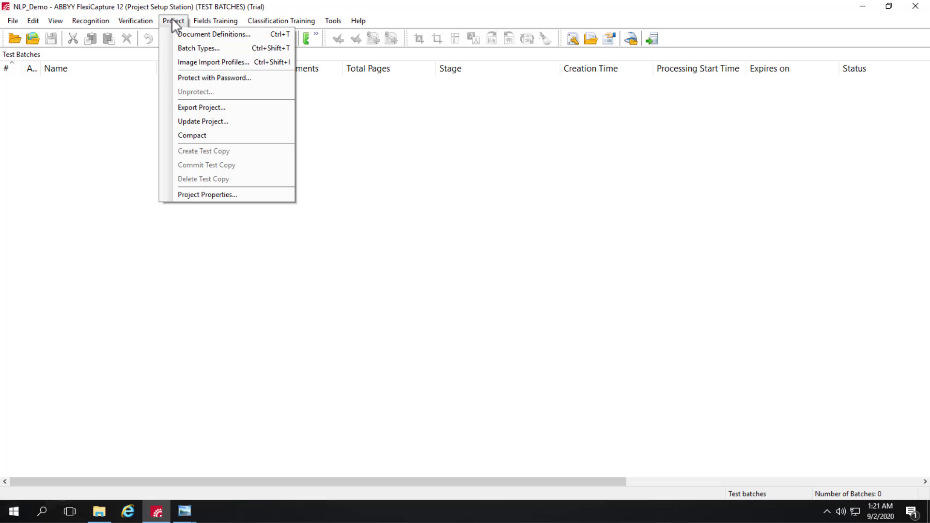
{"action": "left_click", "coordinate": [200, 196]}
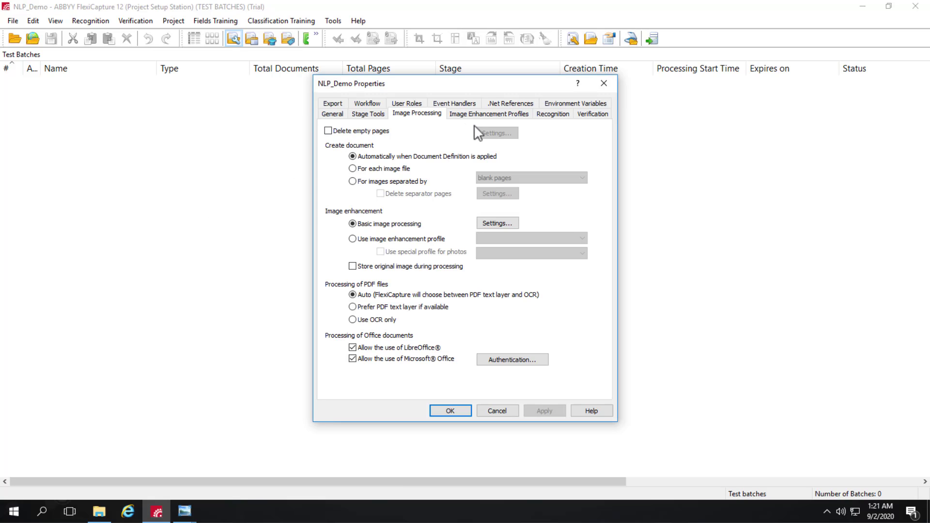
{"action": "left_click", "coordinate": [367, 114]}
{"action": "left_click", "coordinate": [417, 115]}
{"action": "left_click", "coordinate": [352, 168]}
{"action": "left_click", "coordinate": [544, 410]}
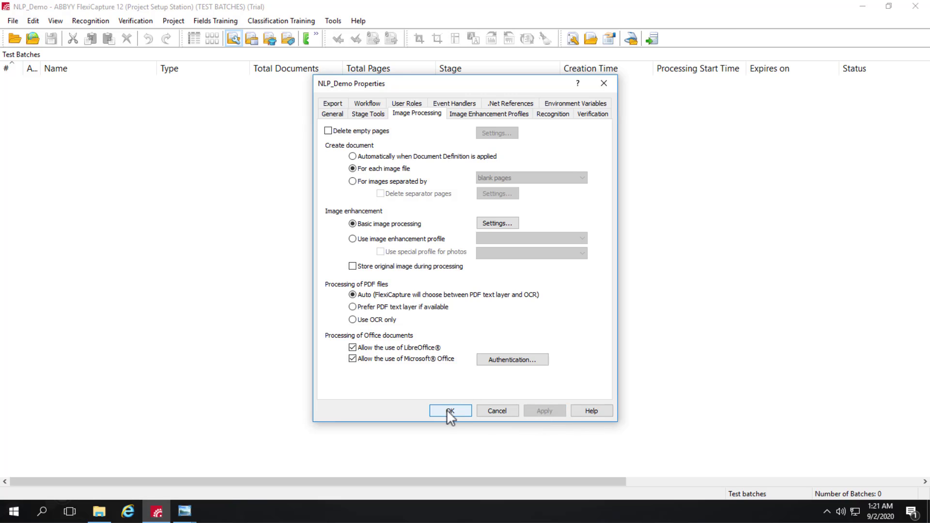
{"action": "left_click", "coordinate": [449, 412]}
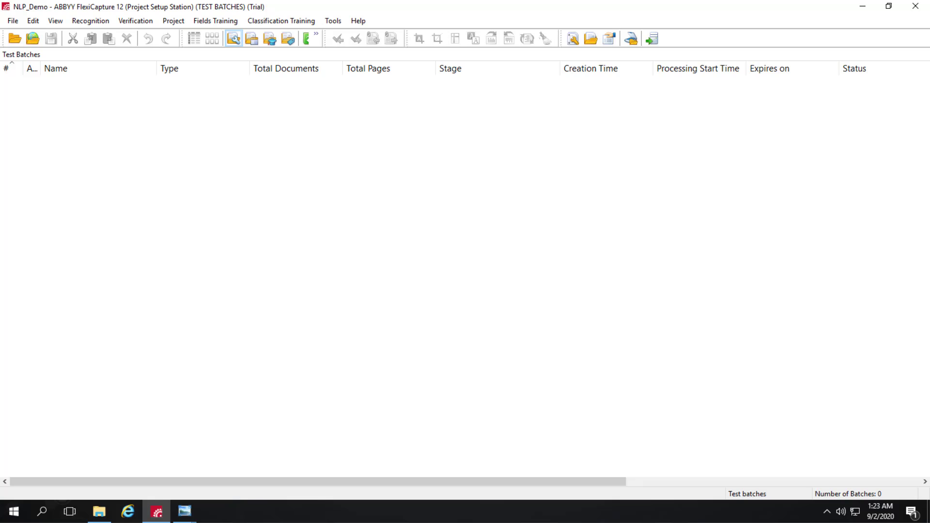
- Create a Contracts field extraction training batch with the Default variant and mark it as an NLP batch
{"action": "left_click", "coordinate": [55, 20]}
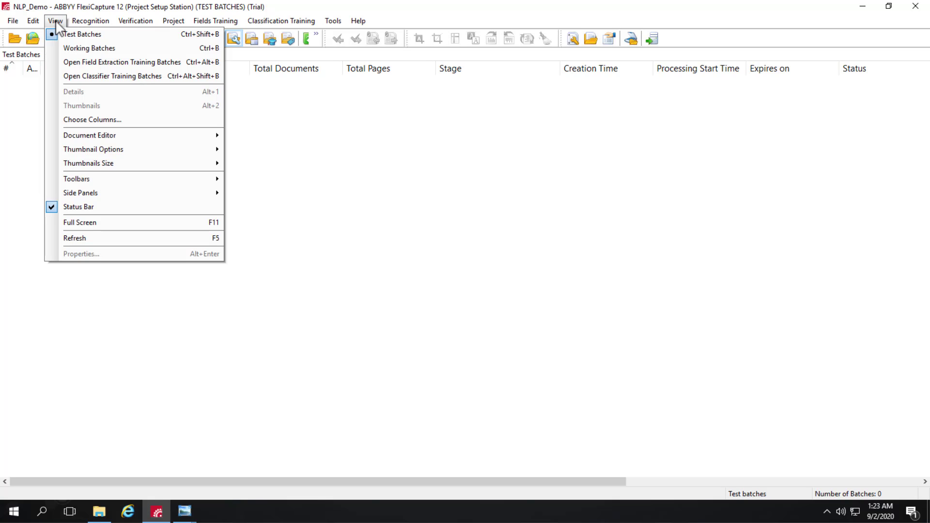
{"action": "left_click", "coordinate": [99, 63]}
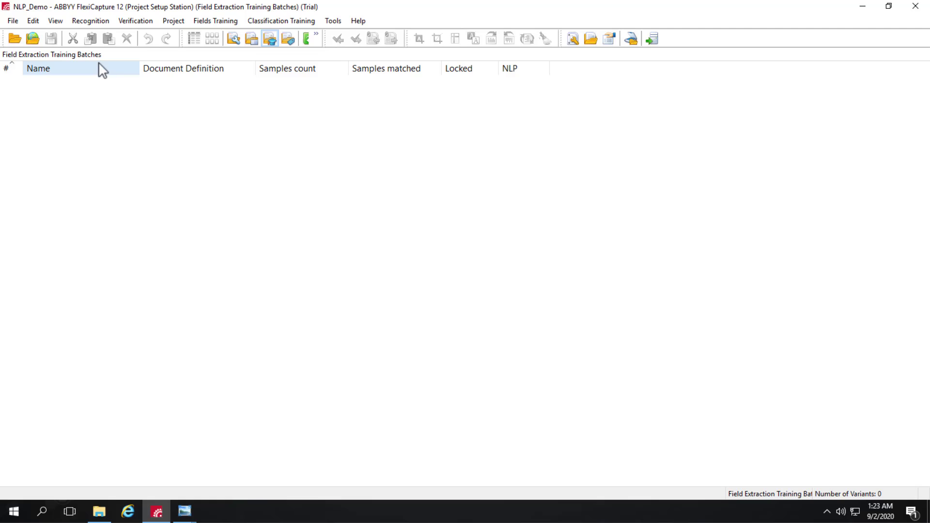
{"action": "right_click", "coordinate": [87, 99]}
{"action": "left_click", "coordinate": [112, 108]}
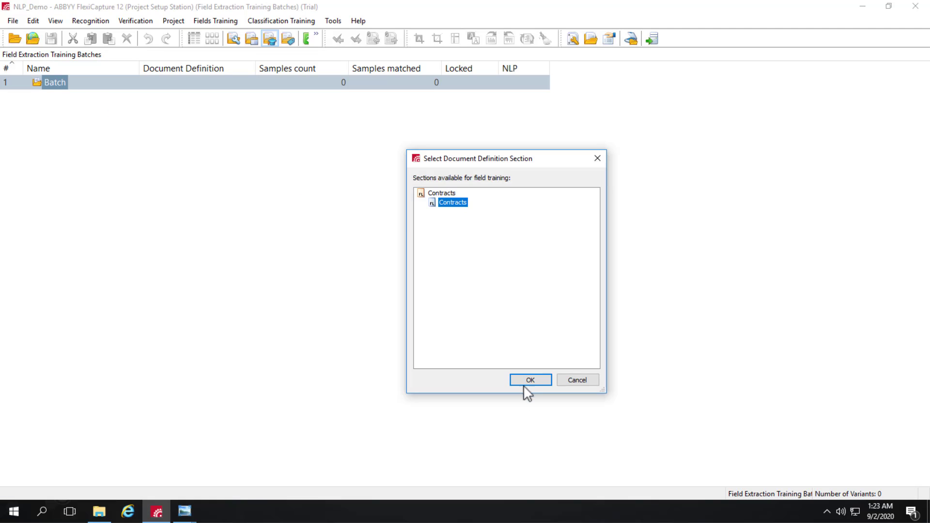
{"action": "left_click", "coordinate": [526, 380]}
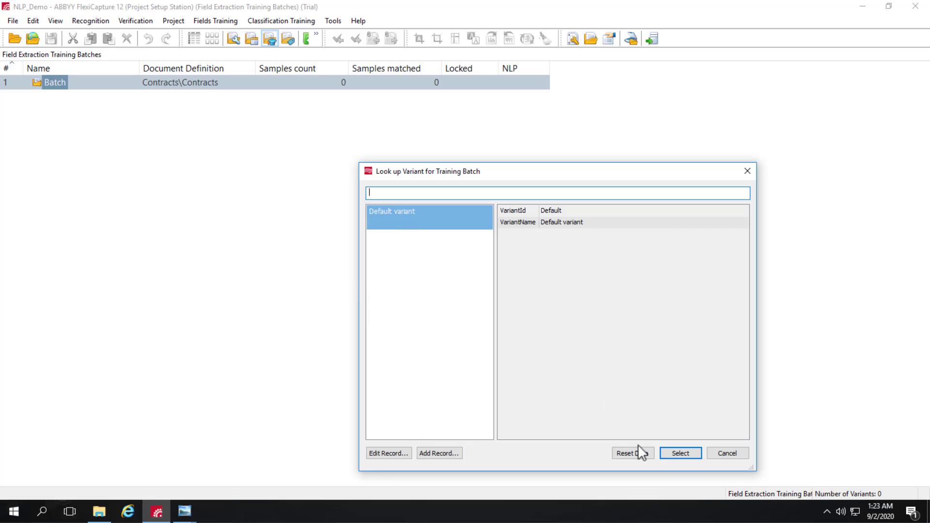
{"action": "left_click", "coordinate": [681, 453]}
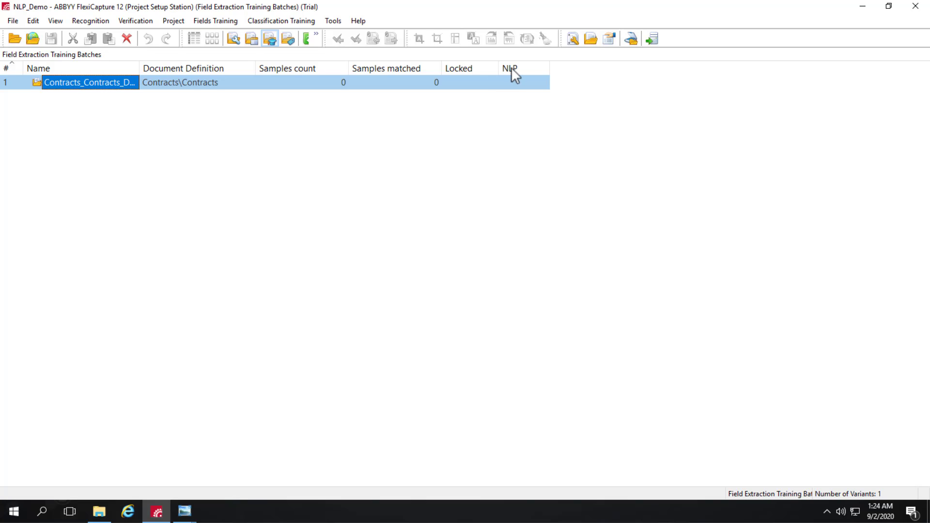
{"action": "right_click", "coordinate": [91, 88]}
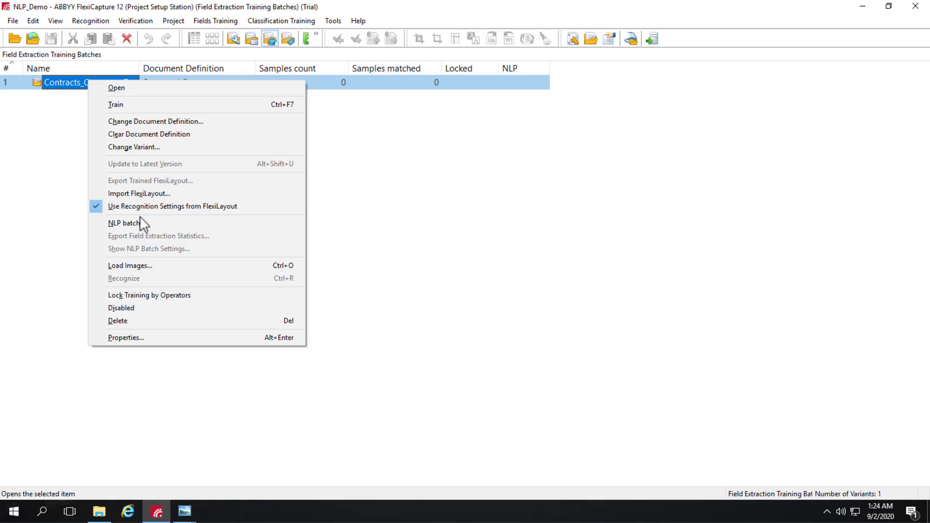
{"action": "left_click", "coordinate": [124, 224]}
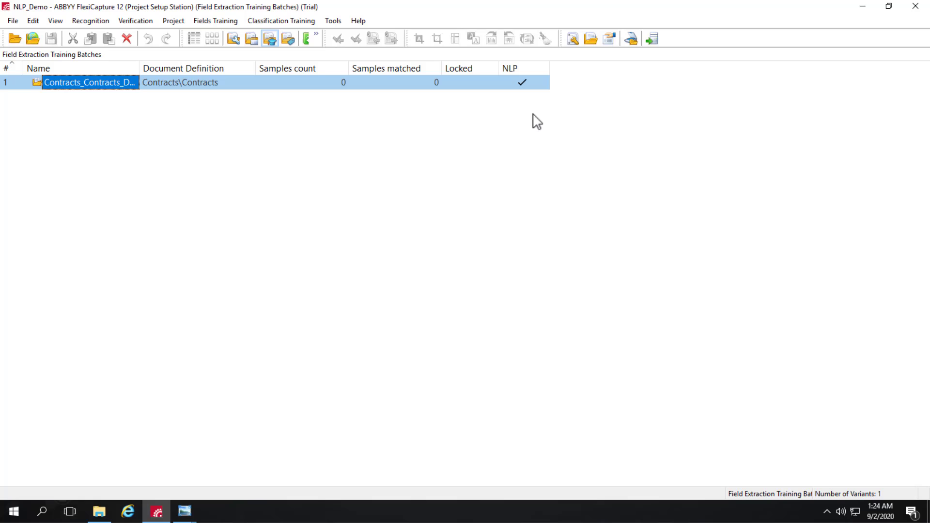
- Load all Agreements training images into the Contracts batch and open it to list its nine documents
{"action": "right_click", "coordinate": [91, 81]}
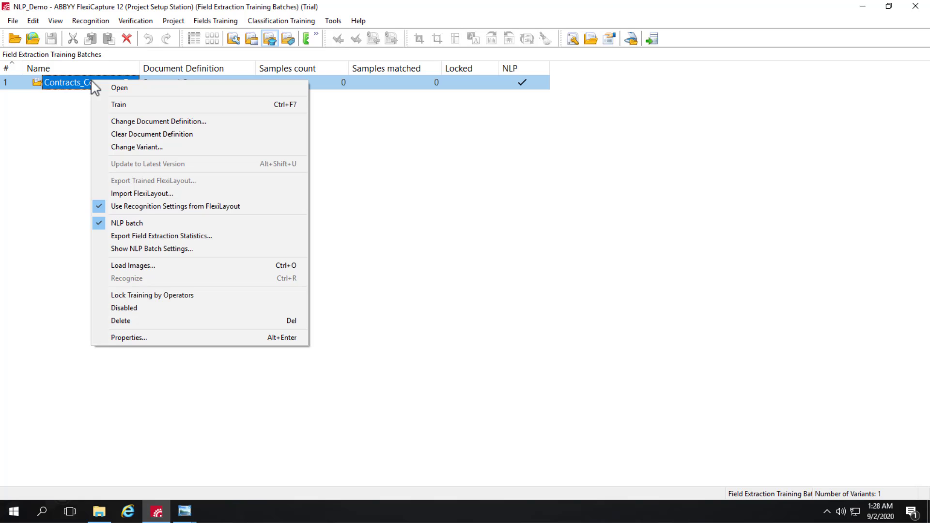
{"action": "left_click", "coordinate": [133, 265]}
{"action": "left_click", "coordinate": [609, 230]}
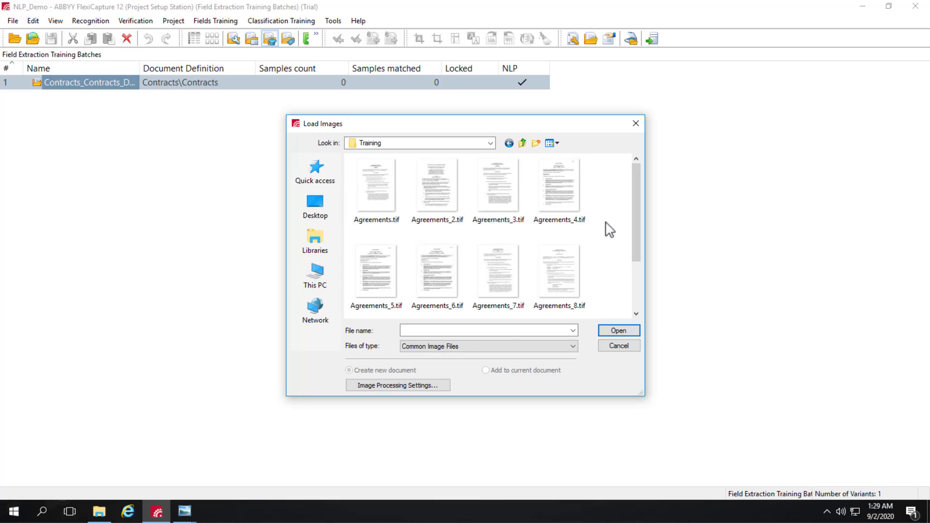
{"action": "key", "text": "ctrl+a"}
{"action": "left_click", "coordinate": [614, 332]}
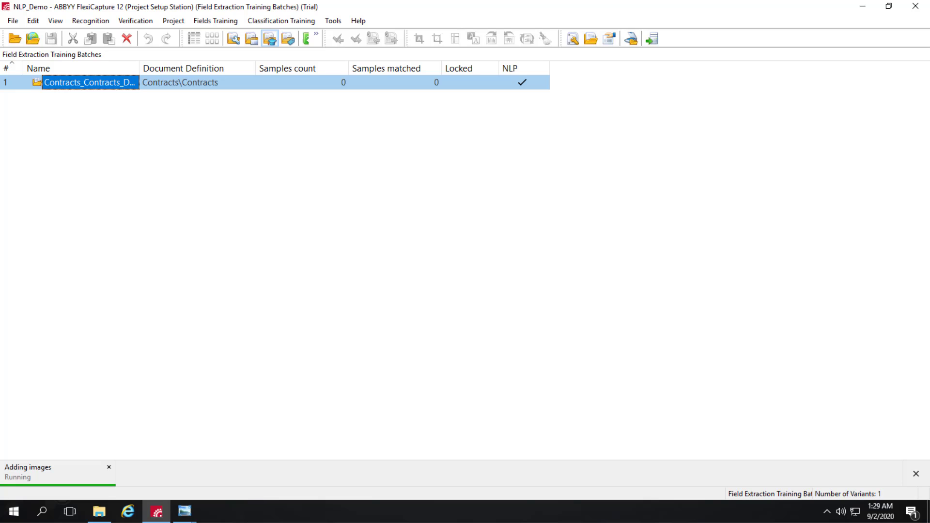
{"action": "double_click", "coordinate": [66, 82]}
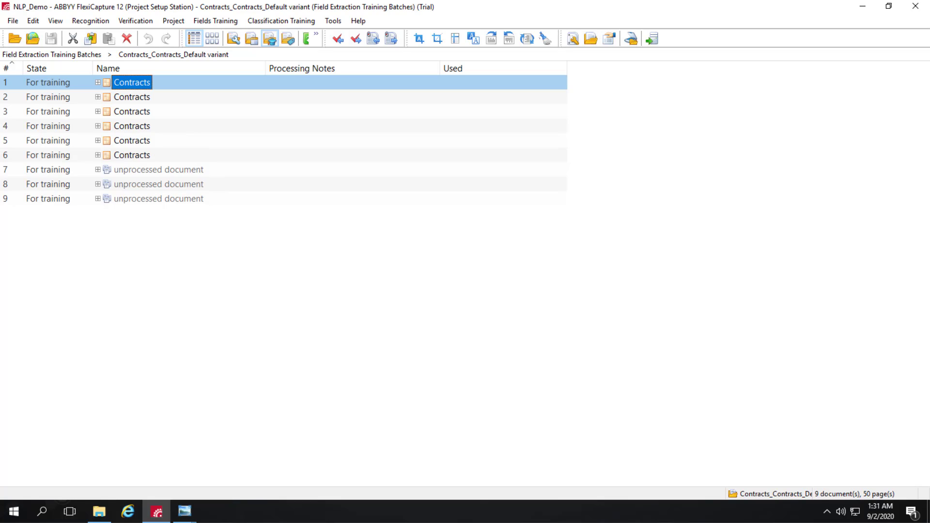
- On document 1, label the preamble PreambleSeg, 'Tennessee Bred of Renewals' Party1, and the contractor Party2
{"action": "double_click", "coordinate": [130, 81]}
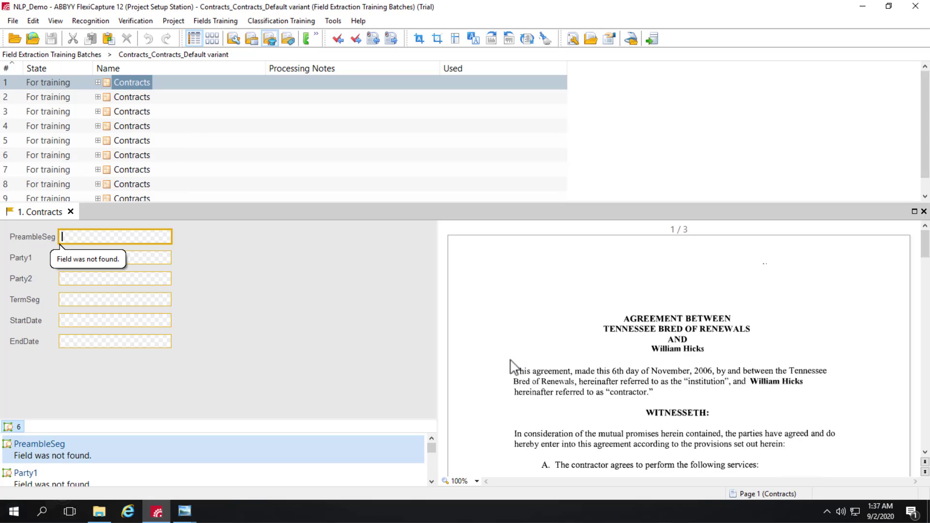
{"action": "left_click_drag", "start_coordinate": [496, 357], "coordinate": [851, 403]}
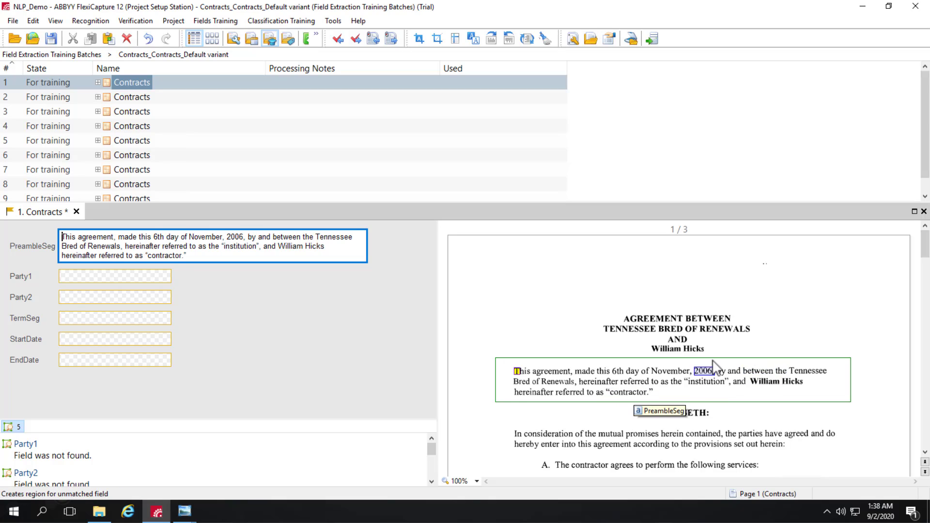
{"action": "left_click", "coordinate": [69, 277]}
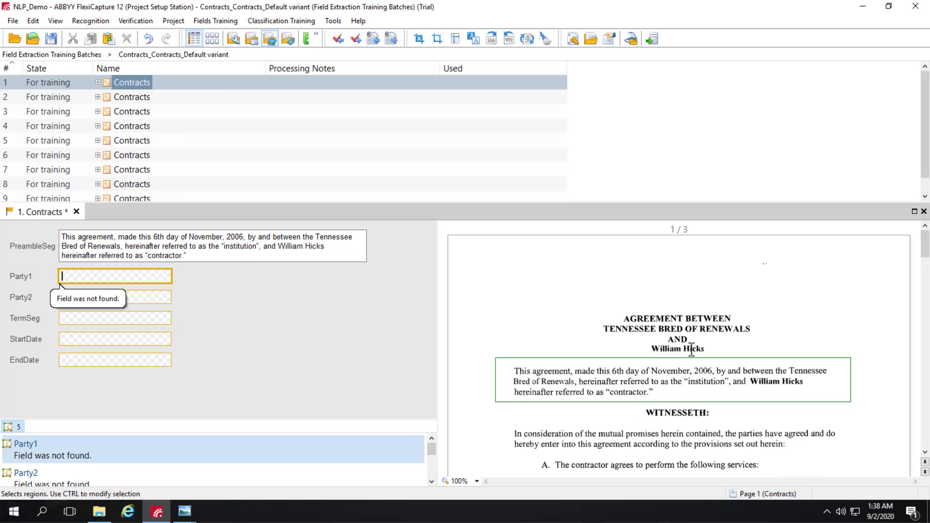
{"action": "left_click", "coordinate": [802, 373]}
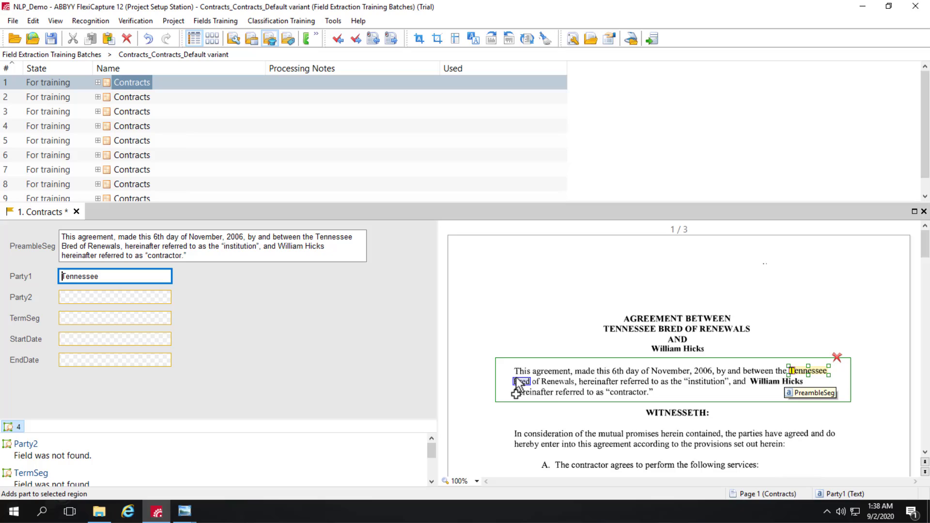
{"action": "left_click_drag", "start_coordinate": [517, 382], "coordinate": [552, 383]}
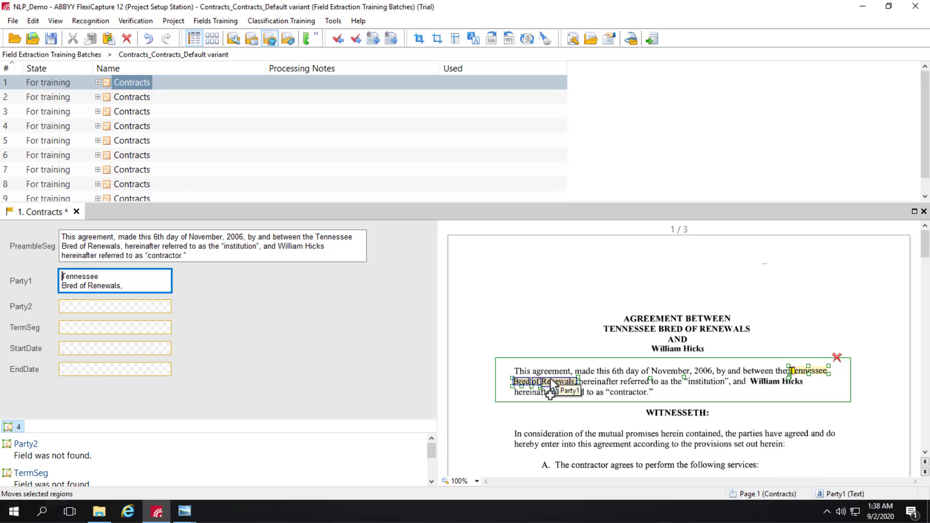
{"action": "left_click", "coordinate": [110, 305]}
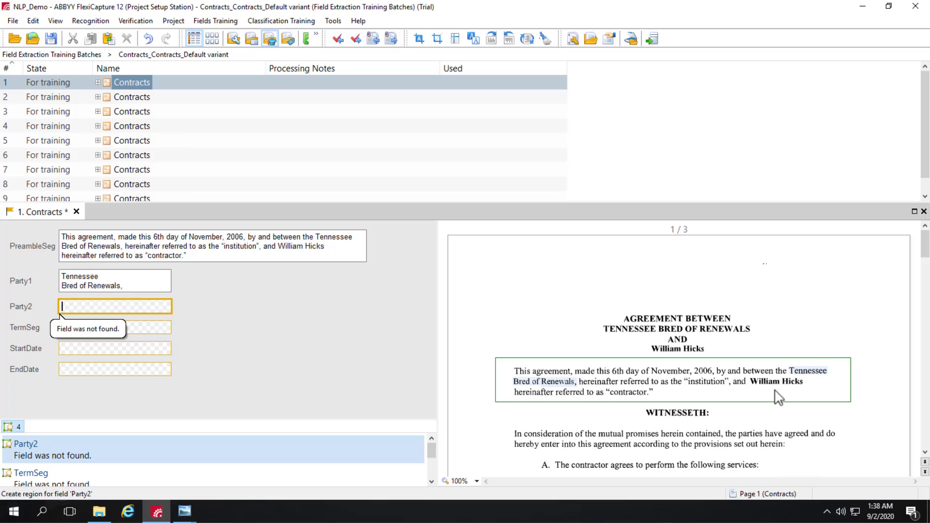
{"action": "left_click_drag", "start_coordinate": [760, 382], "coordinate": [794, 382]}
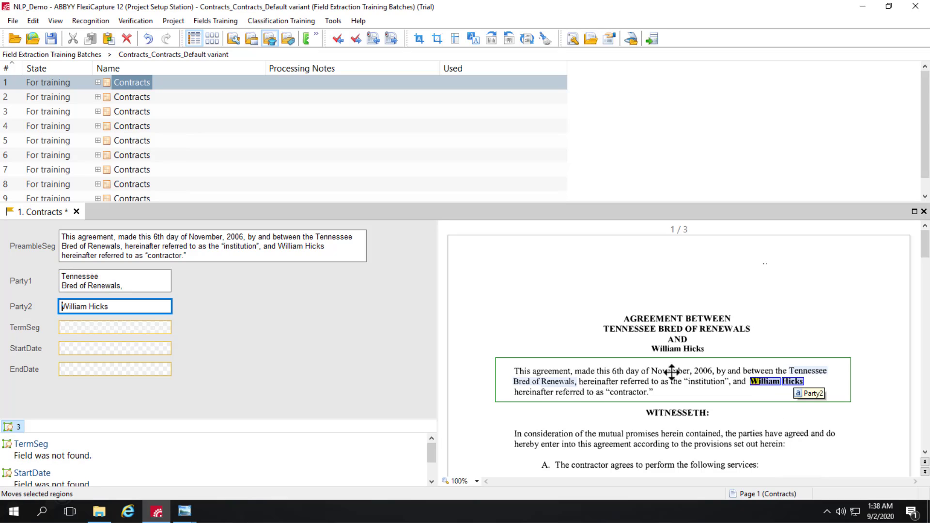
- Mark document 1's item 3 term clause as TermSeg and lock the region
{"action": "left_click", "coordinate": [101, 328]}
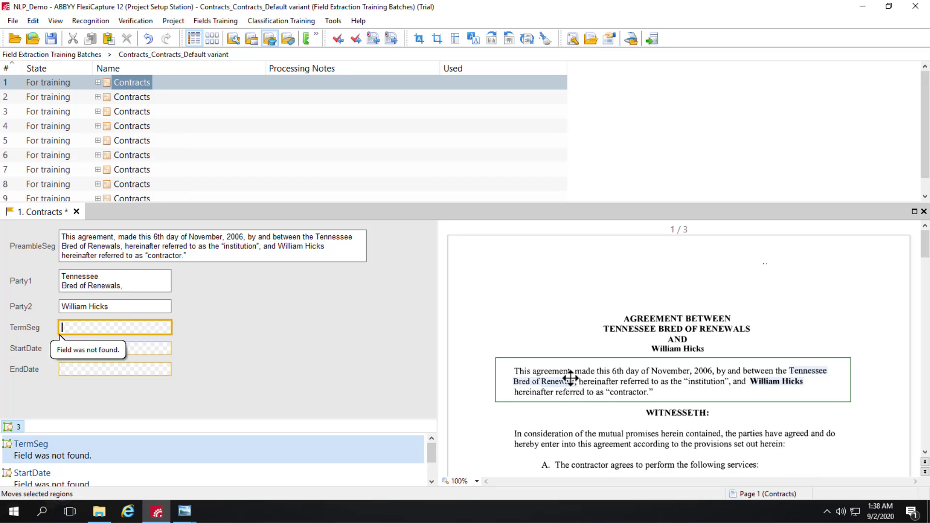
{"action": "scroll", "coordinate": [572, 382], "scroll_direction": "down", "scroll_amount": 3}
{"action": "scroll", "coordinate": [574, 386], "scroll_direction": "down", "scroll_amount": 3}
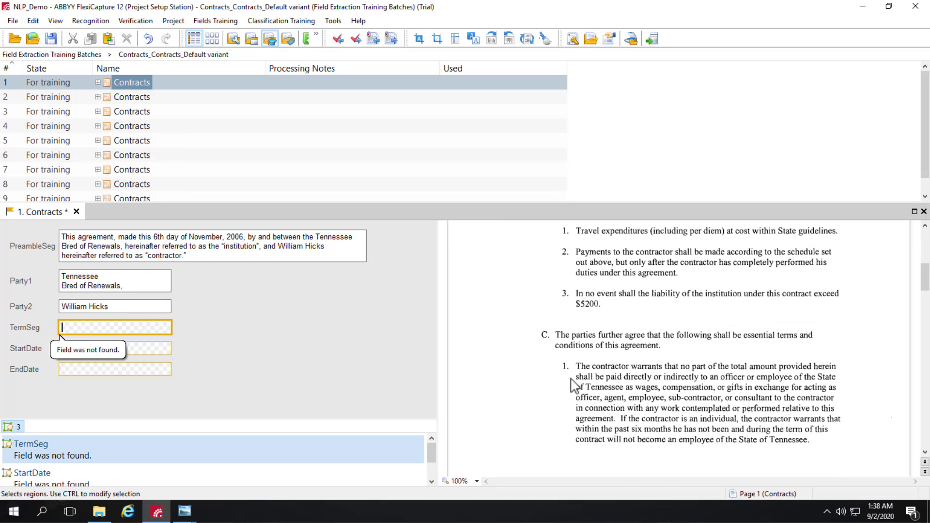
{"action": "scroll", "coordinate": [574, 386], "scroll_direction": "down", "scroll_amount": 2}
{"action": "scroll", "coordinate": [574, 387], "scroll_direction": "down", "scroll_amount": 10}
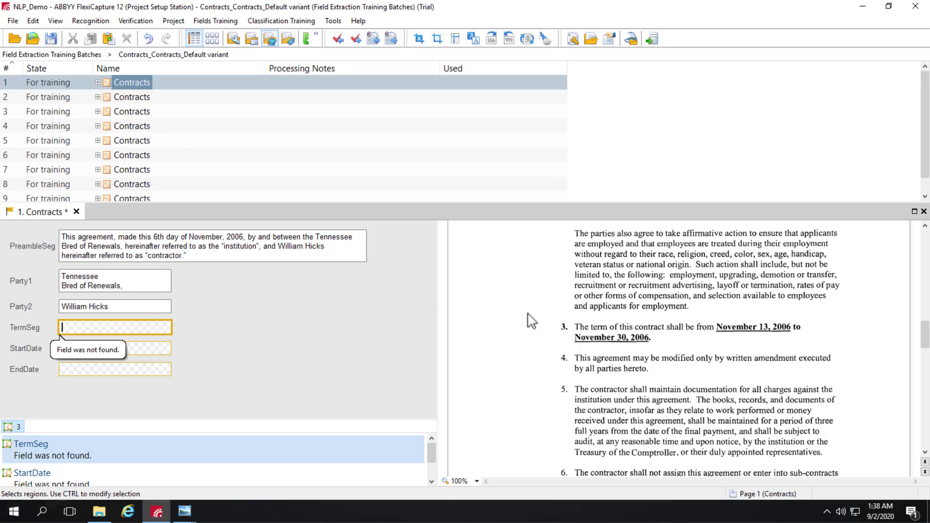
{"action": "left_click_drag", "start_coordinate": [527, 314], "coordinate": [837, 351]}
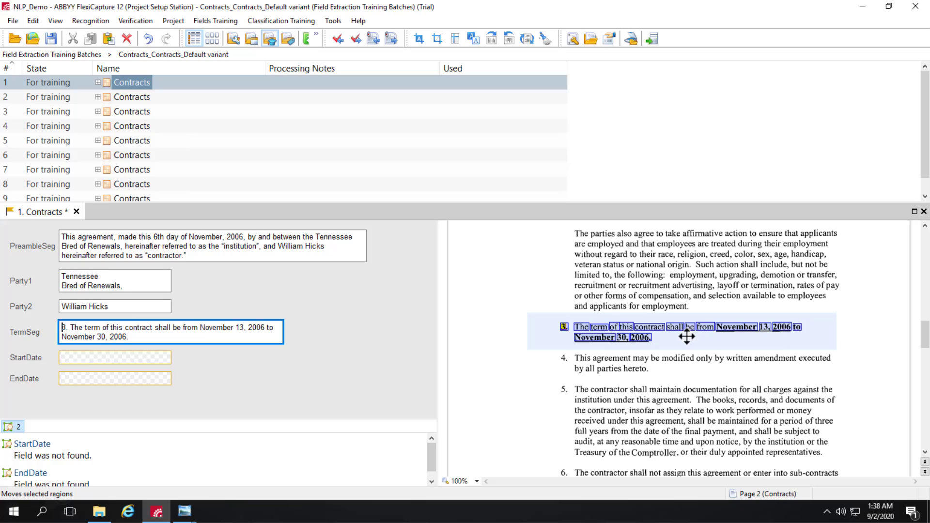
{"action": "right_click", "coordinate": [743, 343]}
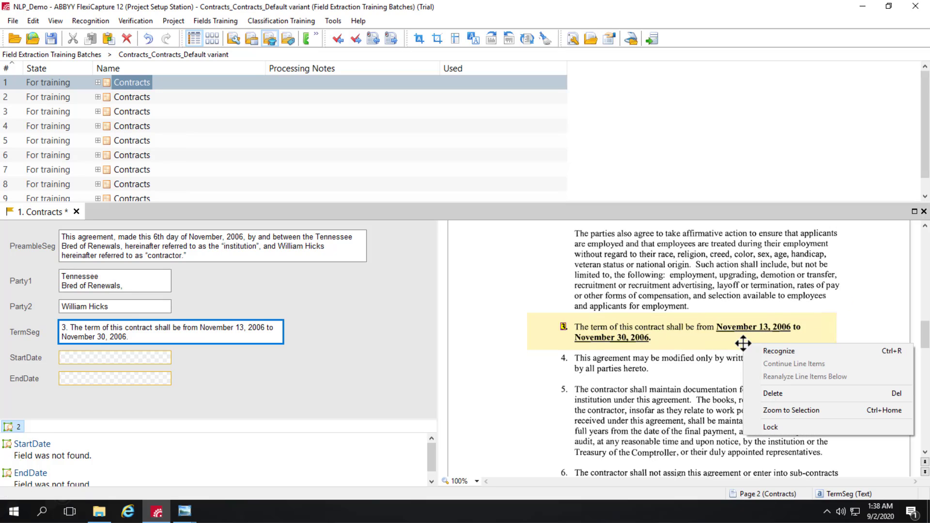
{"action": "left_click", "coordinate": [781, 428]}
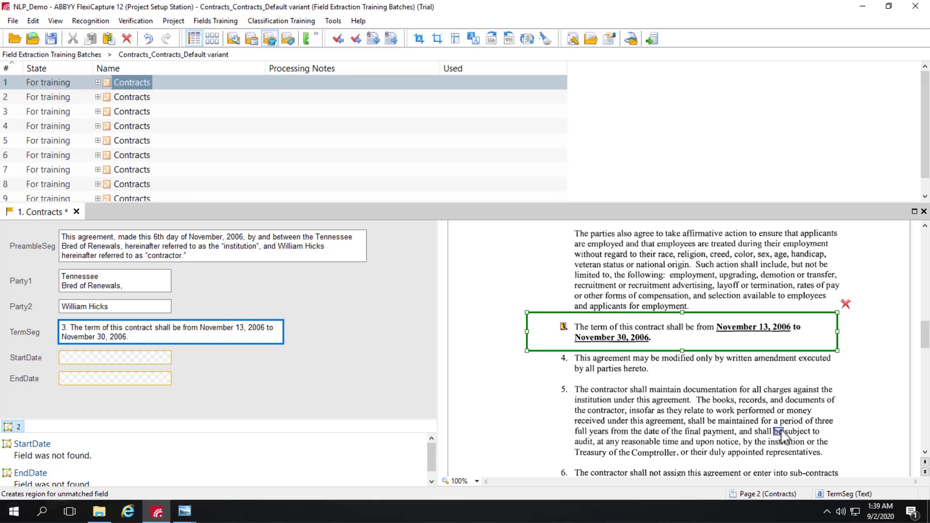
- Label StartDate as November 13, 2006 and EndDate as November 30, 2006
{"action": "left_click", "coordinate": [103, 357]}
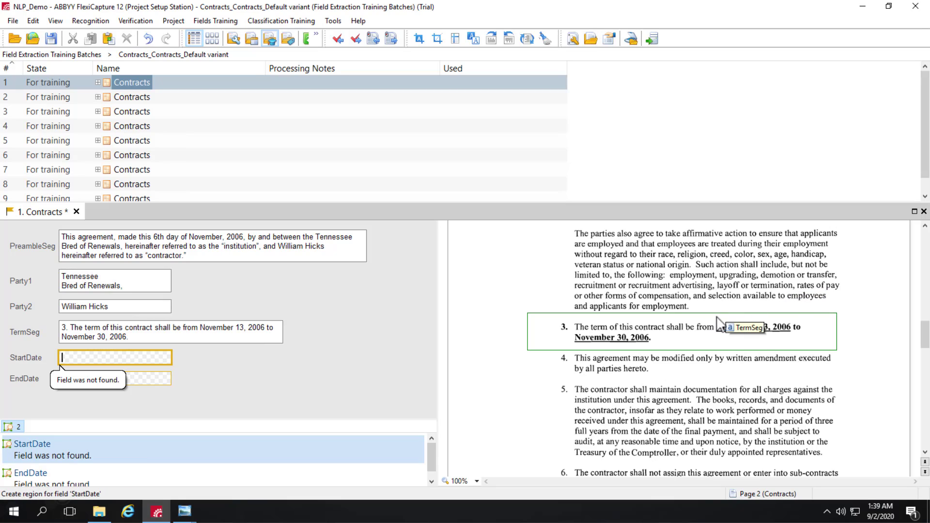
{"action": "left_click_drag", "start_coordinate": [716, 325], "coordinate": [793, 336]}
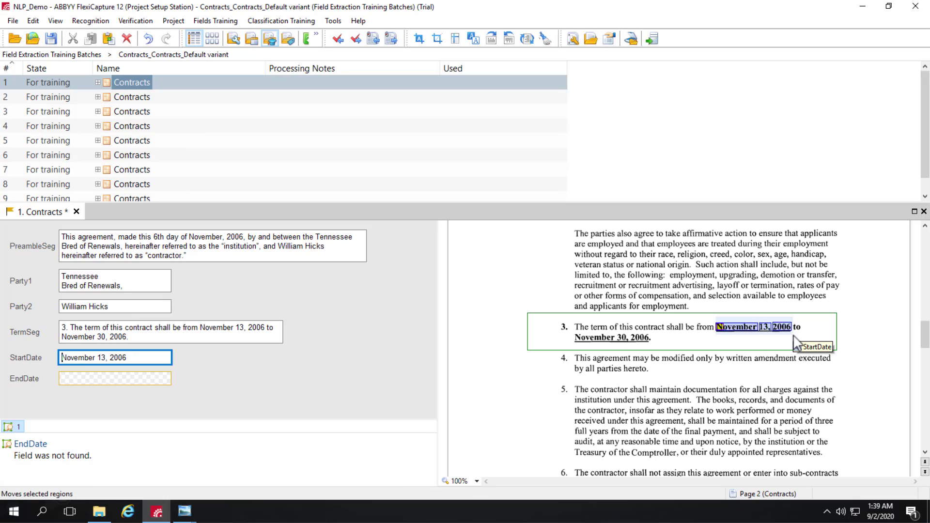
{"action": "left_click", "coordinate": [89, 377]}
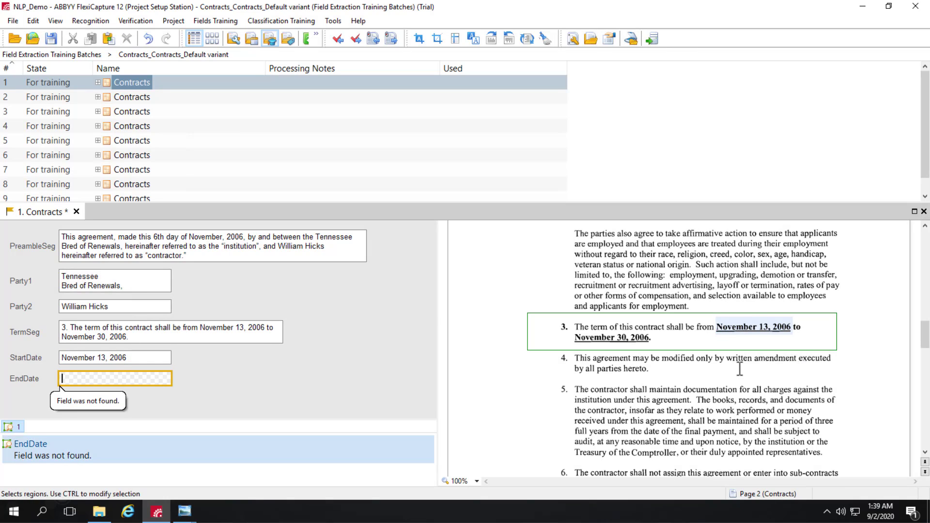
{"action": "left_click_drag", "start_coordinate": [579, 340], "coordinate": [646, 336]}
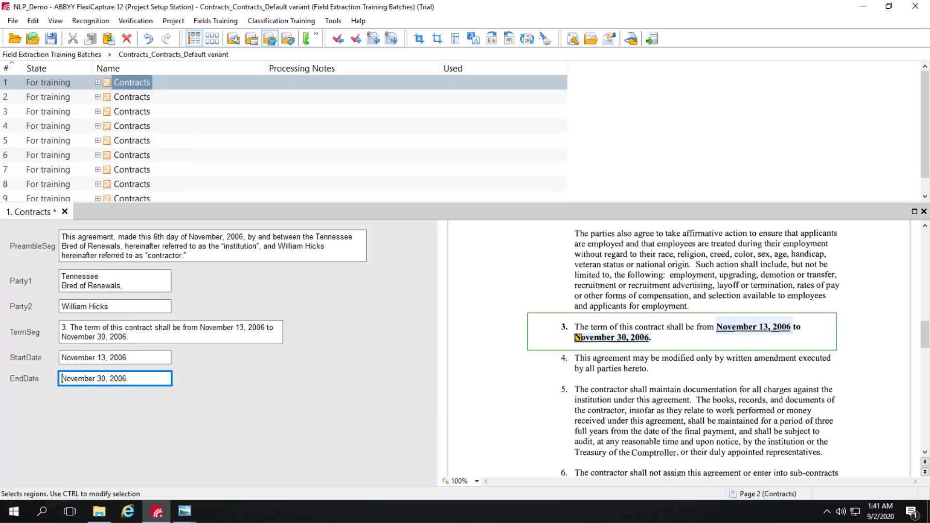
- On document 2, label the preamble PreambleSeg, 'Tennessee Bred of Renewals' Party1, 'Dialed Control, Inc.' Party2
{"action": "left_click", "coordinate": [50, 96]}
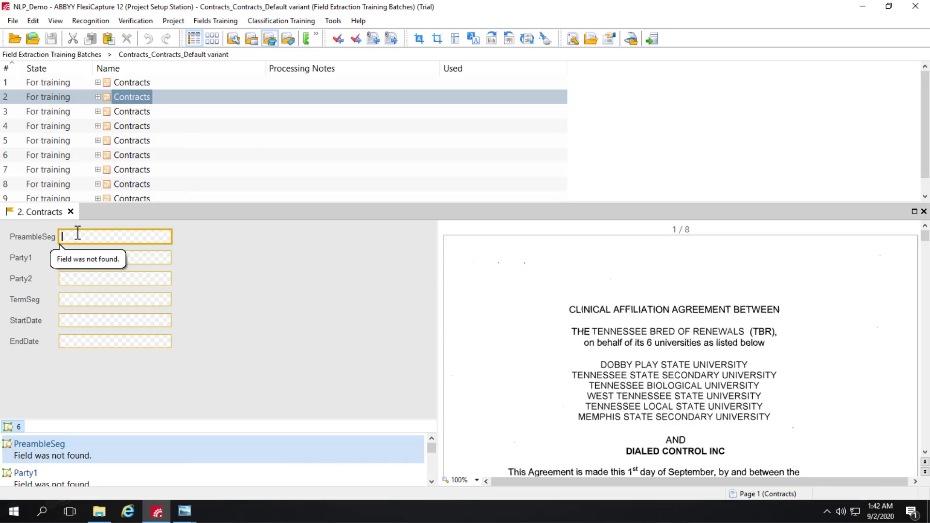
{"action": "scroll", "coordinate": [577, 319], "scroll_direction": "down", "scroll_amount": 2}
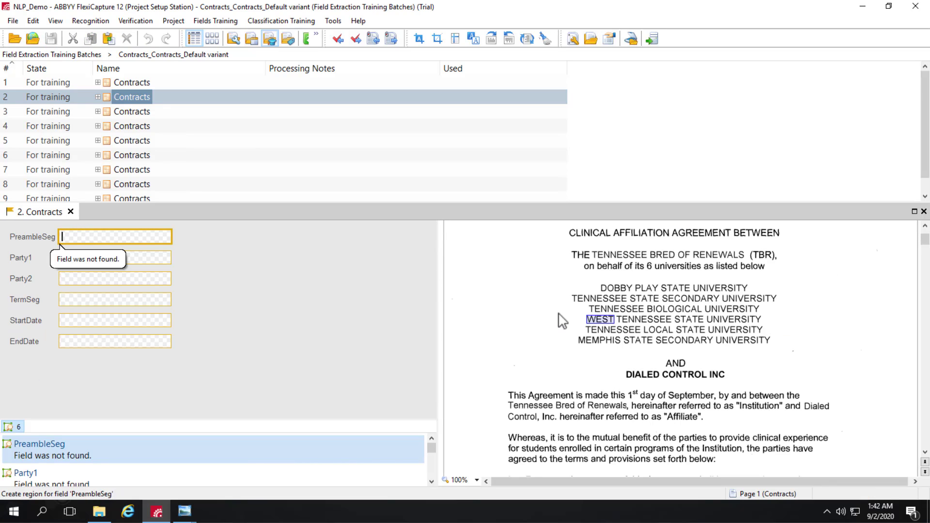
{"action": "left_click_drag", "start_coordinate": [487, 384], "coordinate": [844, 430]}
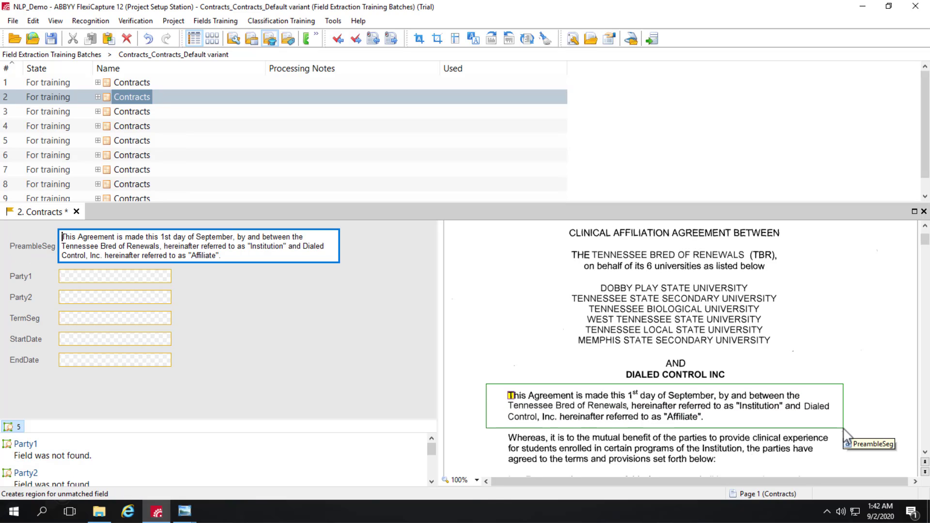
{"action": "left_click", "coordinate": [93, 274]}
{"action": "left_click_drag", "start_coordinate": [507, 401], "coordinate": [626, 413]}
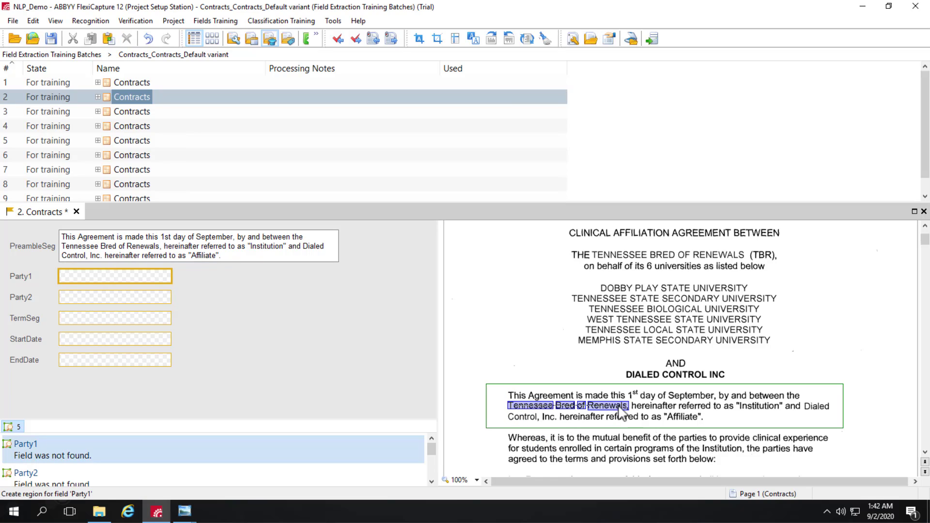
{"action": "left_click", "coordinate": [98, 299]}
{"action": "left_click_drag", "start_coordinate": [804, 402], "coordinate": [827, 408]}
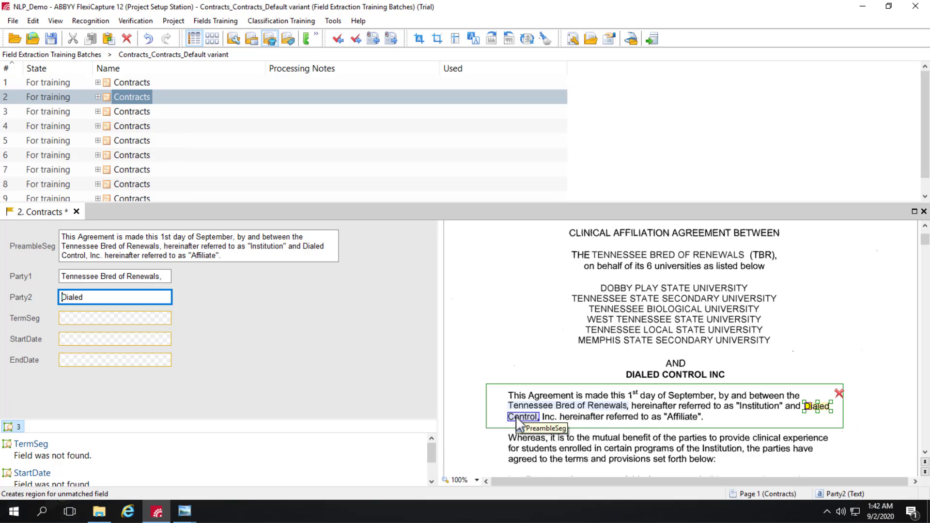
{"action": "left_click_drag", "start_coordinate": [517, 419], "coordinate": [548, 421]}
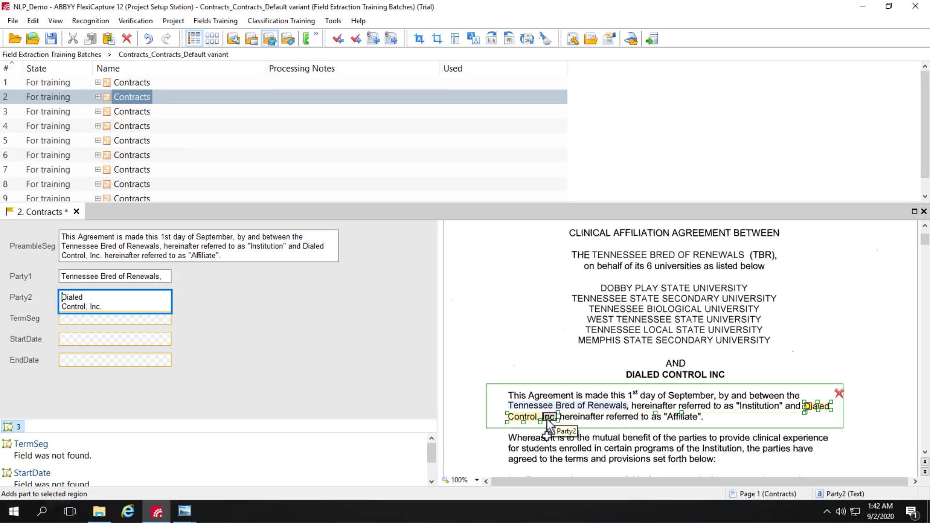
- Mark document 2's paragraph II.A term clause as TermSeg and lock the region
{"action": "left_click", "coordinate": [90, 327]}
{"action": "scroll", "coordinate": [504, 345], "scroll_direction": "down", "scroll_amount": 2}
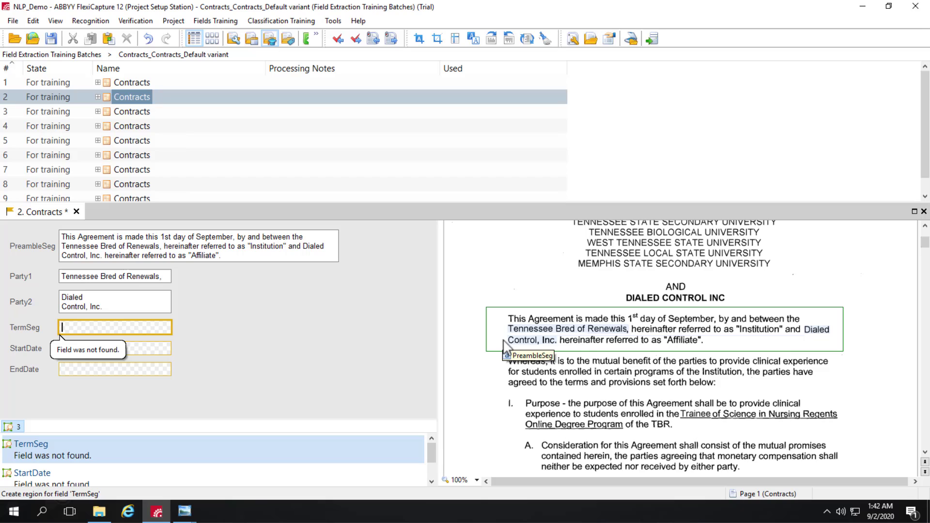
{"action": "scroll", "coordinate": [837, 397], "scroll_direction": "down", "scroll_amount": 2}
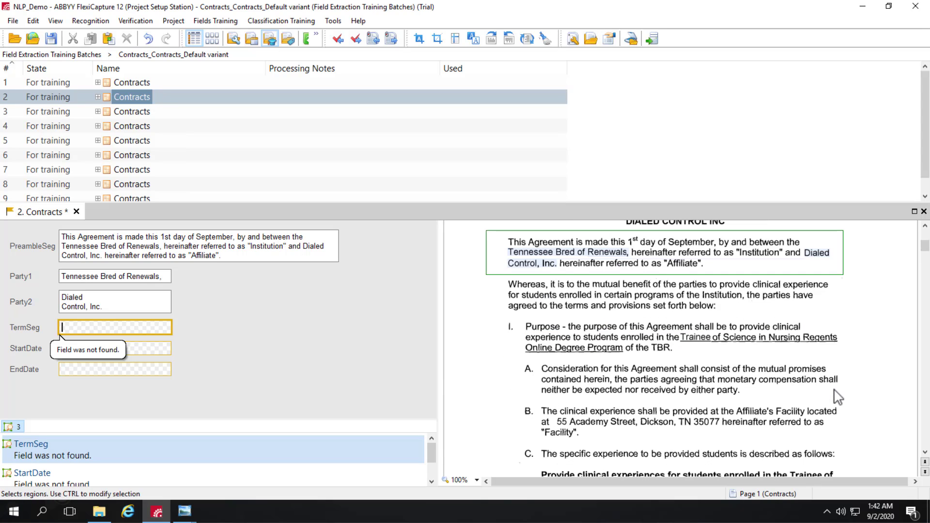
{"action": "scroll", "coordinate": [837, 397], "scroll_direction": "down", "scroll_amount": 4}
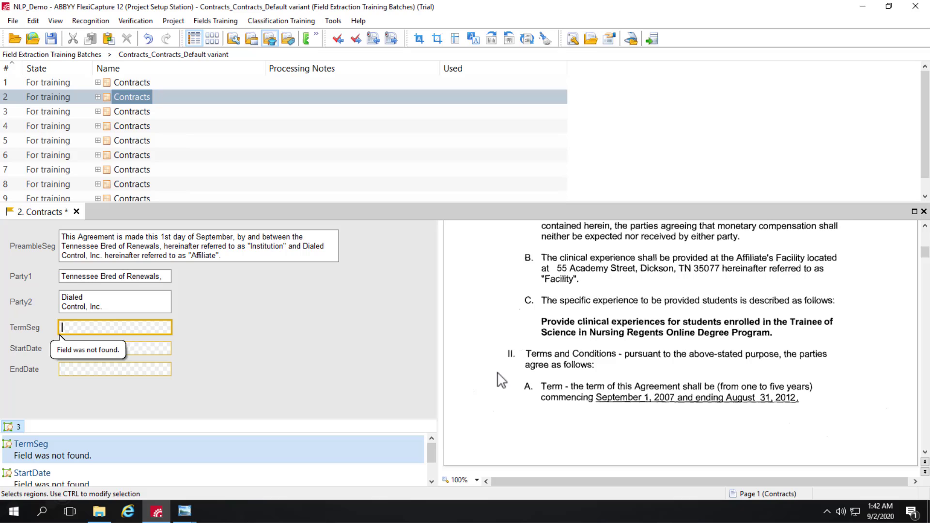
{"action": "left_click_drag", "start_coordinate": [499, 374], "coordinate": [848, 417]}
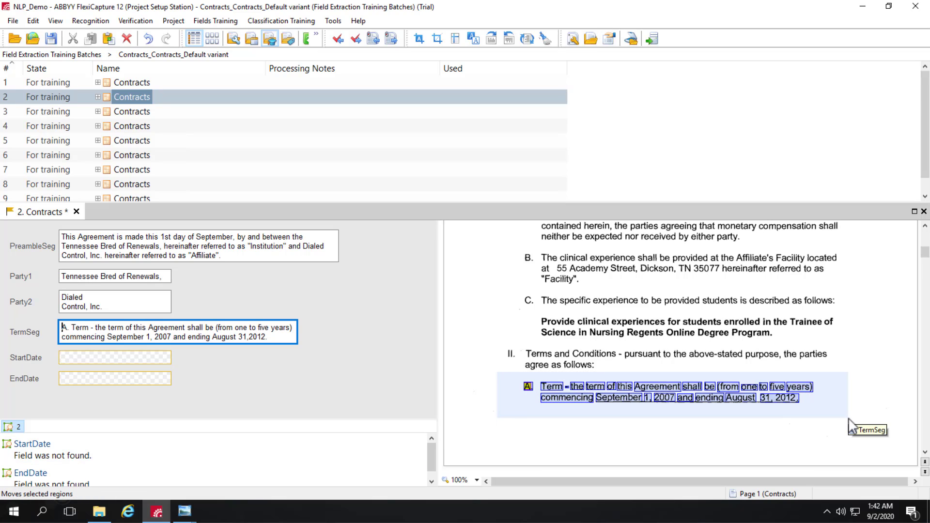
{"action": "right_click", "coordinate": [823, 408]}
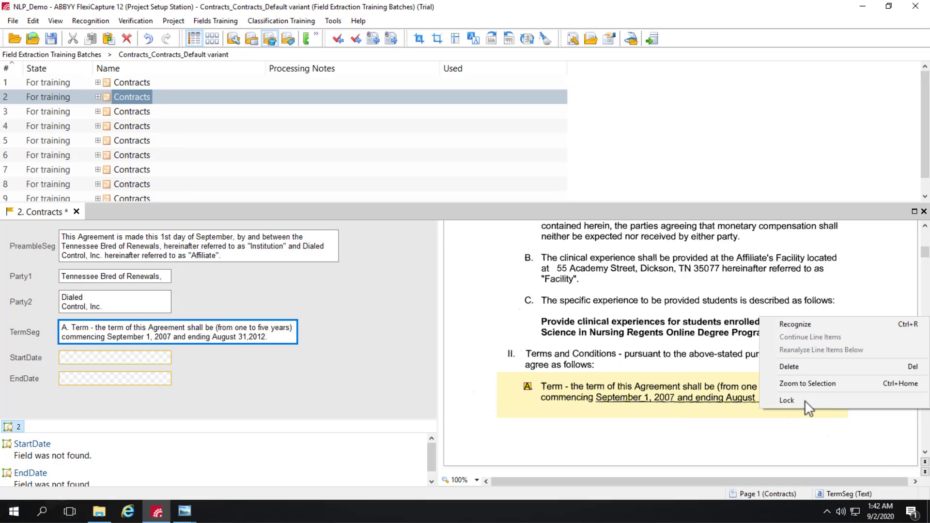
{"action": "left_click", "coordinate": [804, 400]}
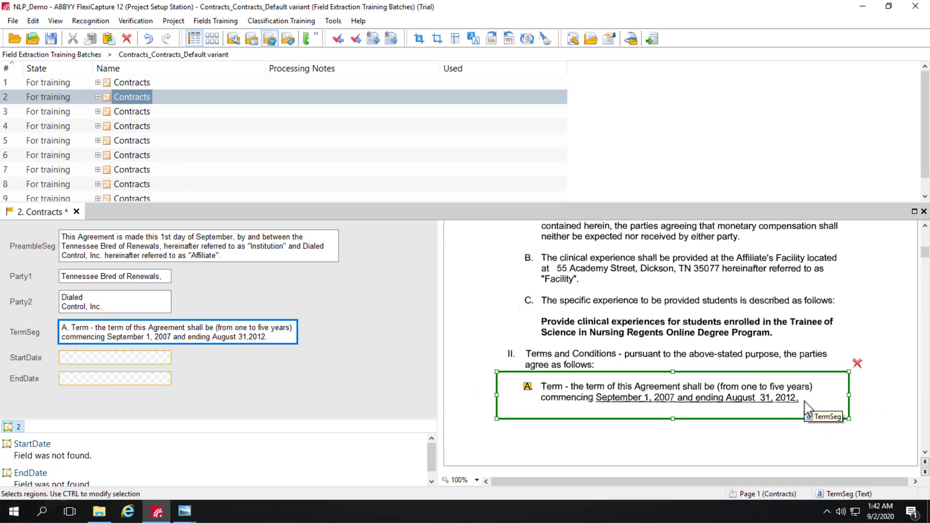
- Label StartDate as September 1, 2007 and EndDate as August 31, 2012
{"action": "left_click", "coordinate": [82, 359]}
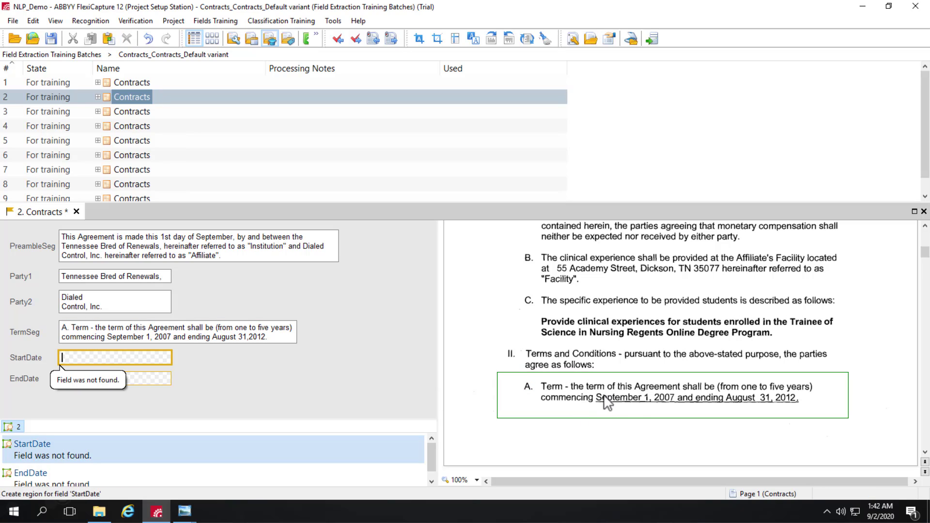
{"action": "left_click_drag", "start_coordinate": [603, 401], "coordinate": [667, 406]}
{"action": "left_click_drag", "start_coordinate": [668, 400], "coordinate": [669, 400]}
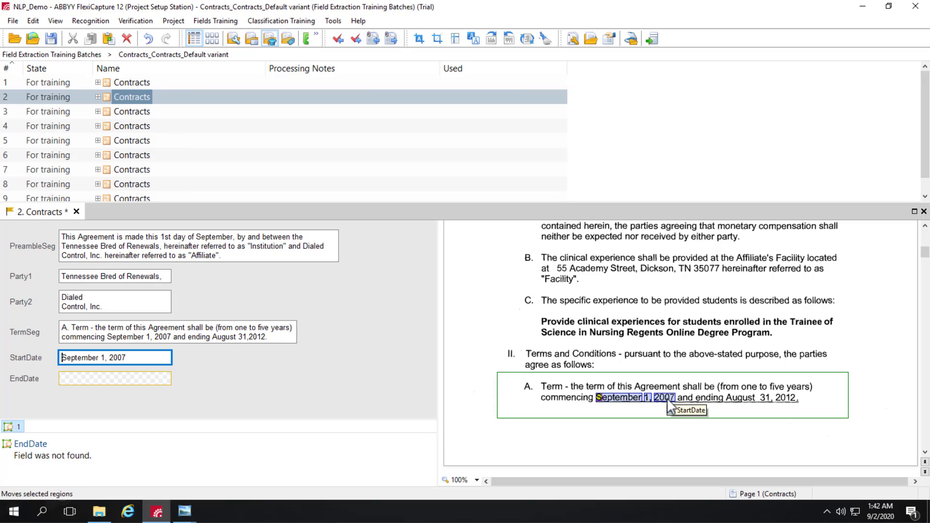
{"action": "left_click", "coordinate": [96, 379]}
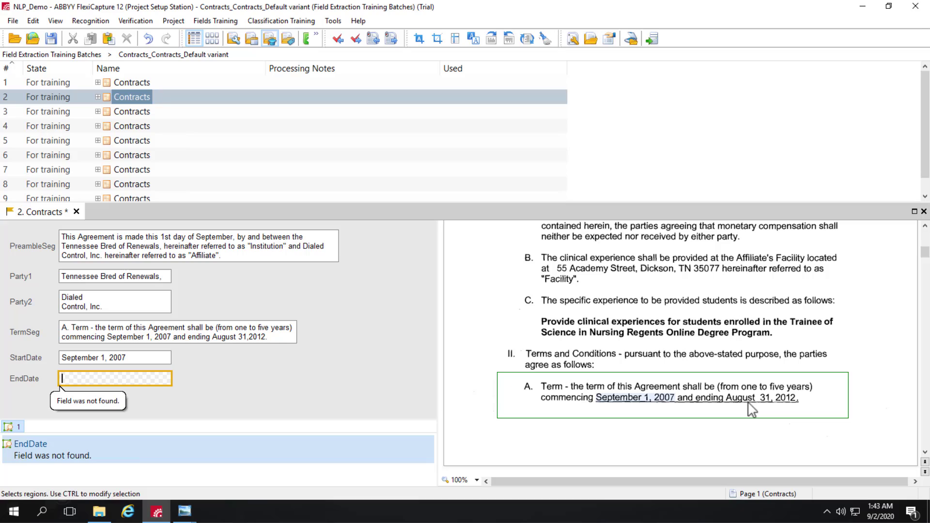
{"action": "left_click_drag", "start_coordinate": [727, 399], "coordinate": [783, 403]}
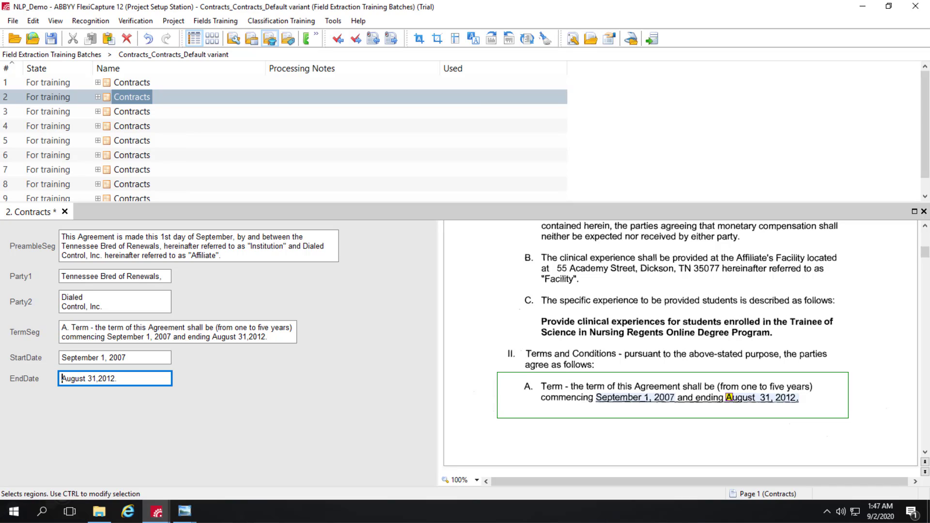
- Open the Agreements training batch, check documents 6 and 8, then select all nine documents
{"action": "mouse_move", "coordinate": [158, 511]}
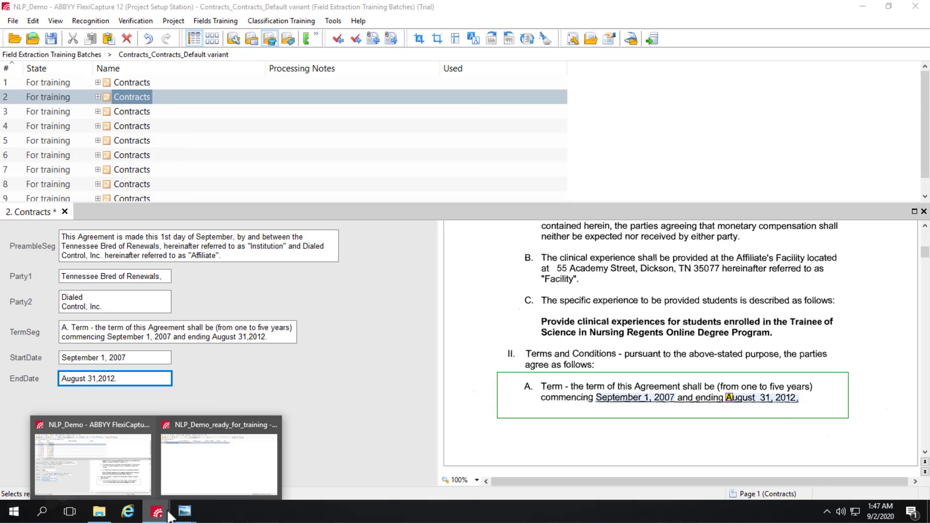
{"action": "left_click", "coordinate": [205, 479]}
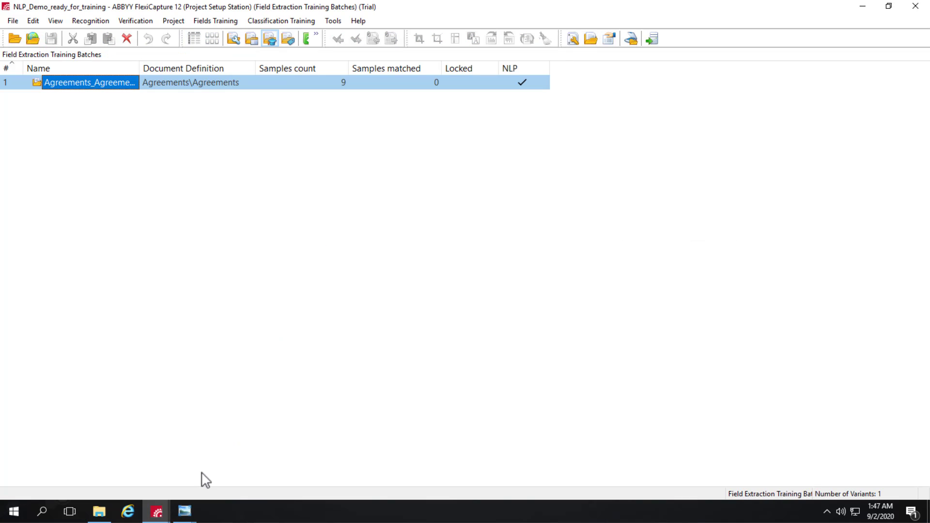
{"action": "double_click", "coordinate": [37, 82]}
{"action": "double_click", "coordinate": [40, 156]}
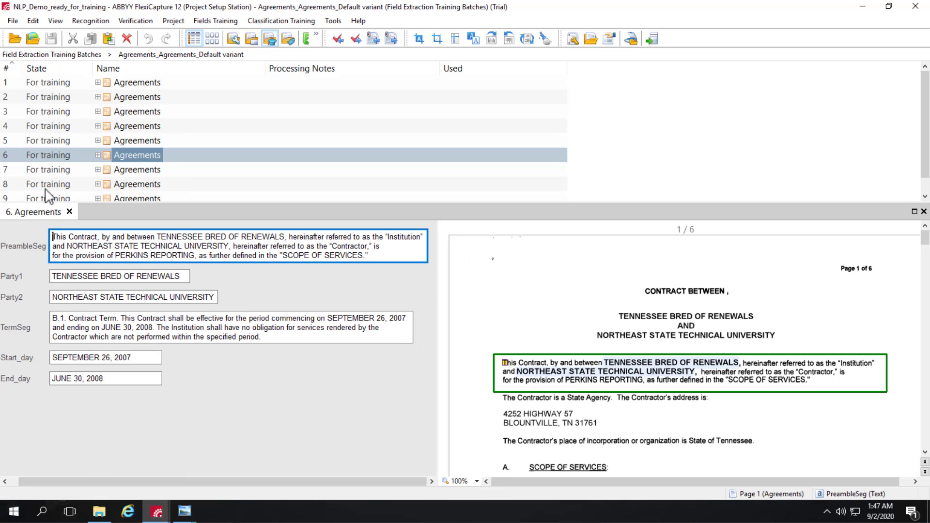
{"action": "double_click", "coordinate": [46, 185]}
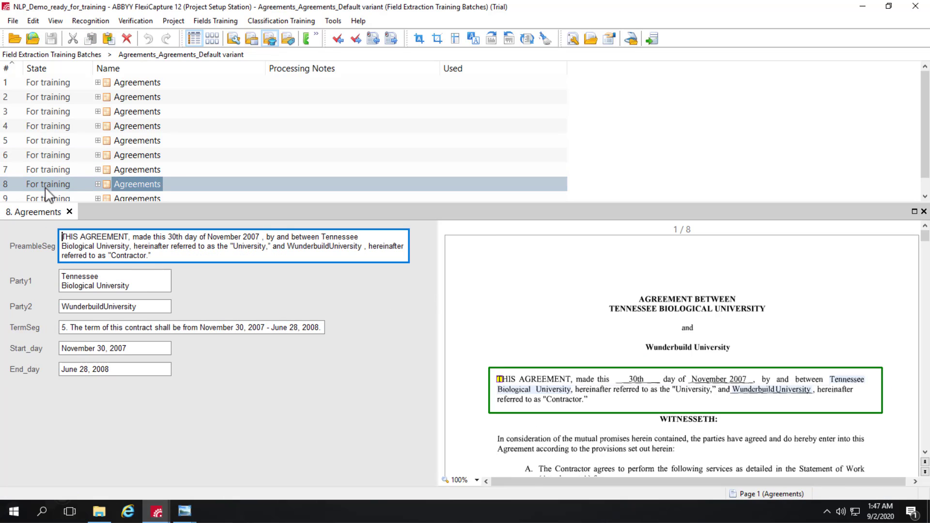
{"action": "left_click", "coordinate": [217, 146]}
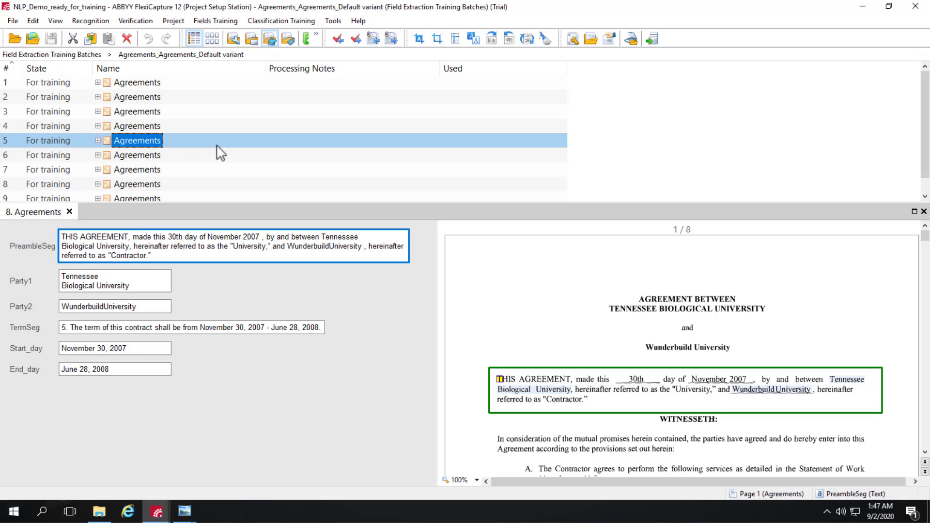
{"action": "key", "text": "ctrl+a"}
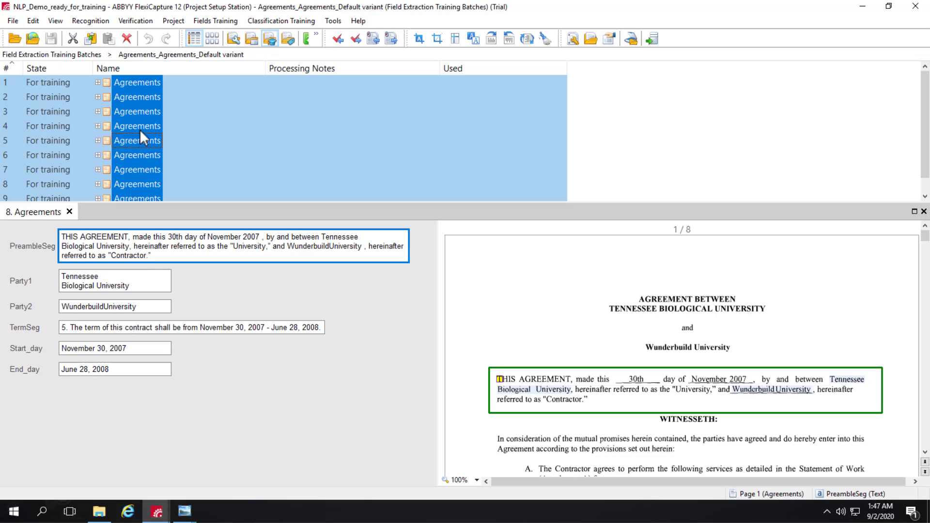
- Train the Agreements definition on the selected documents and open the training task's log
{"action": "right_click", "coordinate": [129, 125]}
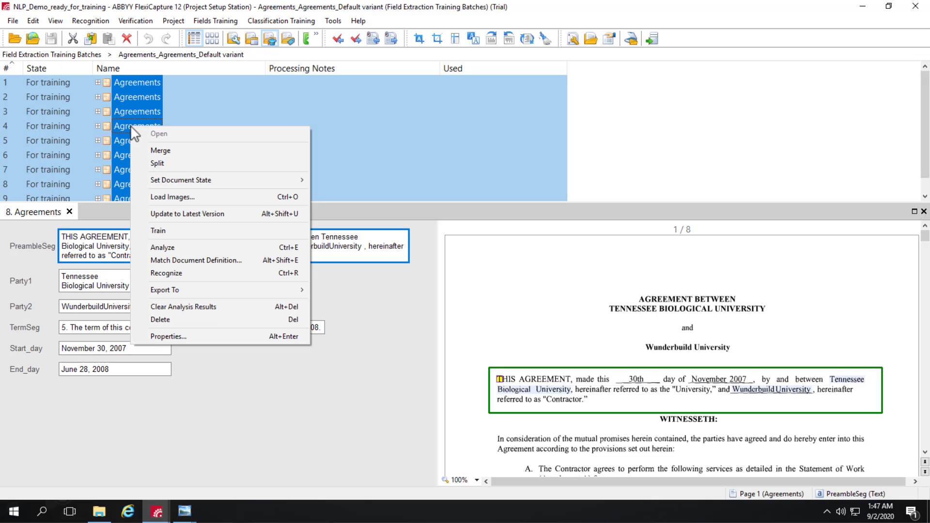
{"action": "left_click", "coordinate": [169, 229]}
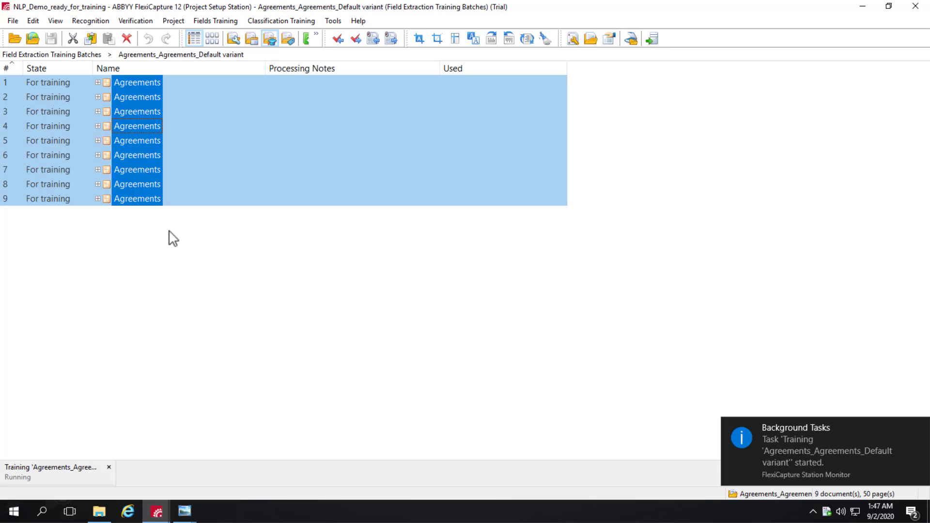
{"action": "left_click", "coordinate": [828, 451]}
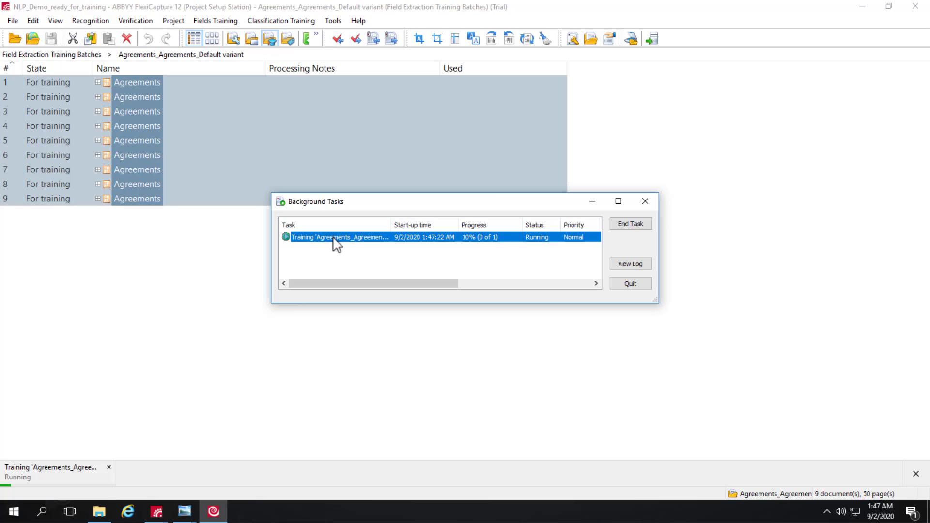
{"action": "double_click", "coordinate": [334, 237]}
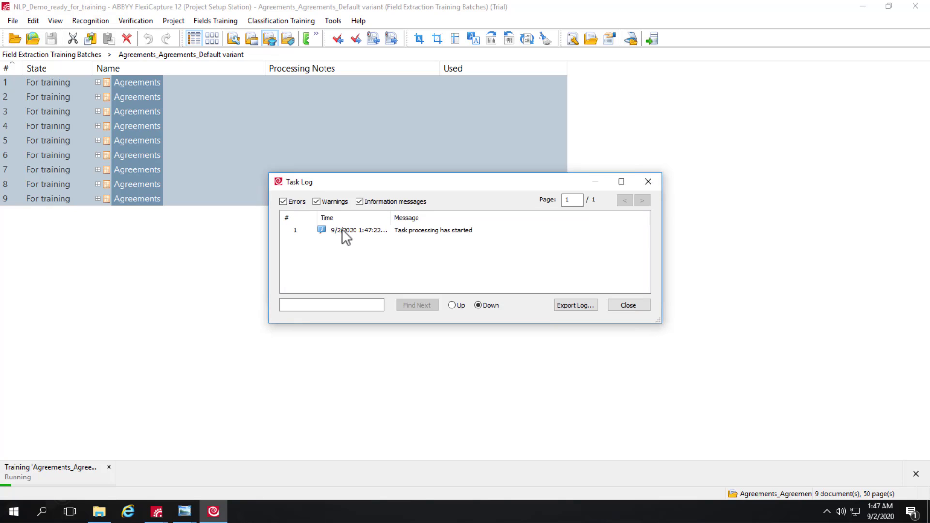
{"action": "left_click", "coordinate": [343, 231]}
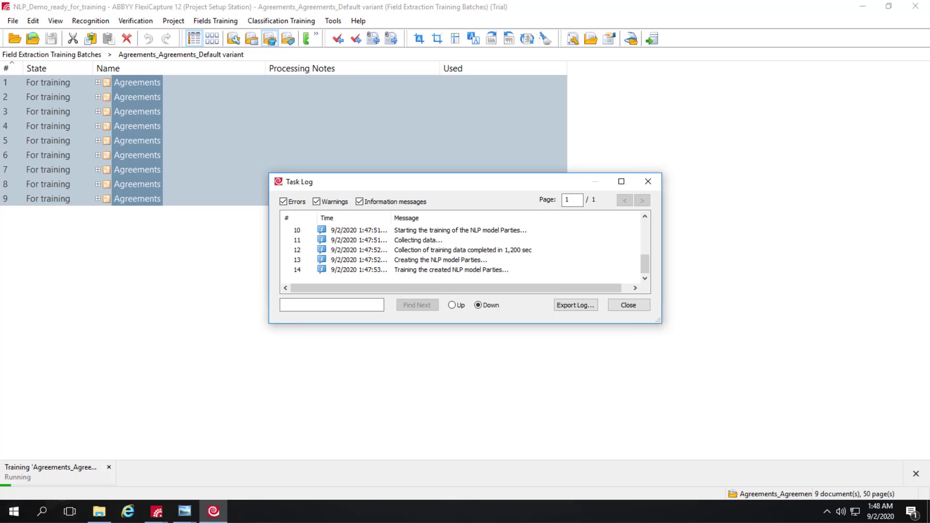
- Show the detailed training messages and enlarge the progress window to see the whole log
{"action": "left_click", "coordinate": [58, 477]}
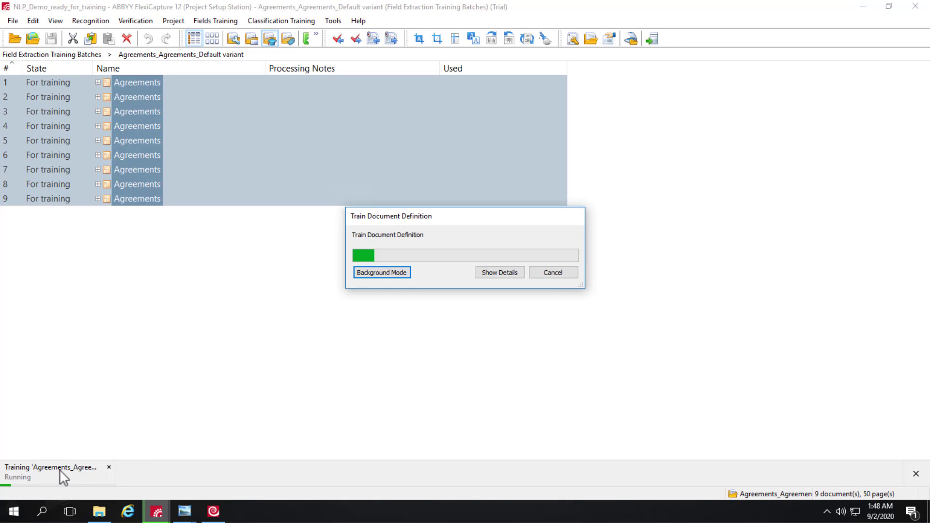
{"action": "left_click", "coordinate": [508, 272]}
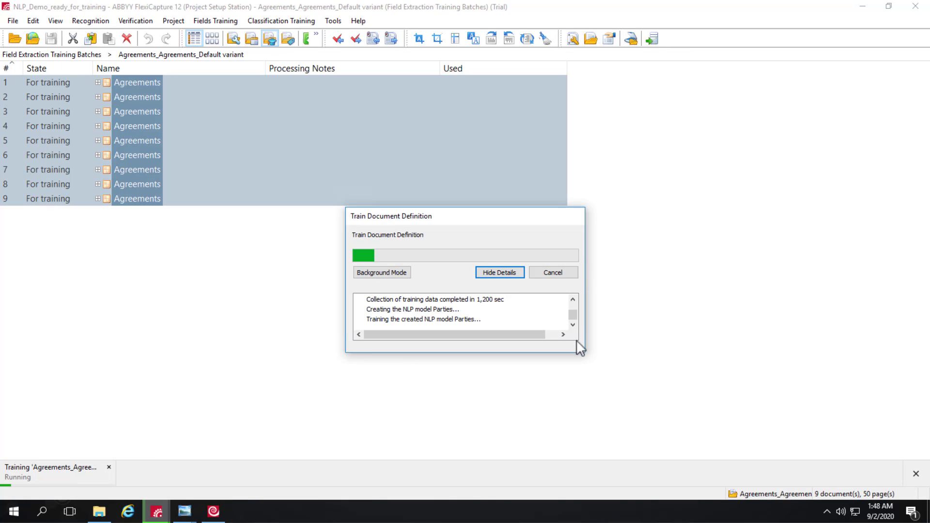
{"action": "left_click_drag", "start_coordinate": [581, 350], "coordinate": [737, 474]}
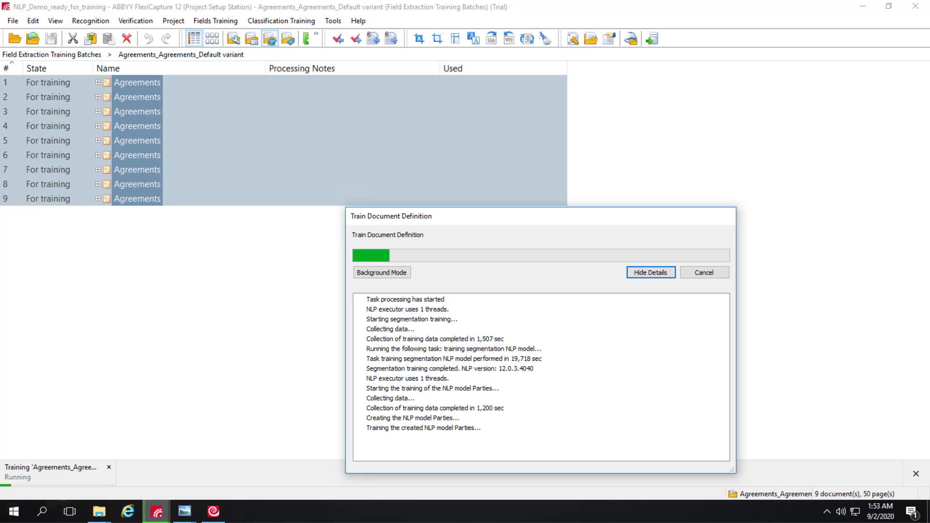
- In the NLP_Demo_Proj window, switch to Working Batches and open Batch
{"action": "left_click", "coordinate": [157, 511]}
{"action": "left_click", "coordinate": [303, 463]}
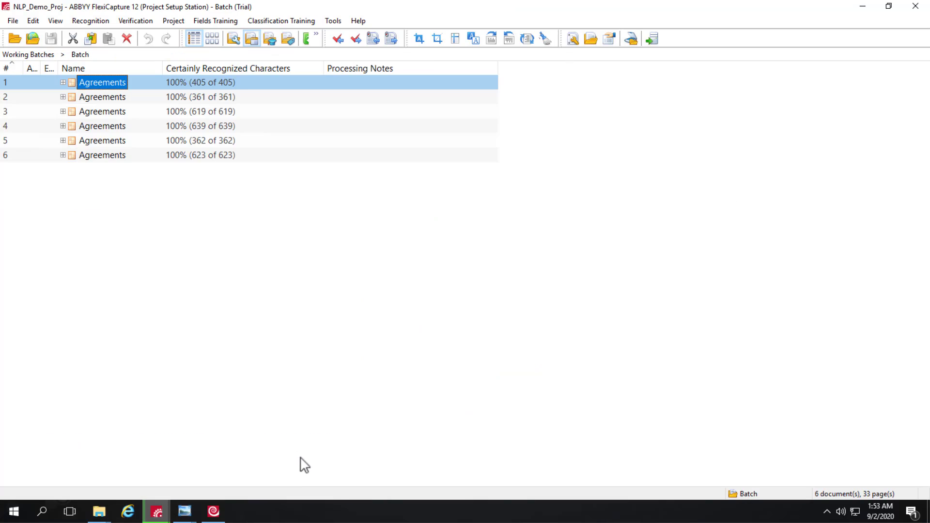
{"action": "left_click", "coordinate": [56, 20]}
{"action": "left_click", "coordinate": [74, 48]}
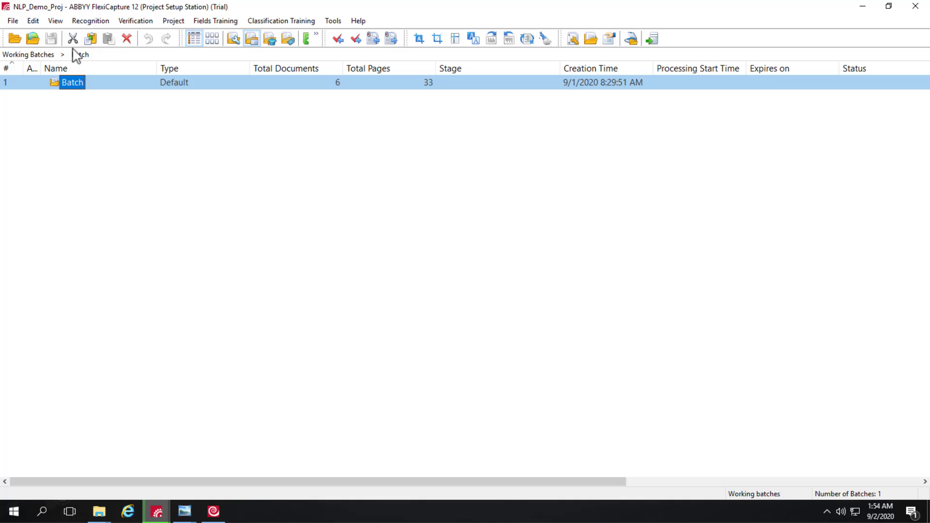
{"action": "double_click", "coordinate": [67, 83]}
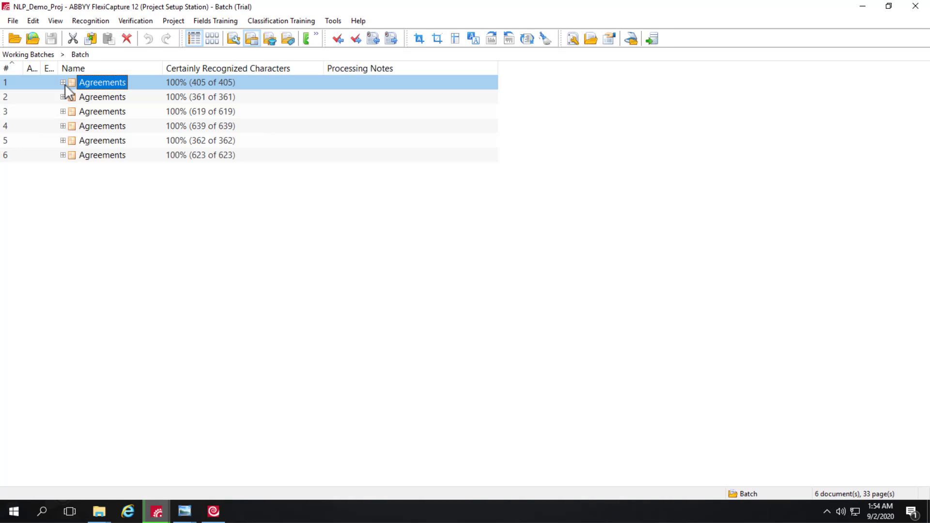
- Review the extracted fields of Agreements documents one to five, ending on the third
{"action": "double_click", "coordinate": [86, 81]}
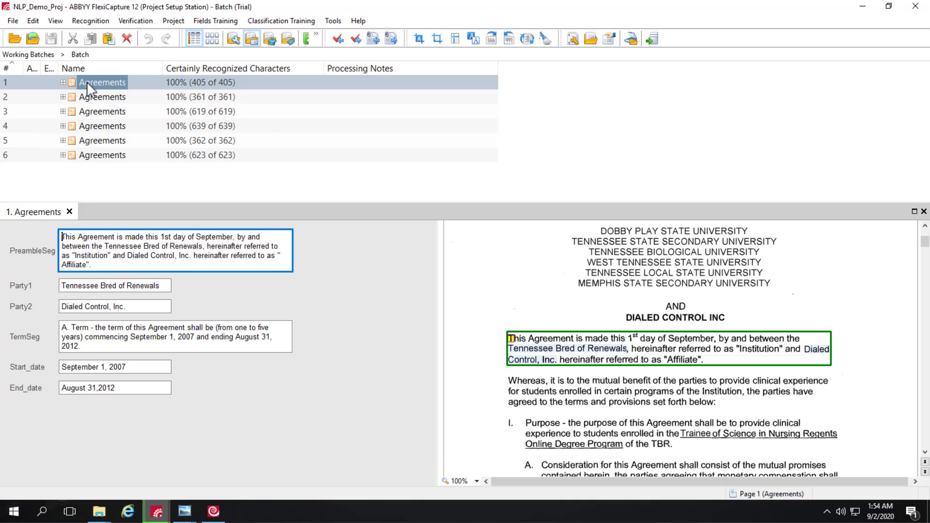
{"action": "left_click", "coordinate": [88, 95]}
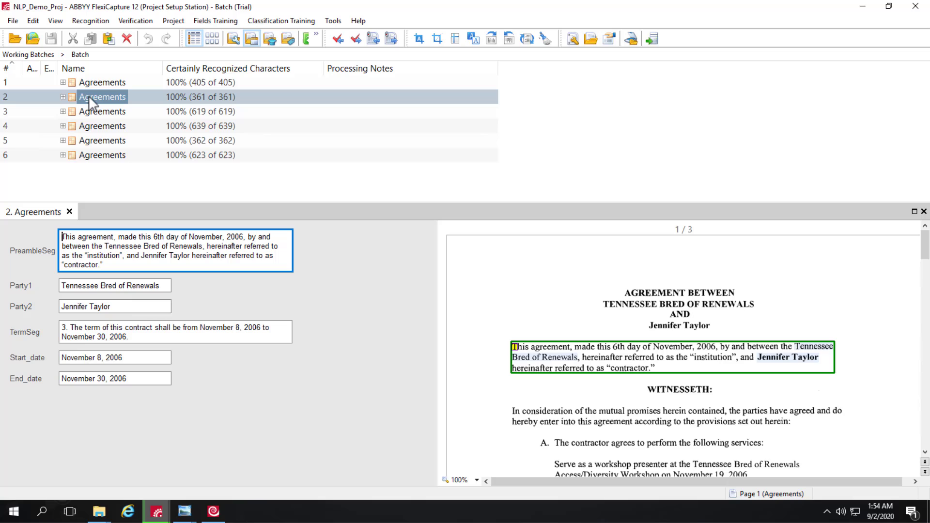
{"action": "left_click", "coordinate": [96, 113]}
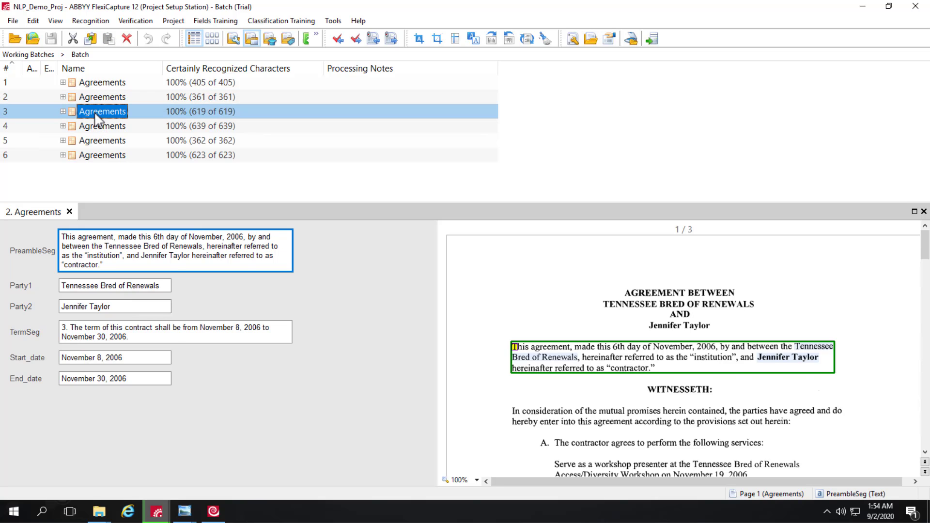
{"action": "left_click", "coordinate": [97, 126]}
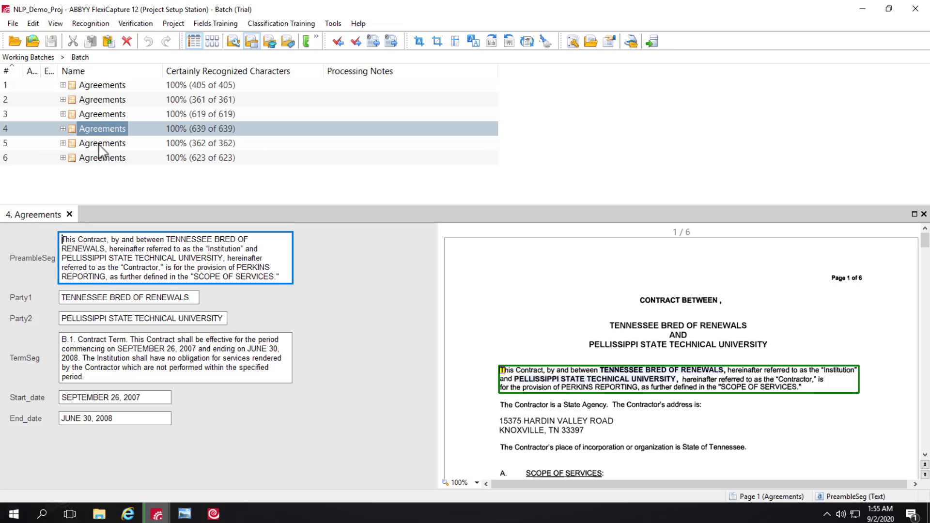
{"action": "left_click", "coordinate": [97, 142]}
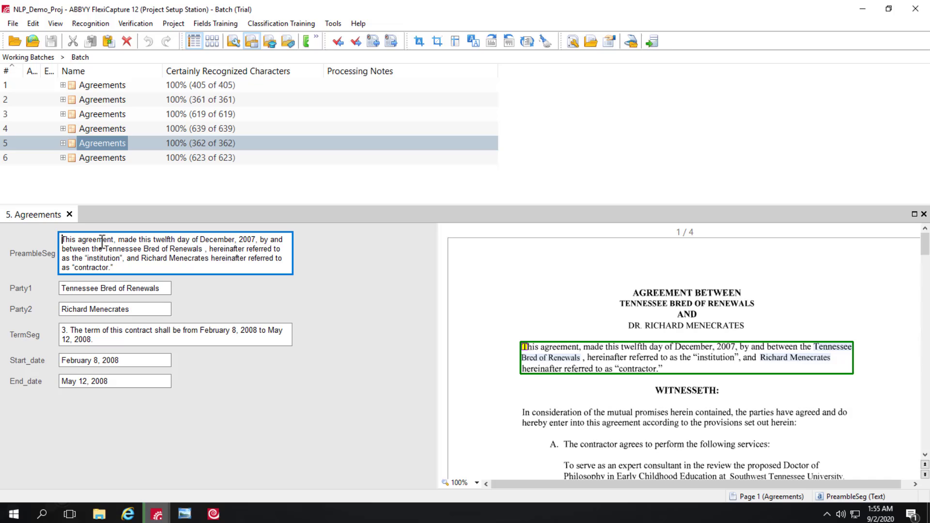
{"action": "left_click", "coordinate": [104, 115]}
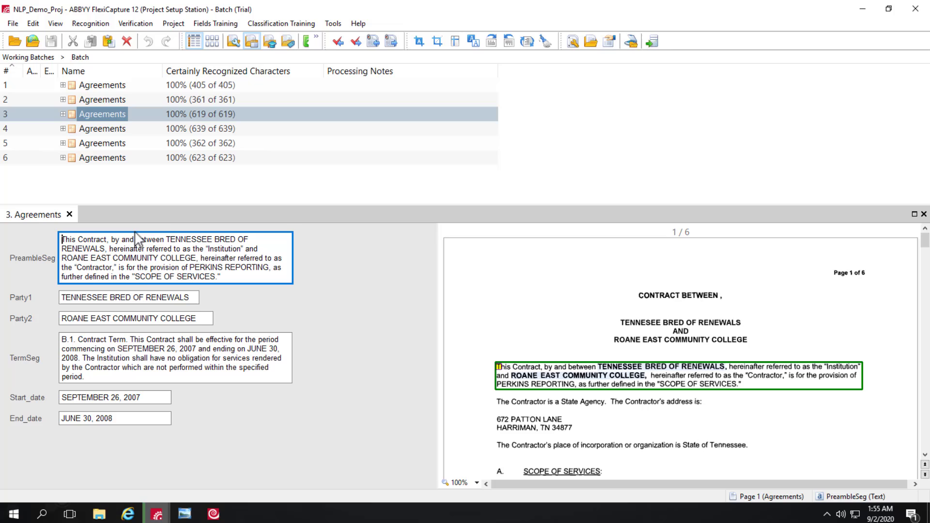
- Open the Agreements document definition for editing from Project > Document Definitions
{"action": "left_click", "coordinate": [172, 24]}
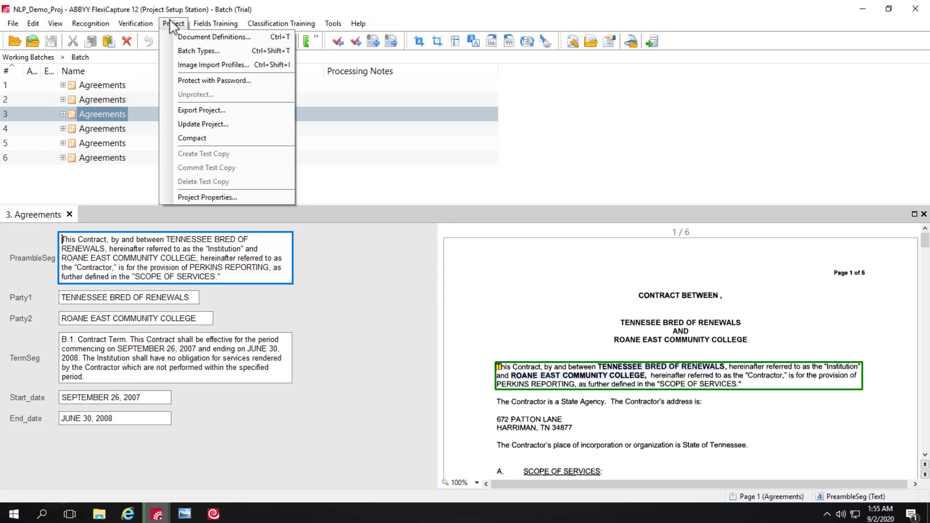
{"action": "left_click", "coordinate": [199, 38]}
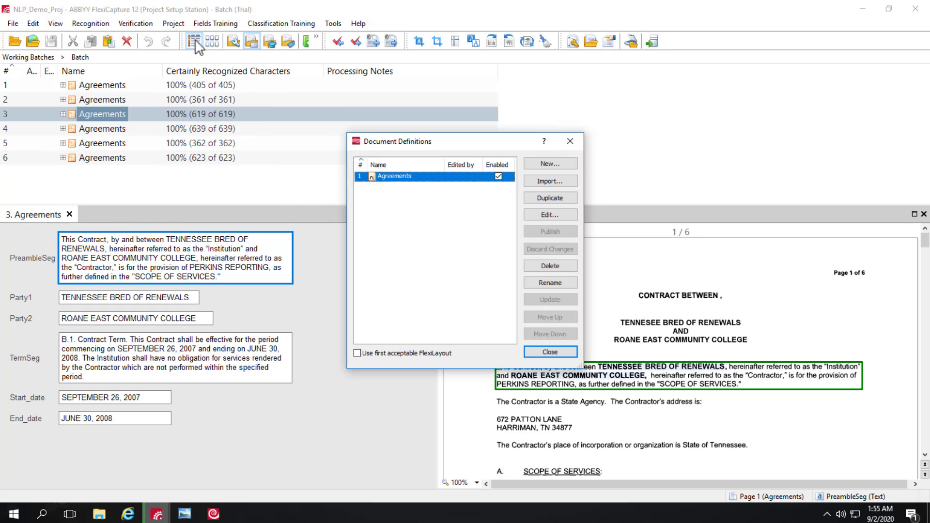
{"action": "left_click", "coordinate": [561, 216]}
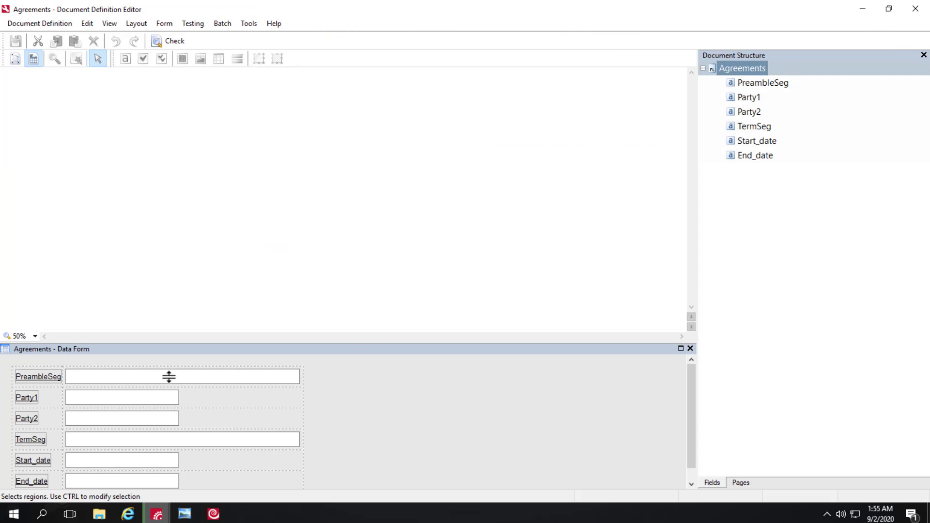
- Set PreambleSeg and TermSeg to fixed width 300, then close and save the definition
{"action": "left_click", "coordinate": [169, 377]}
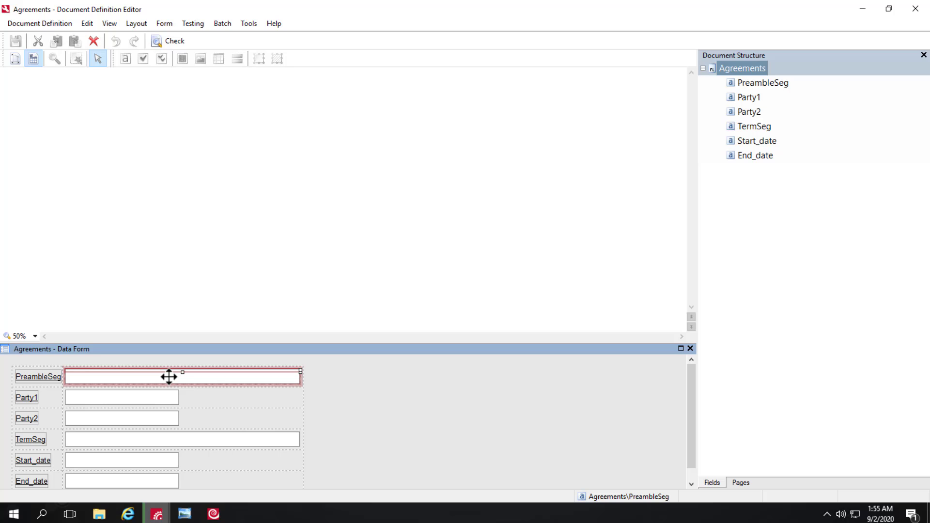
{"action": "left_click", "coordinate": [184, 440], "text": "ctrl"}
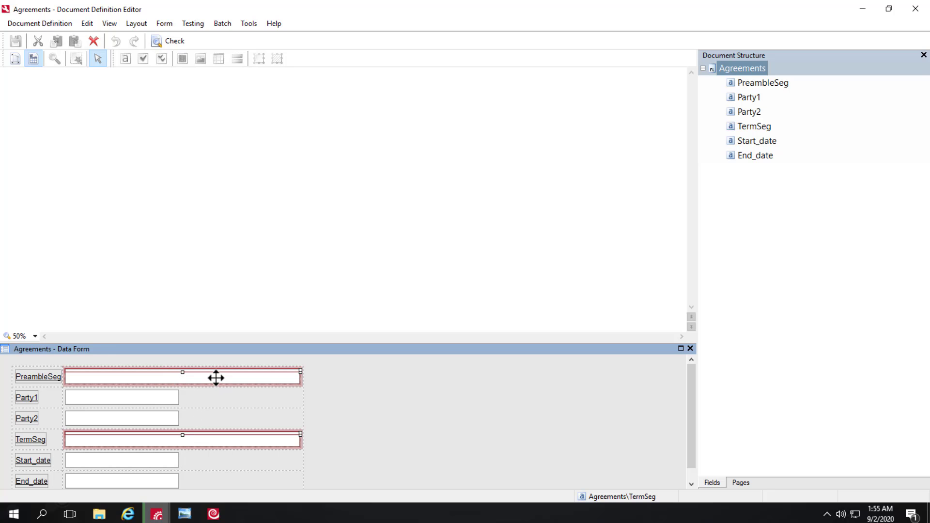
{"action": "right_click", "coordinate": [120, 375]}
{"action": "left_click", "coordinate": [145, 368]}
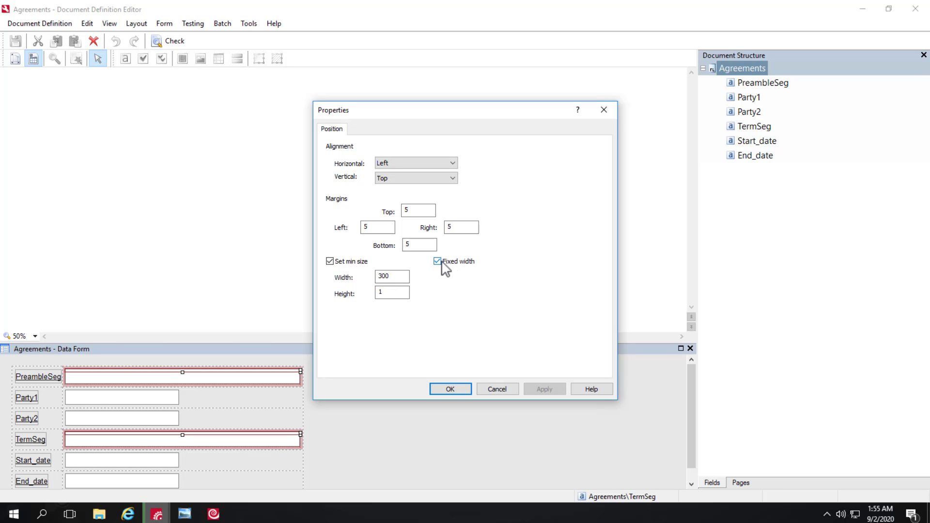
{"action": "left_click", "coordinate": [400, 277]}
{"action": "left_click", "coordinate": [455, 390]}
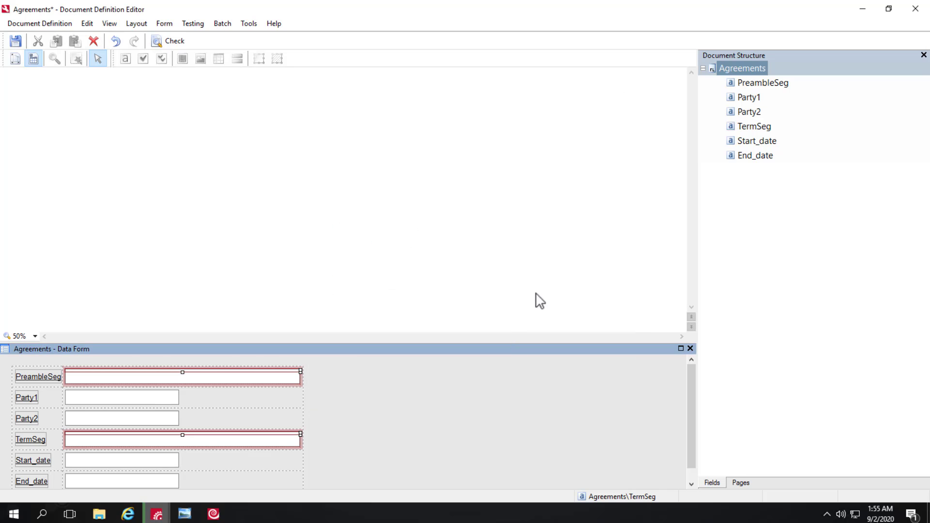
{"action": "left_click", "coordinate": [915, 8]}
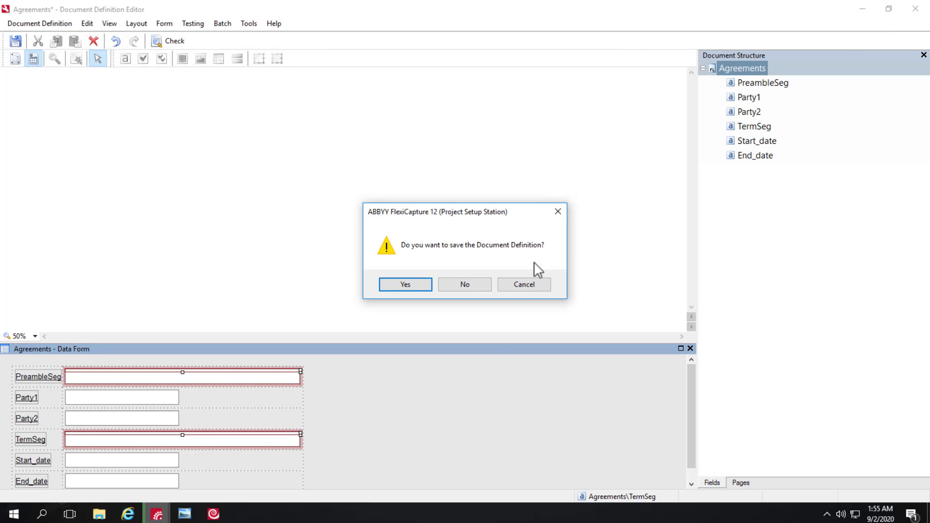
{"action": "left_click", "coordinate": [464, 285]}
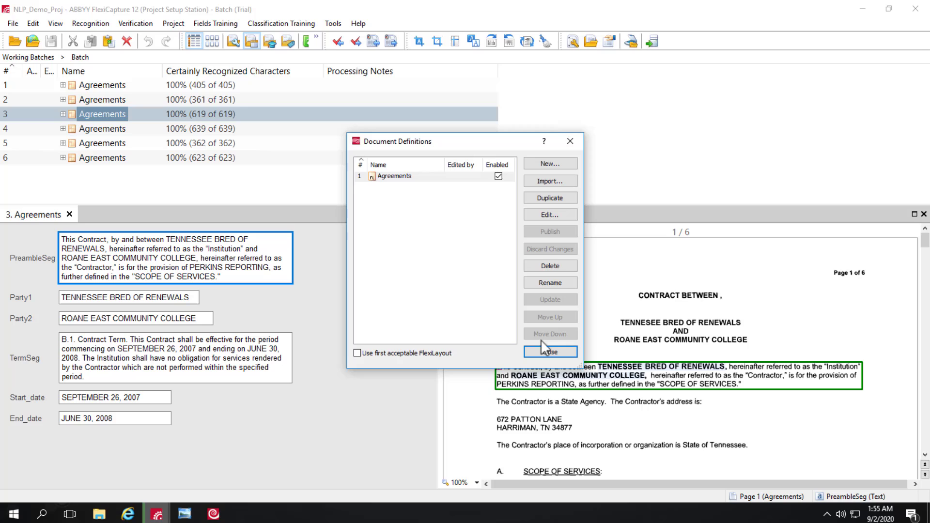
- Close the Document Definitions dialog to return to the working Batch
{"action": "left_click", "coordinate": [549, 352]}
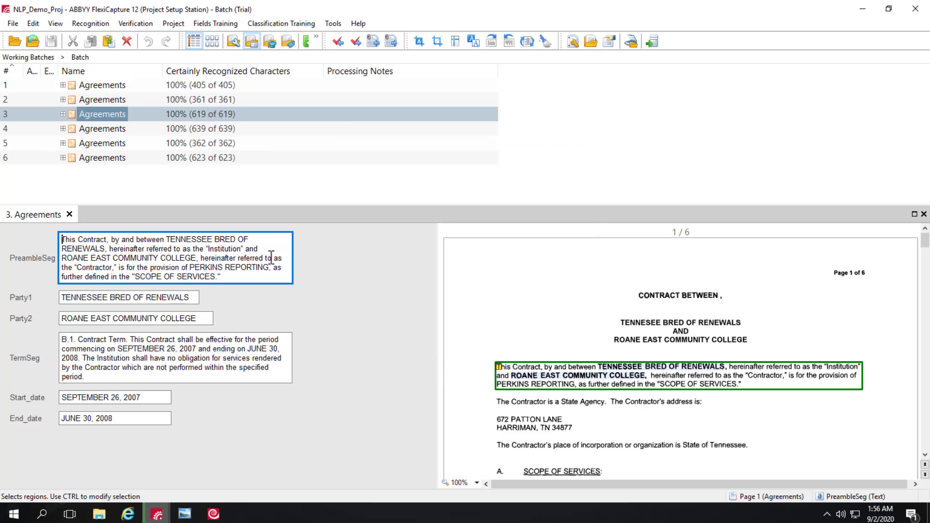